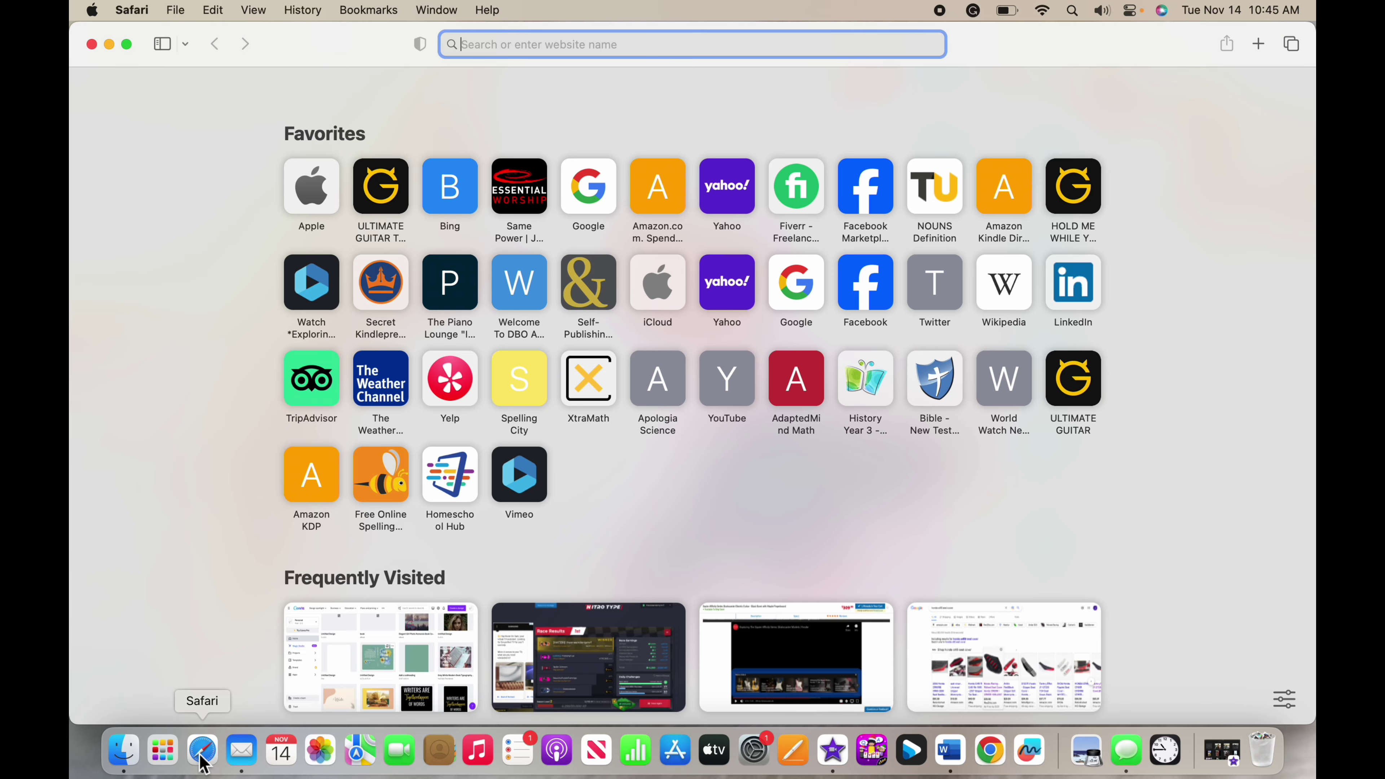
Step: Search Google for 'amazon kdp' and open the Amazon Kindle Direct Publishing site from the results
type("amazon")
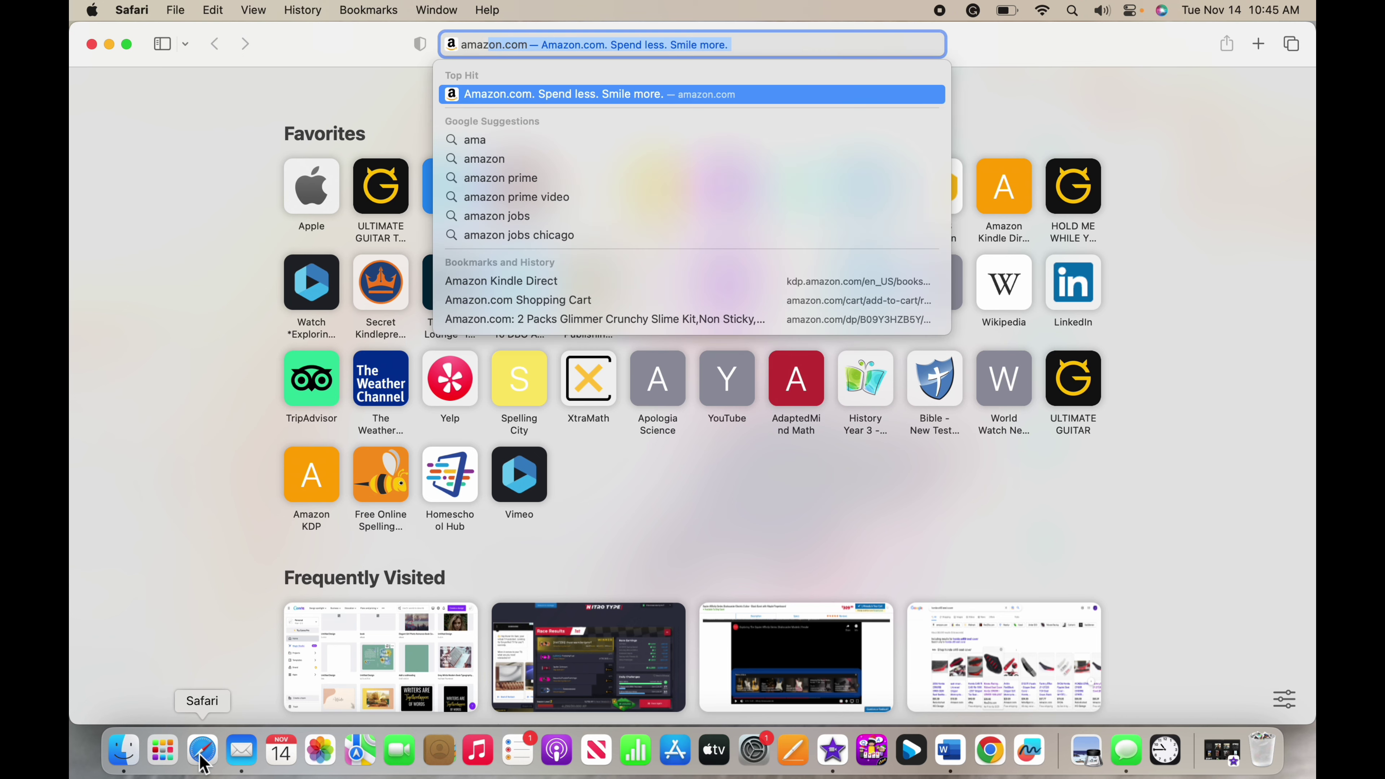
type(" kdp")
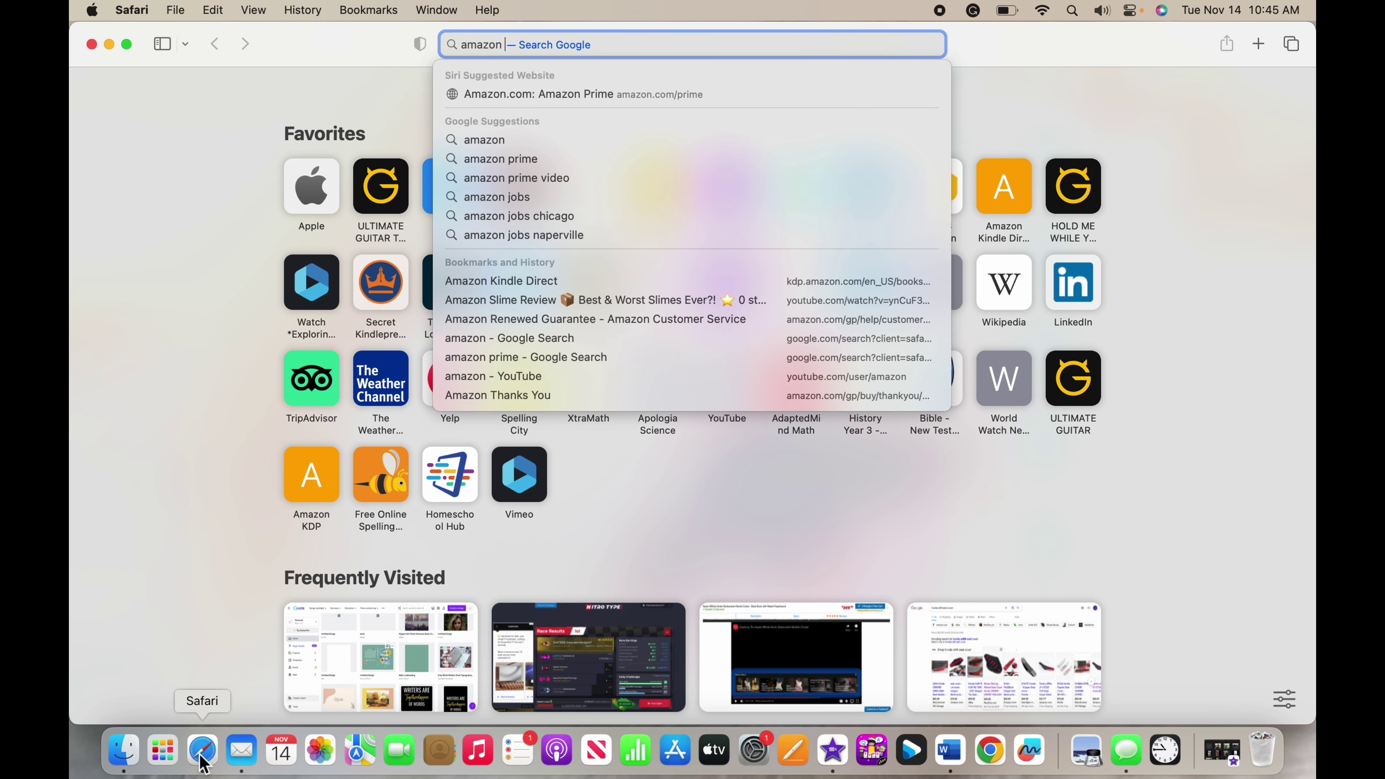
key("Return")
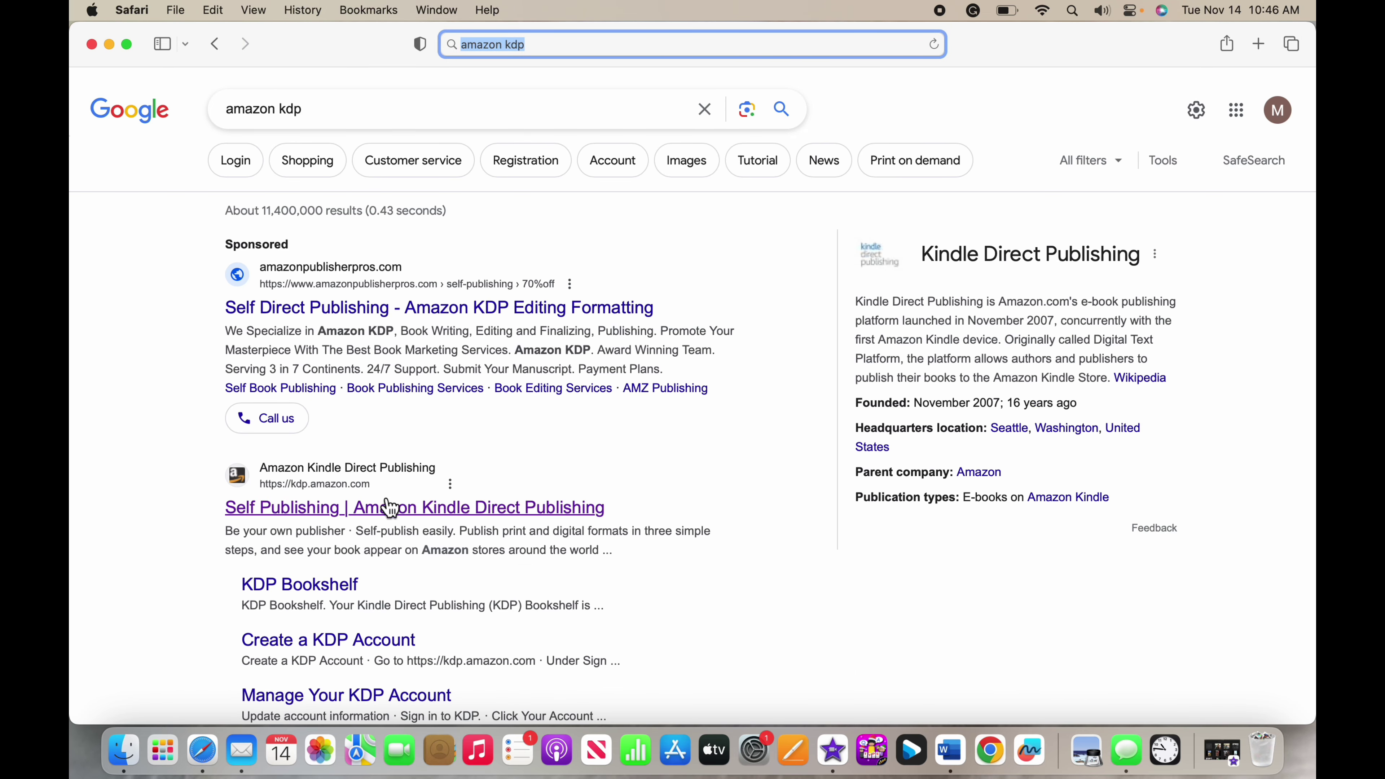
scroll(404, 535, "down", 3)
left_click(408, 442)
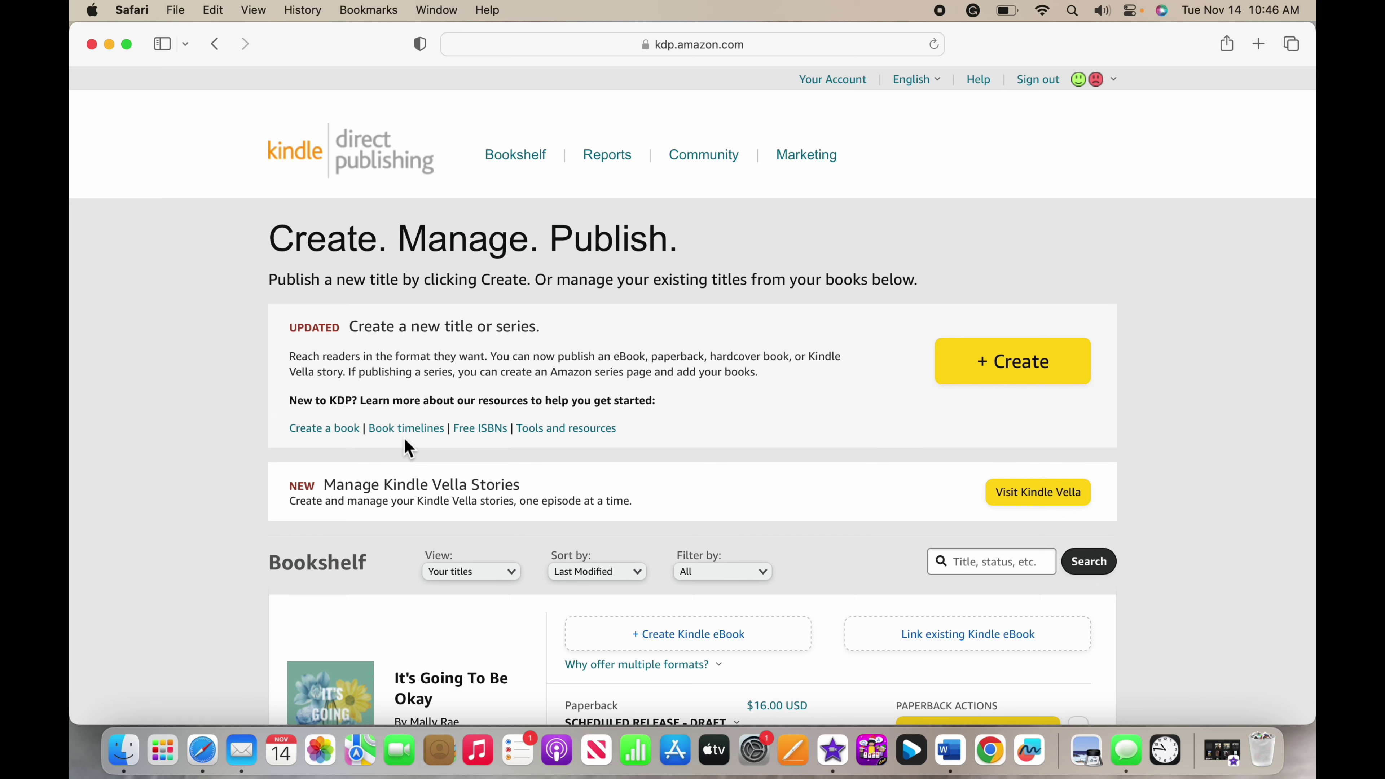
Step: Scroll the KDP Bookshelf to the It's Going To Be Okay paperback draft row
scroll(405, 439, "down", 3)
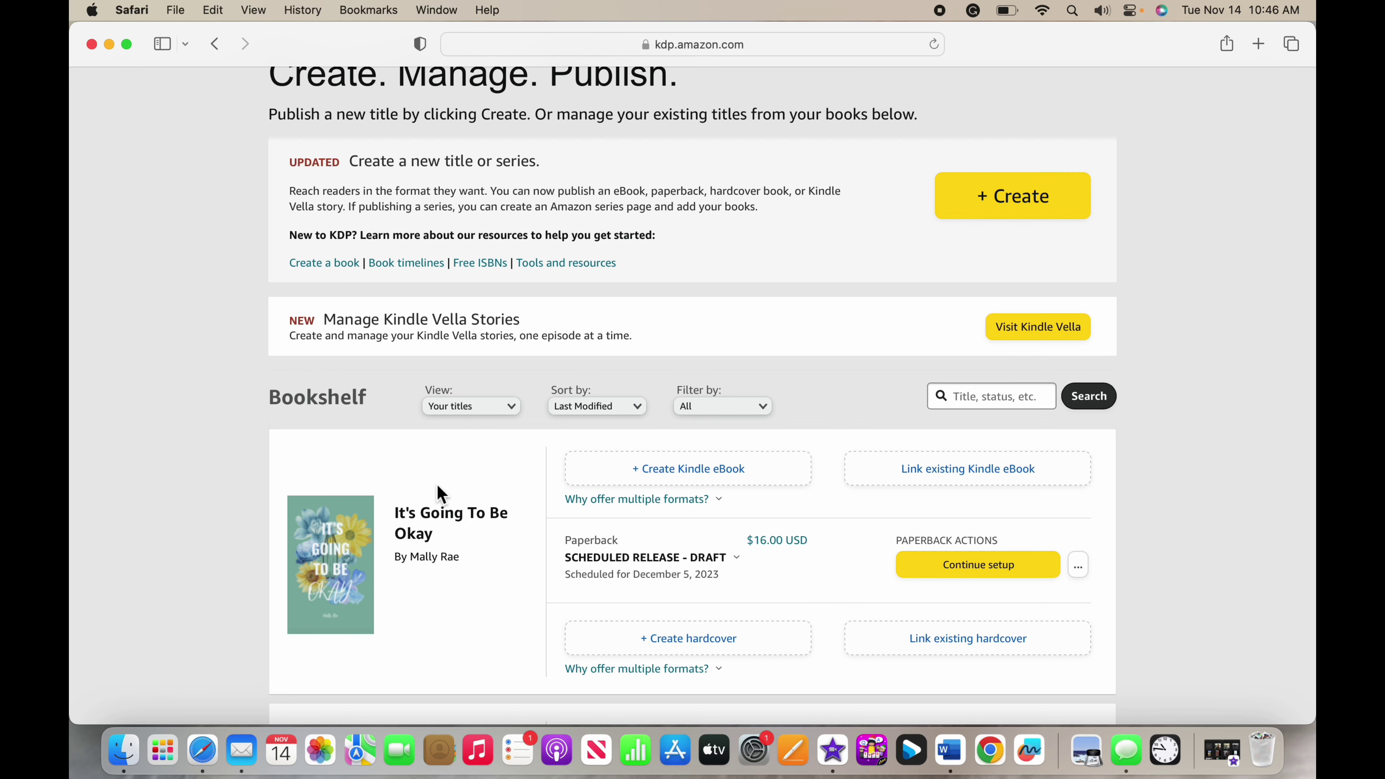
scroll(453, 510, "down", 2)
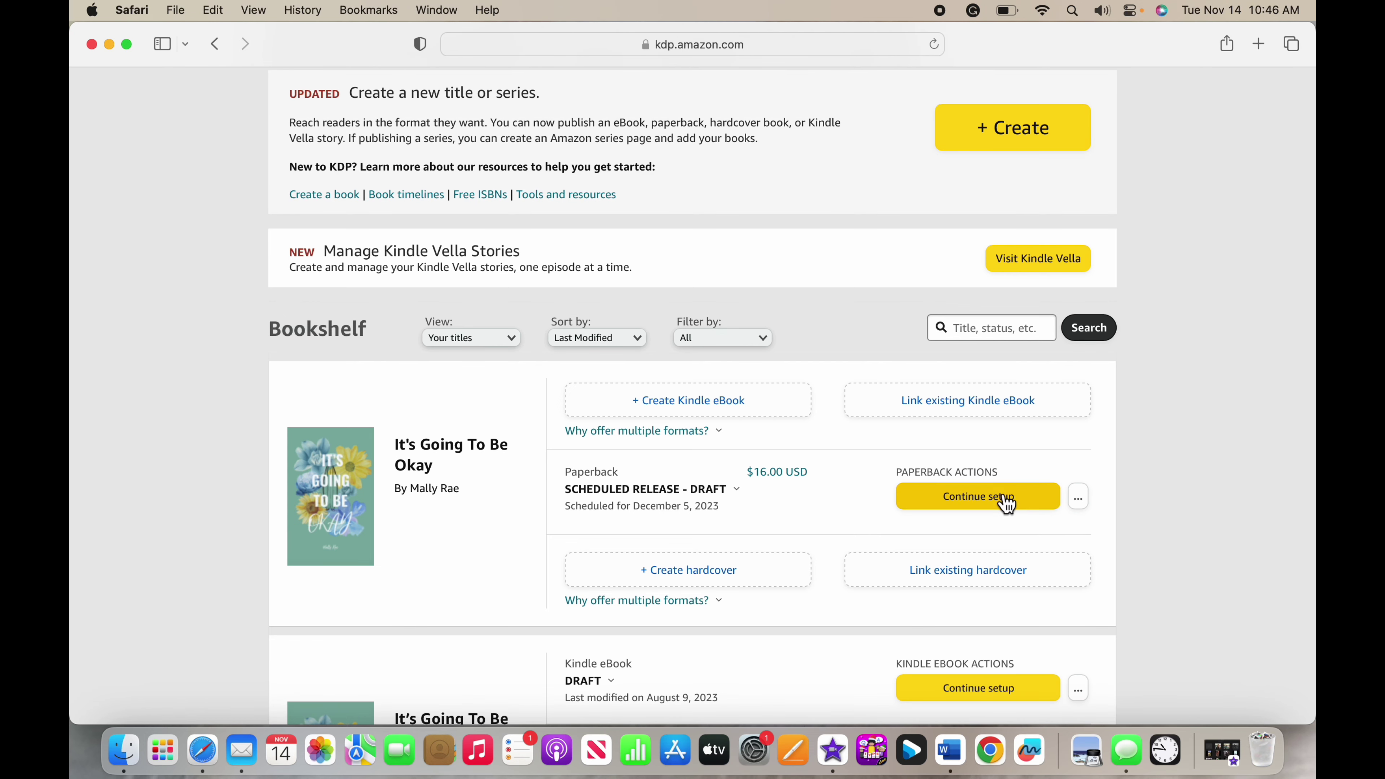
scroll(1007, 504, "up", 1)
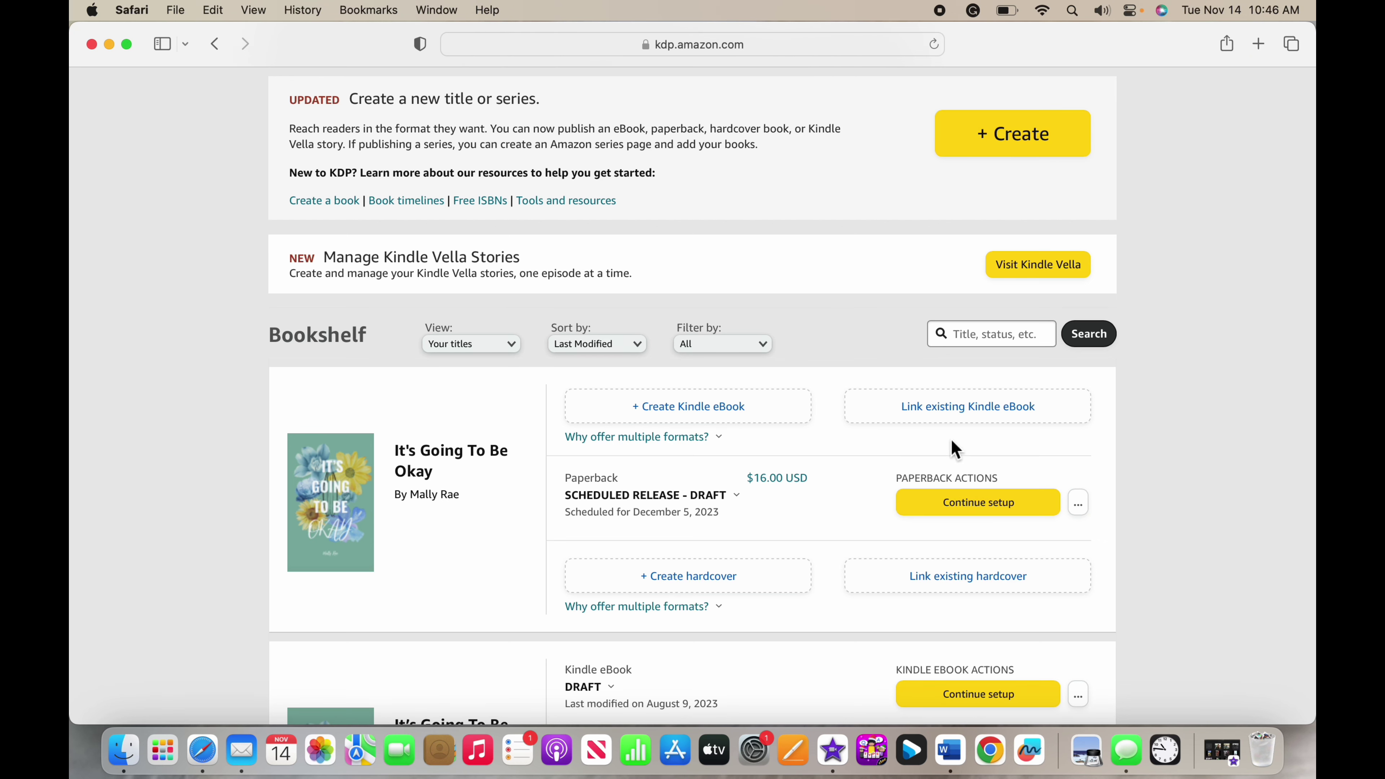
Step: Resume the It's Going To Be Okay paperback setup and review its details down to Contributors
left_click(965, 498)
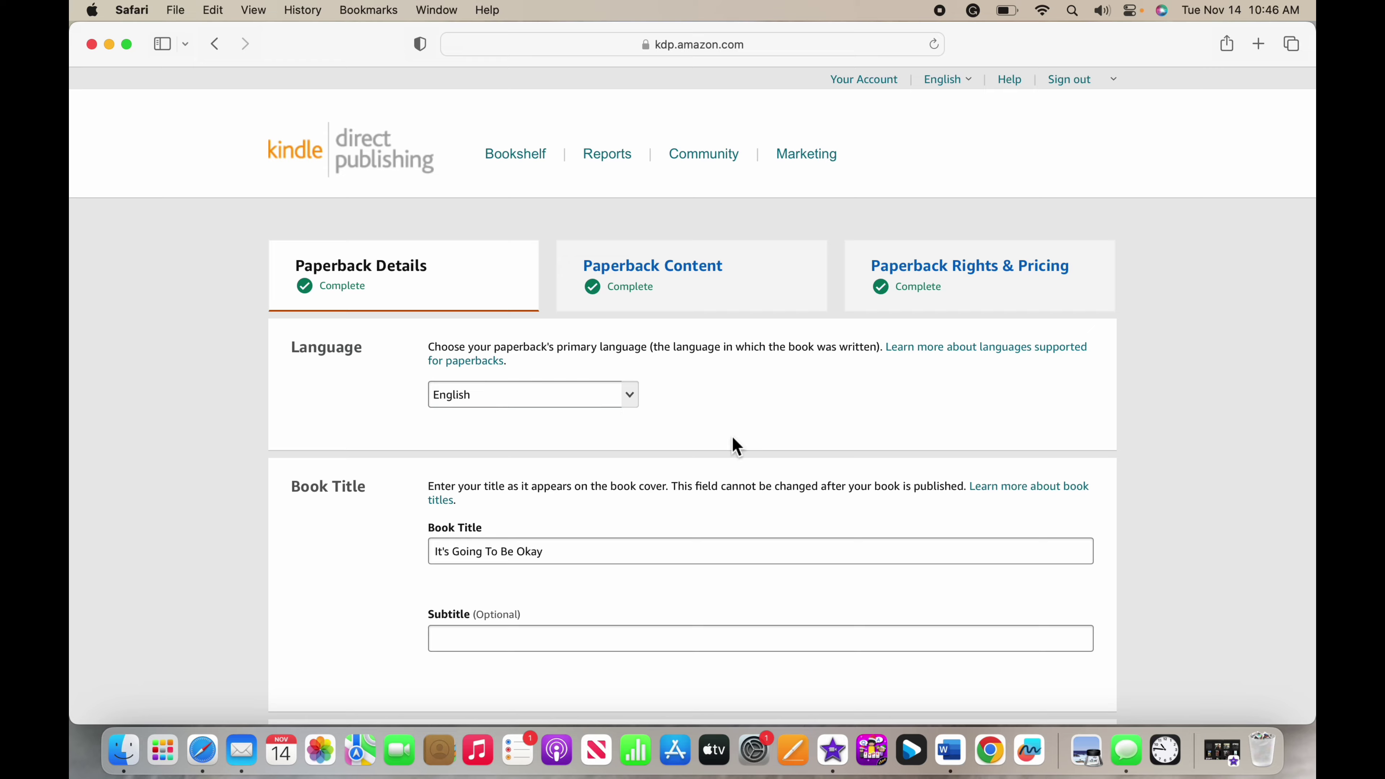
scroll(731, 436, "down", 2)
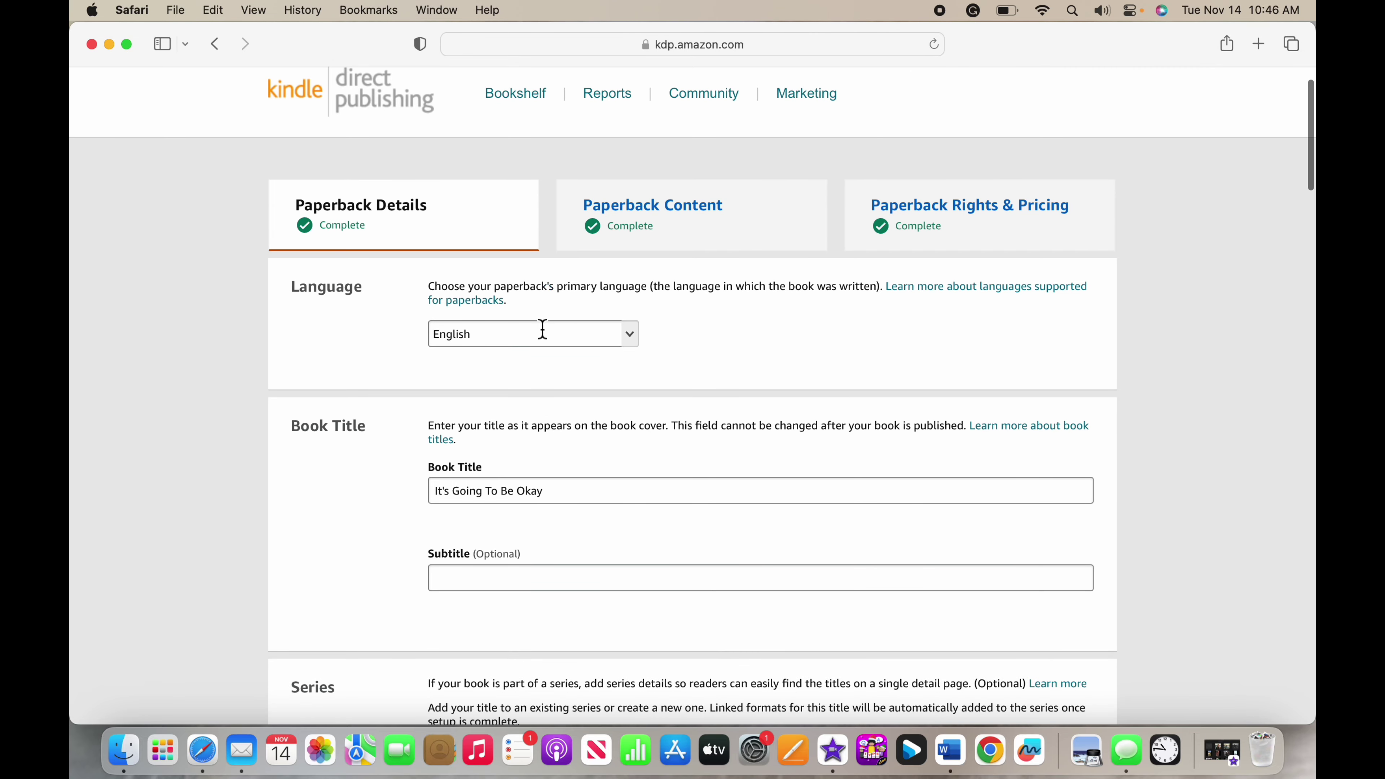
scroll(541, 480, "down", 2)
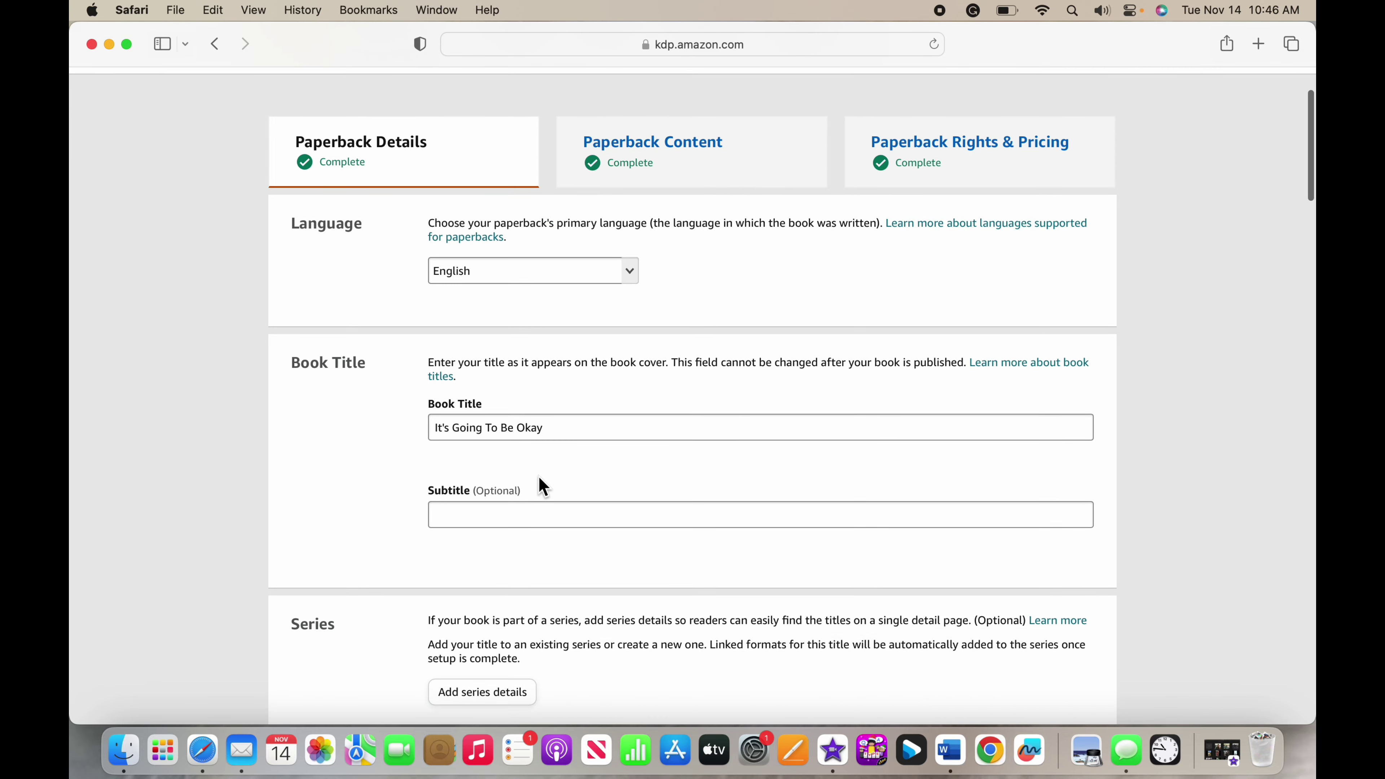
scroll(541, 480, "down", 8)
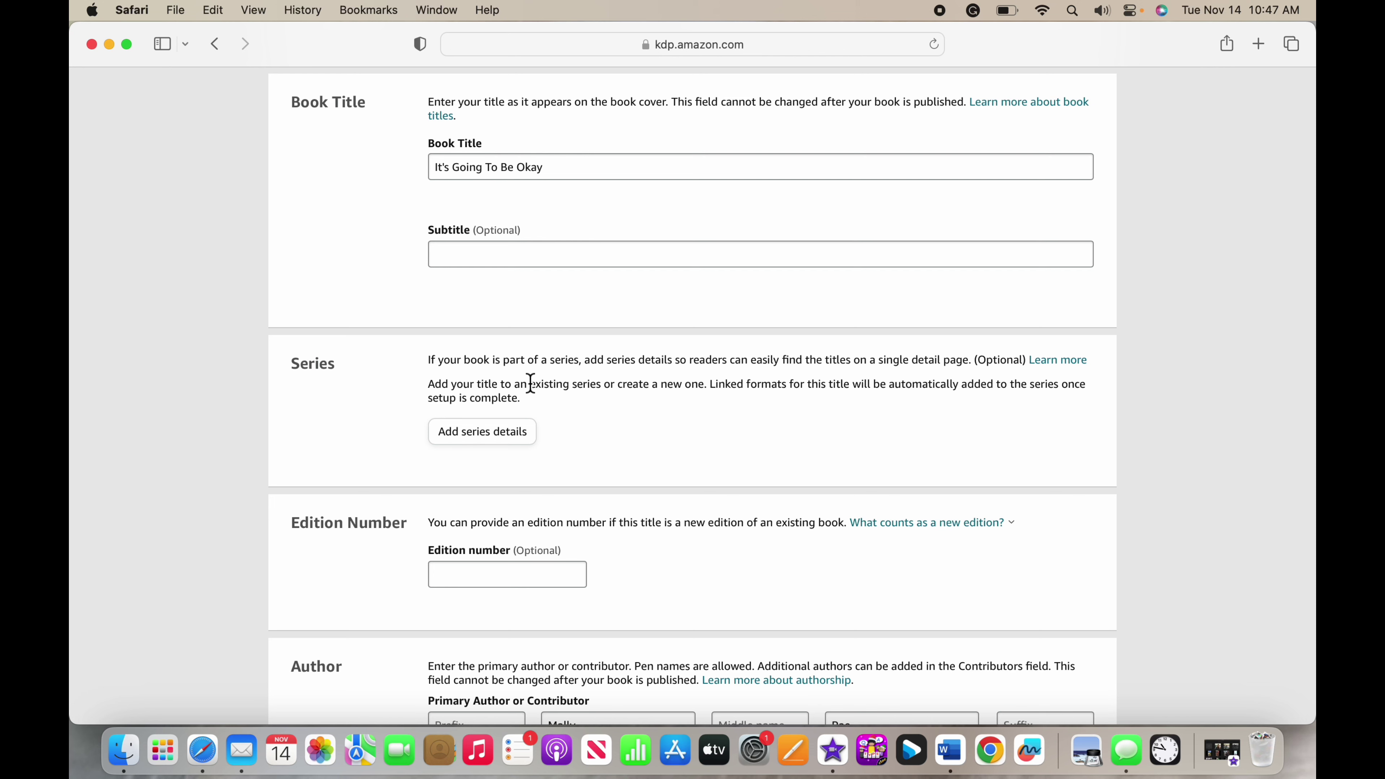
scroll(530, 384, "down", 4)
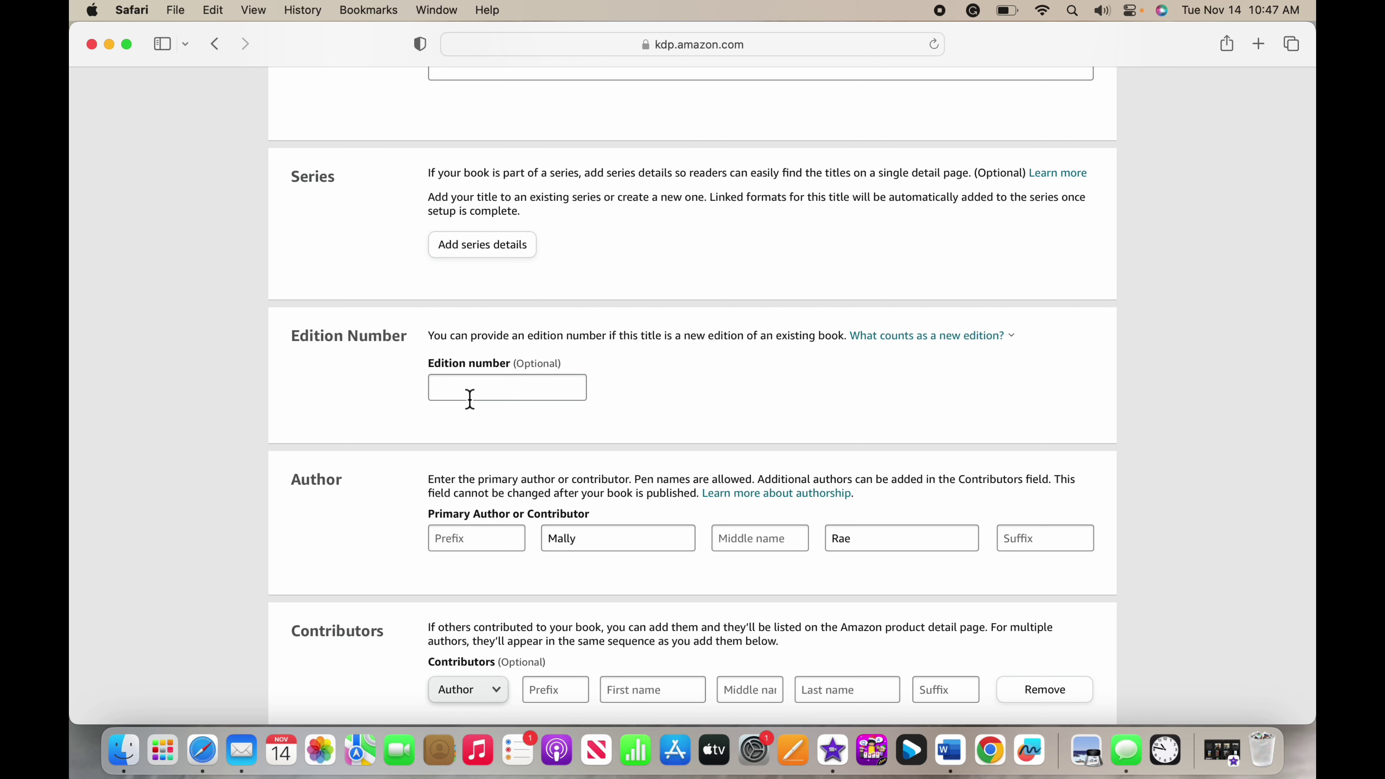
scroll(470, 398, "down", 3)
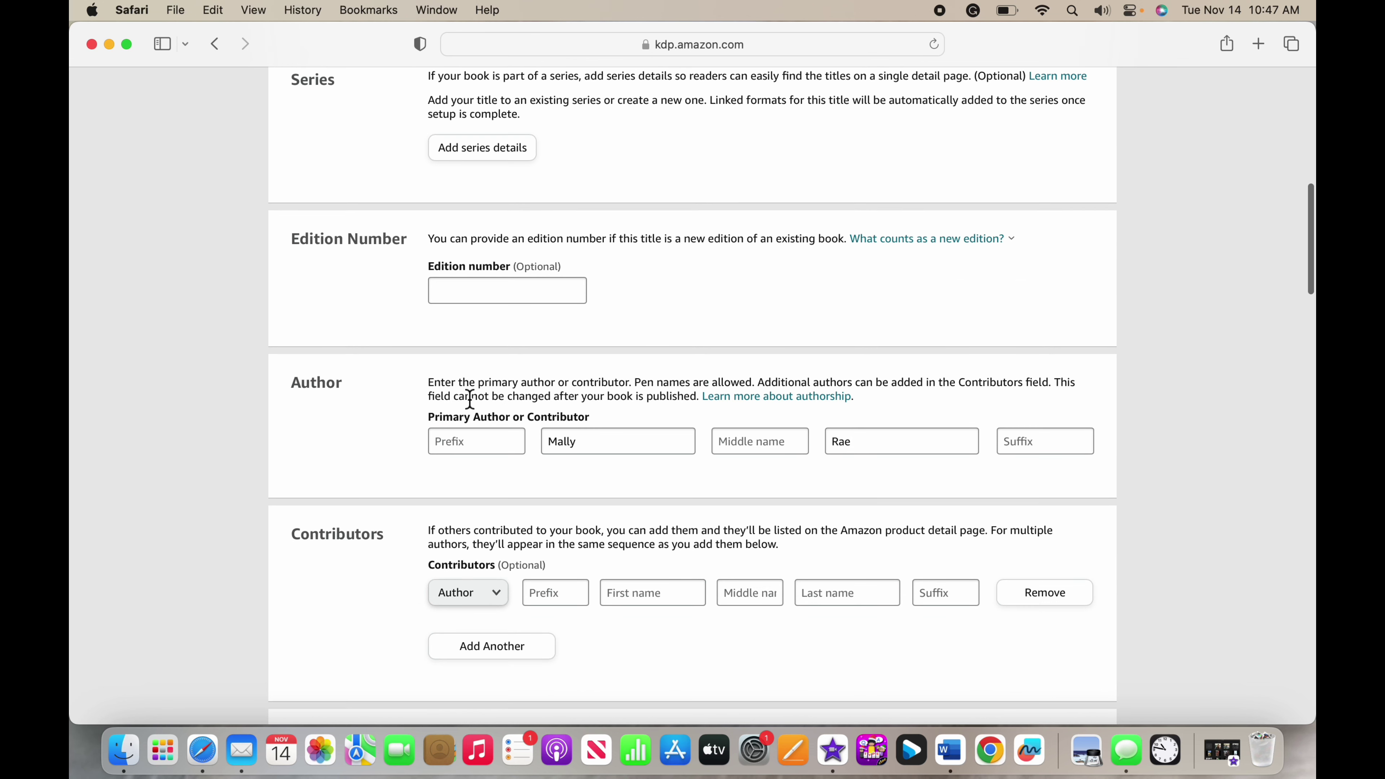
scroll(470, 400, "down", 1)
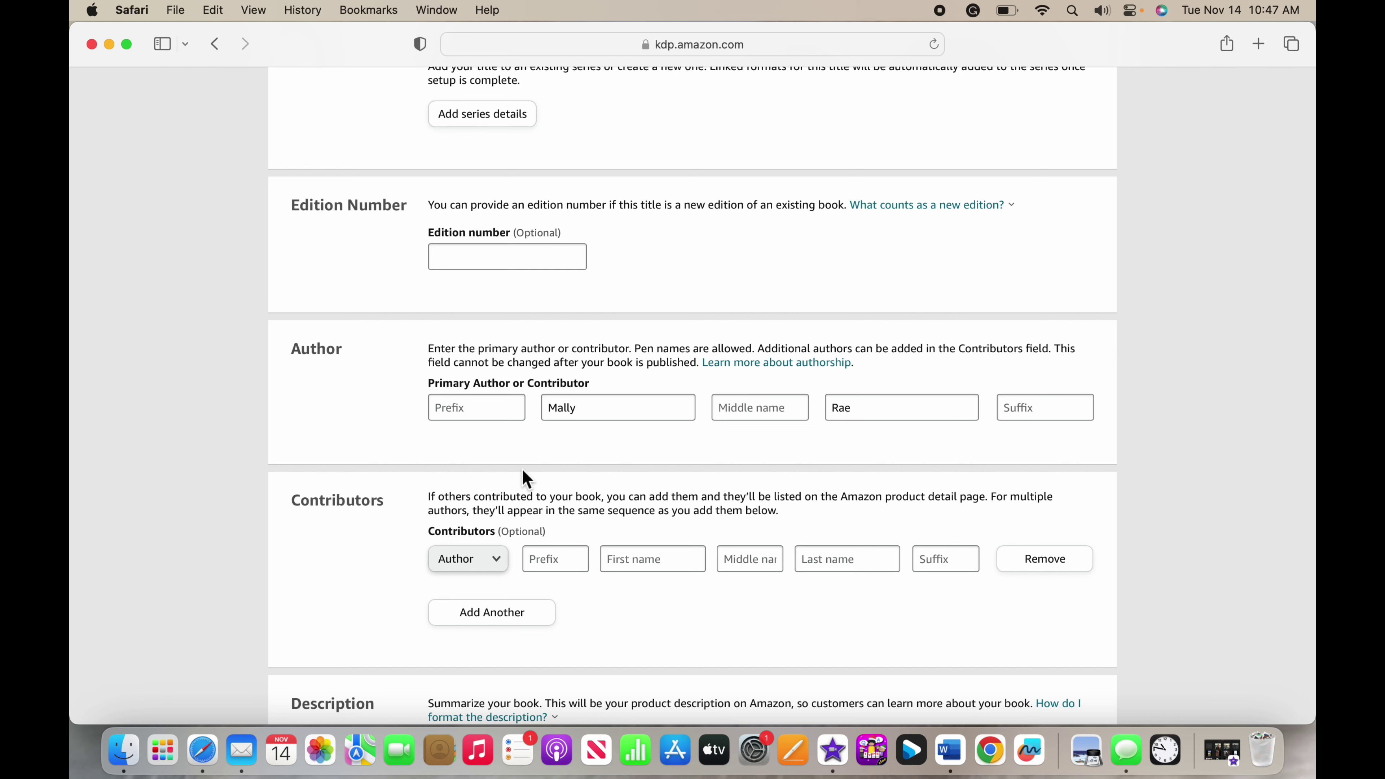
scroll(523, 474, "down", 3)
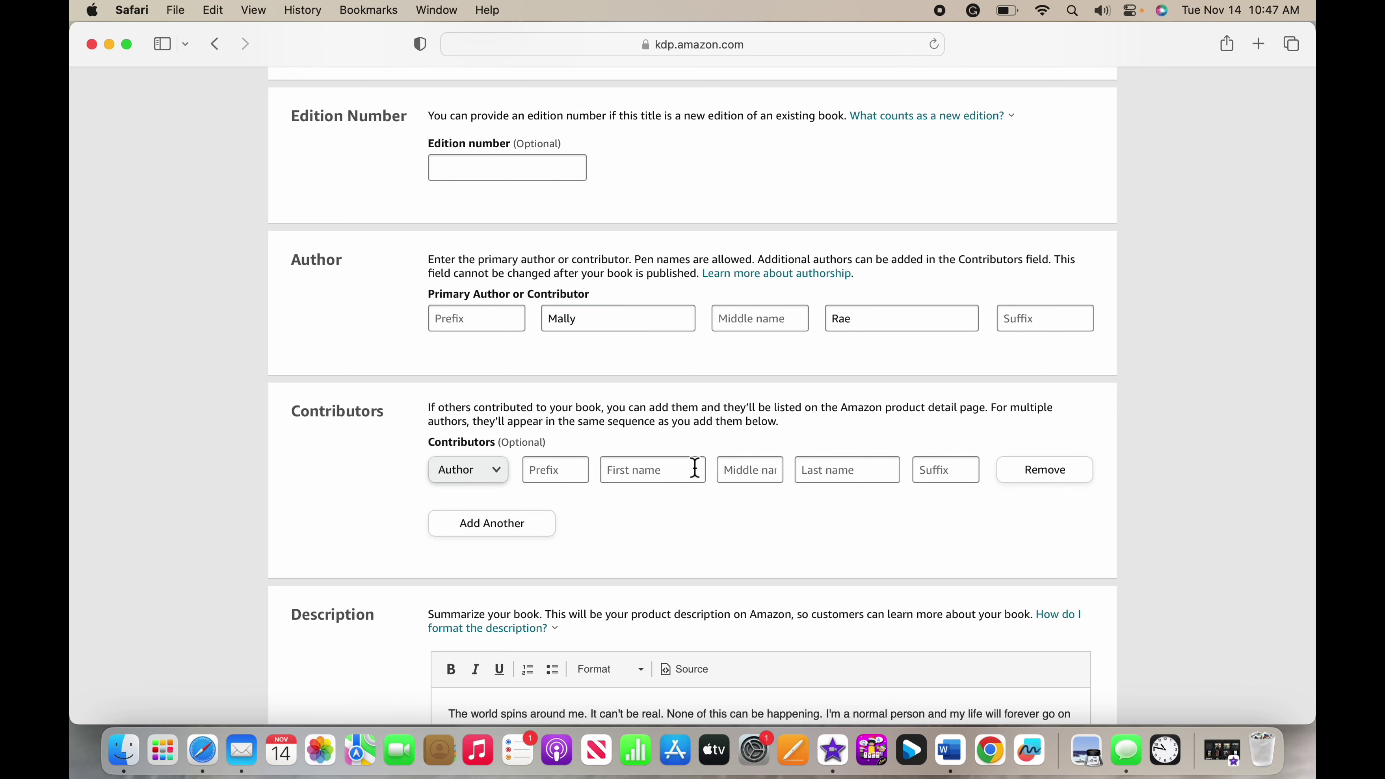
scroll(693, 470, "down", 5)
scroll(692, 470, "up", 2)
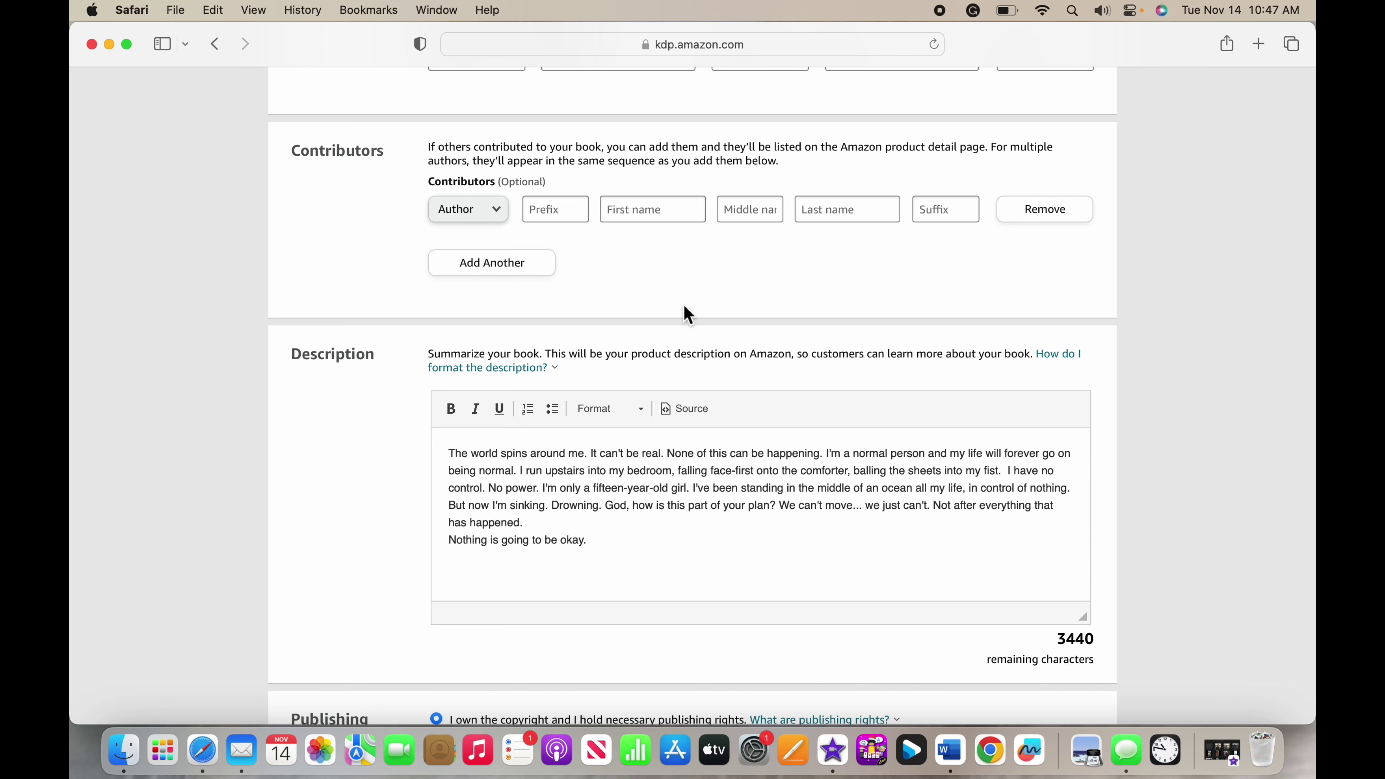
scroll(687, 314, "down", 2)
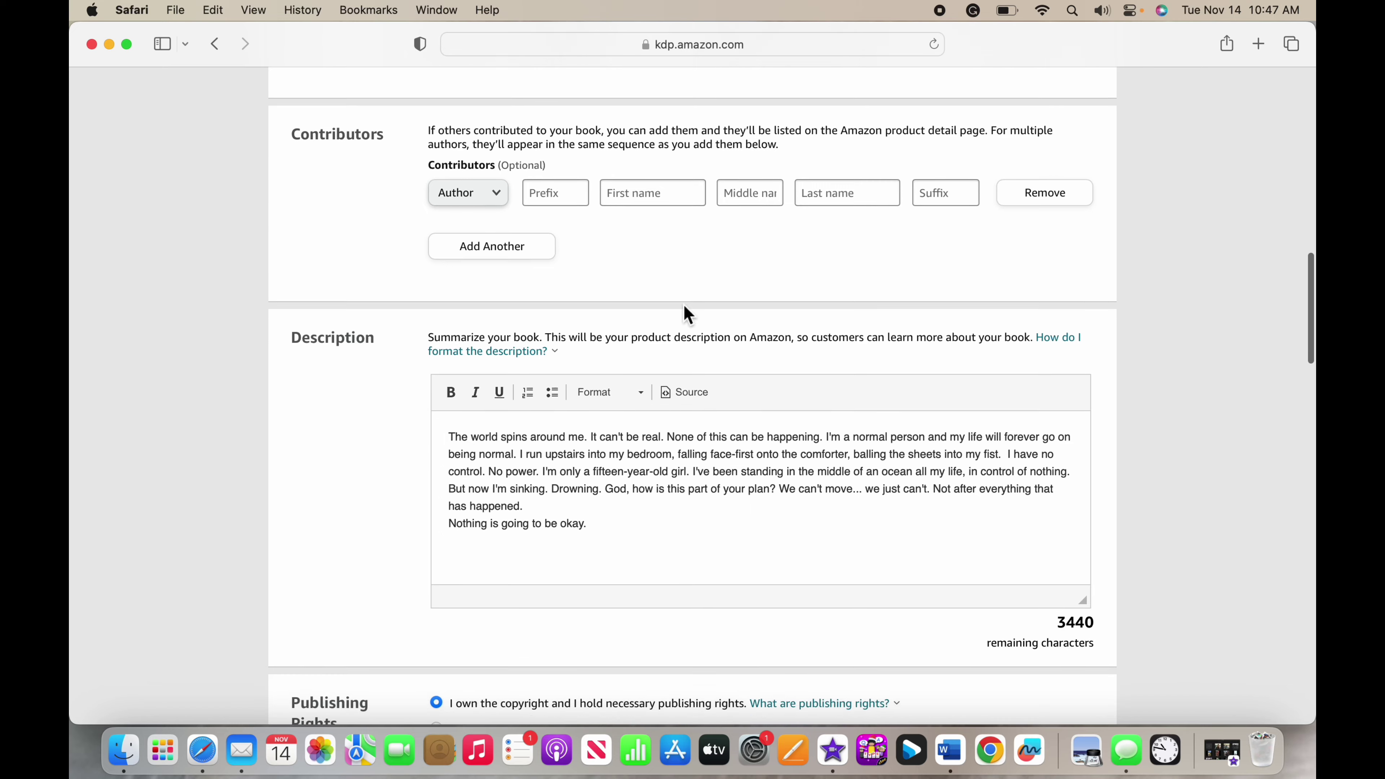
scroll(589, 491, "down", 6)
scroll(601, 468, "up", 3)
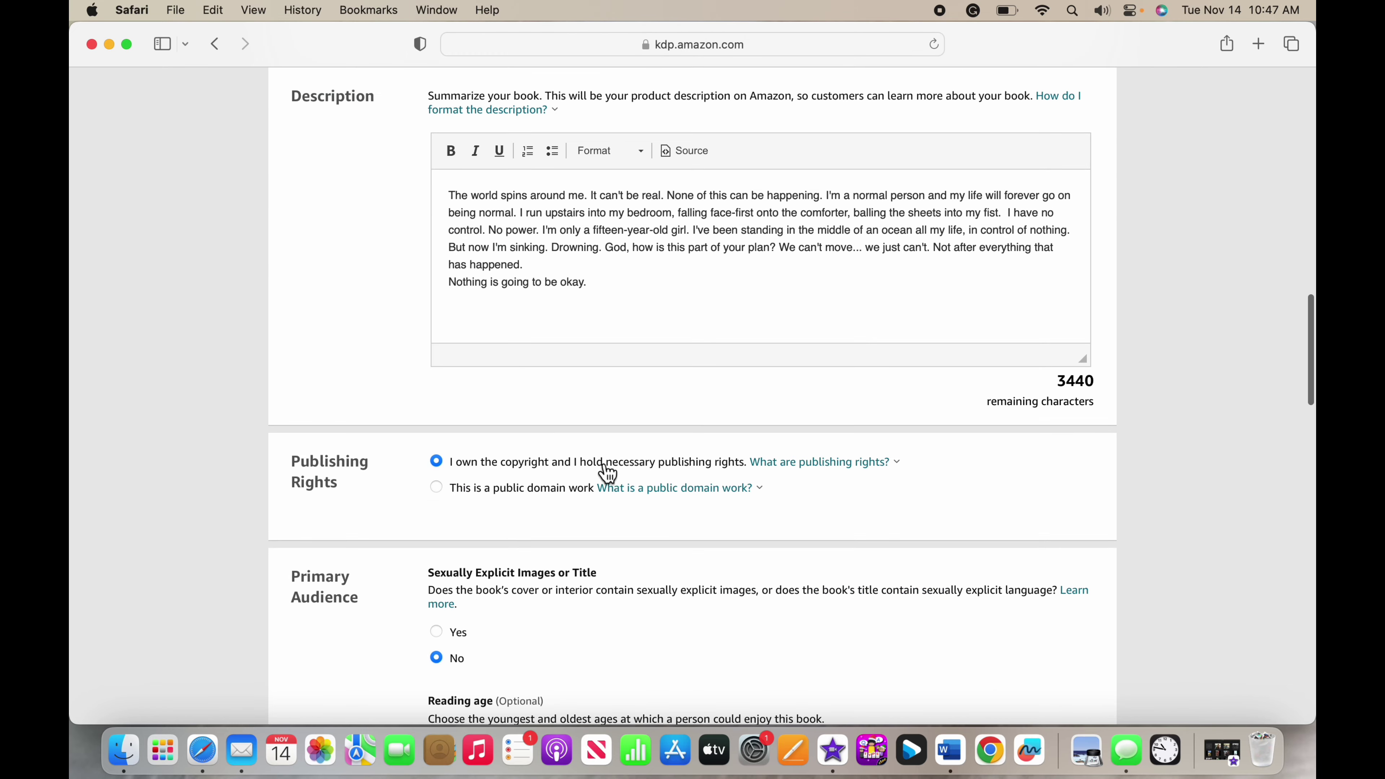
scroll(607, 362, "down", 2)
scroll(616, 421, "down", 3)
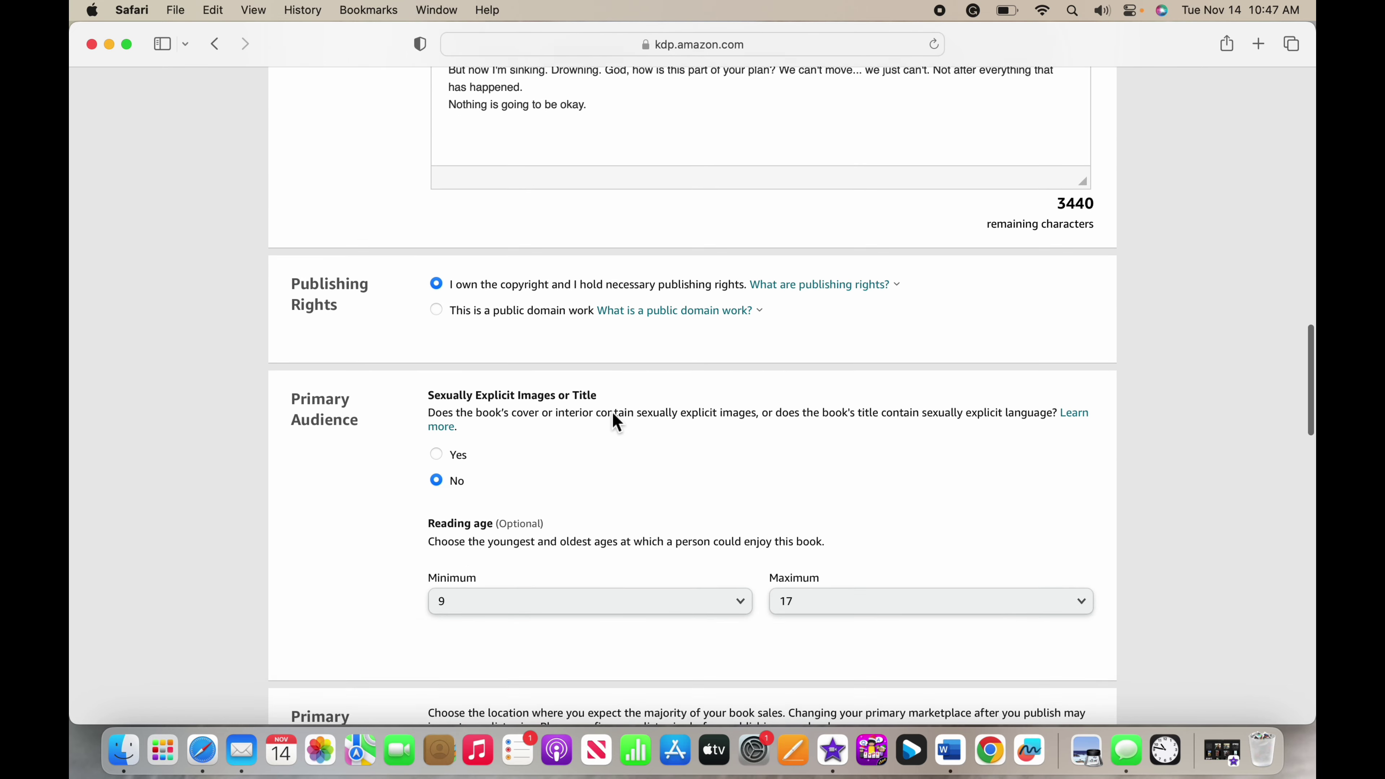
left_click(646, 215)
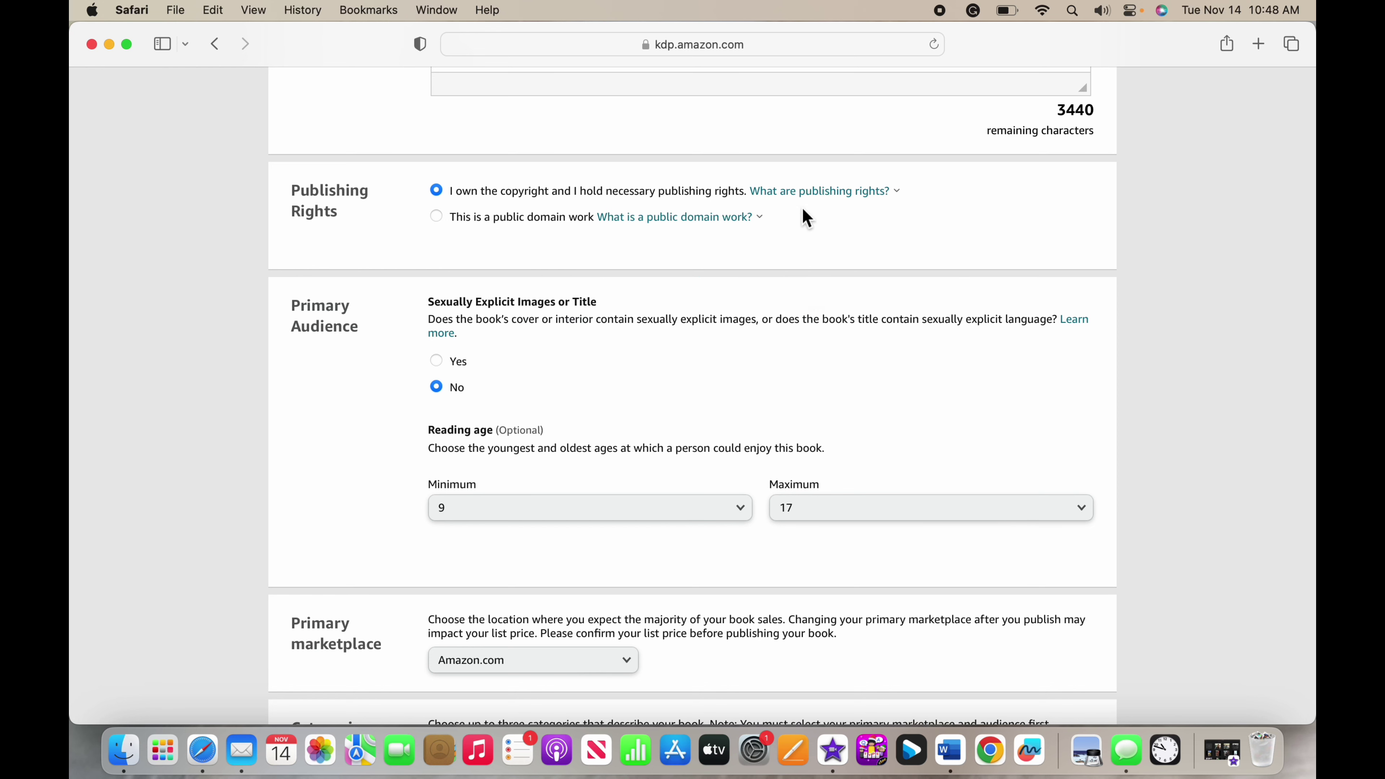
mouse_move(869, 198)
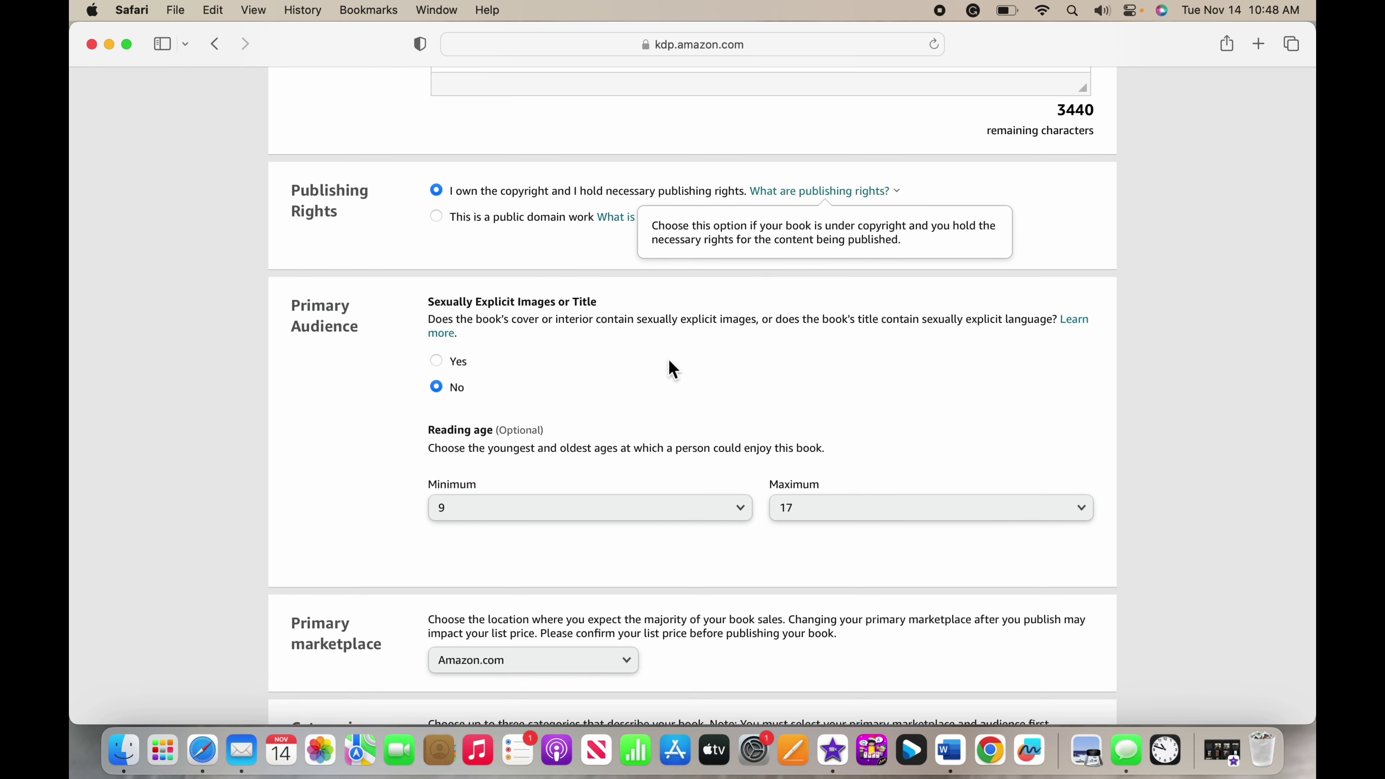
scroll(621, 439, "down", 3)
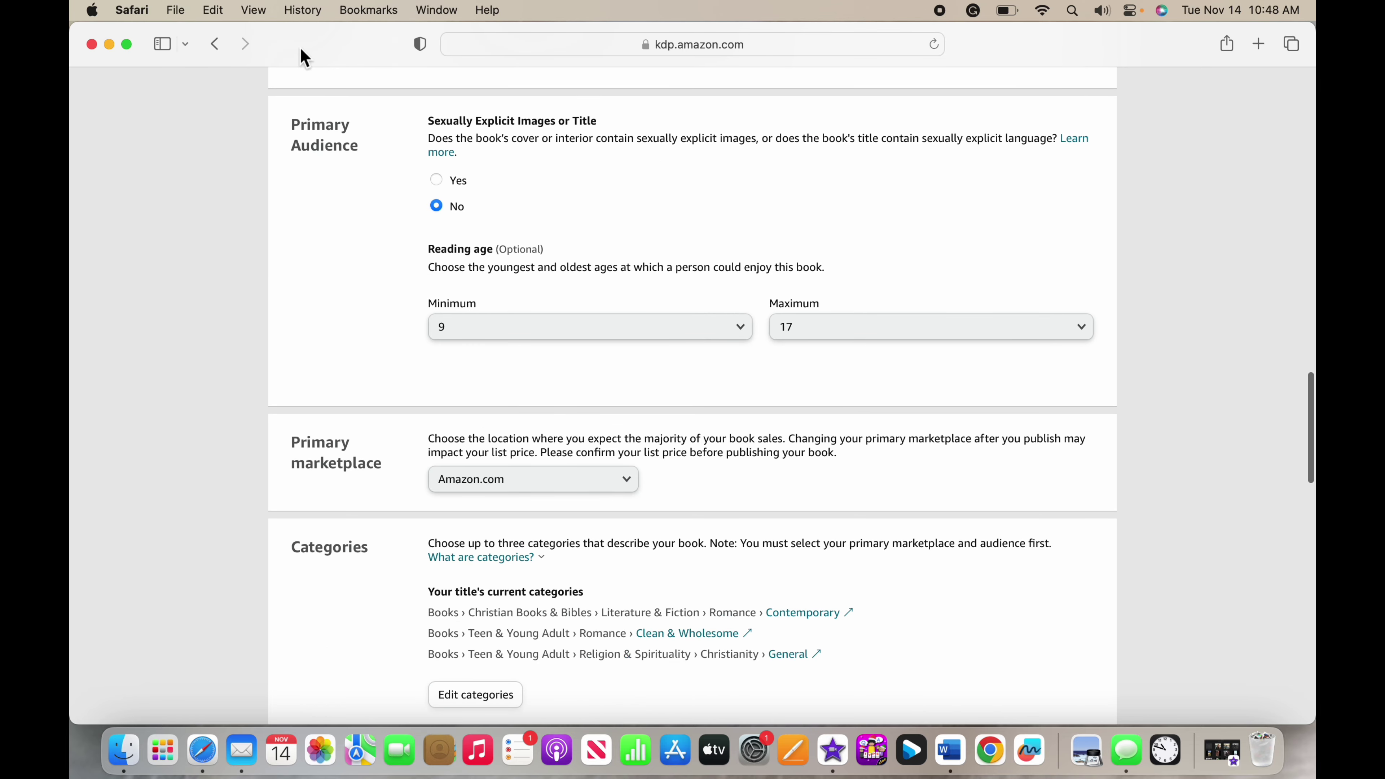
scroll(376, 356, "down", 2)
scroll(377, 355, "down", 1)
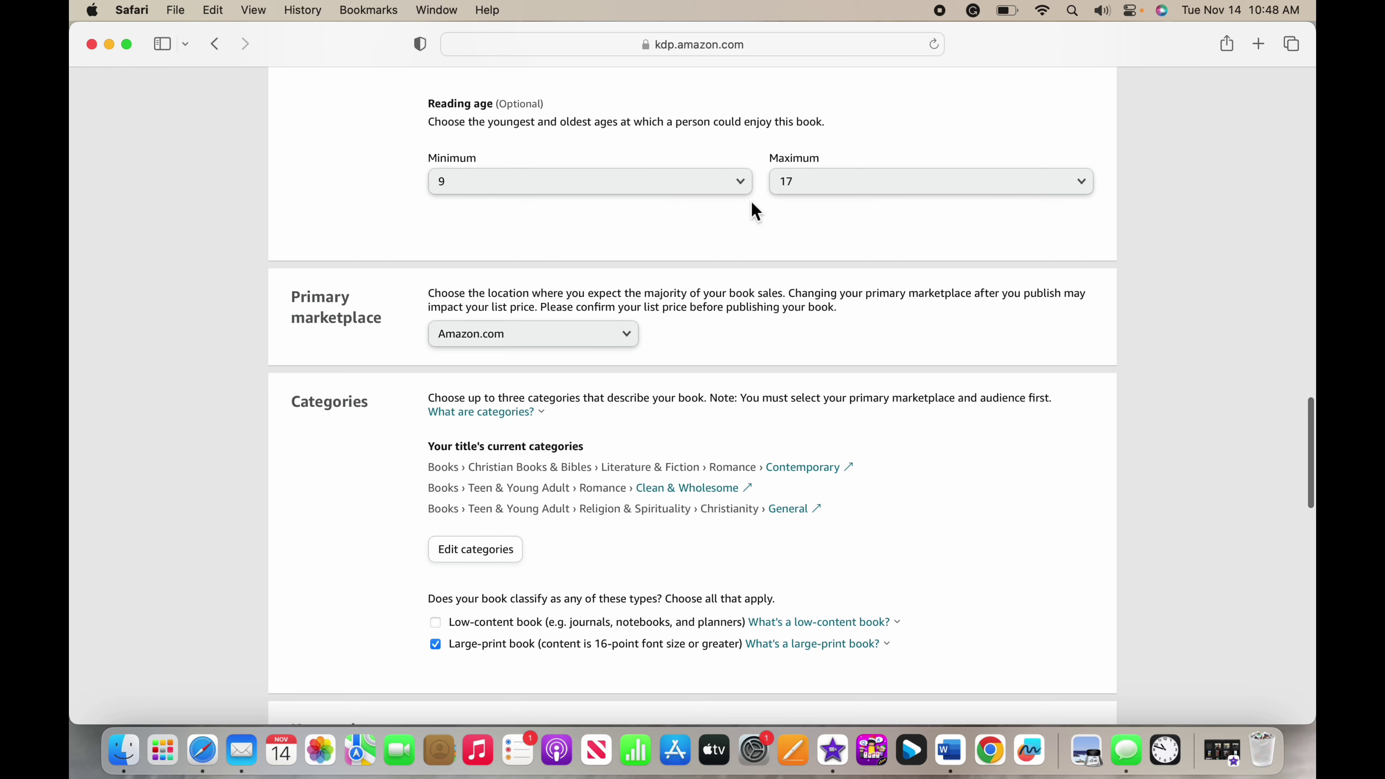
scroll(496, 357, "down", 1)
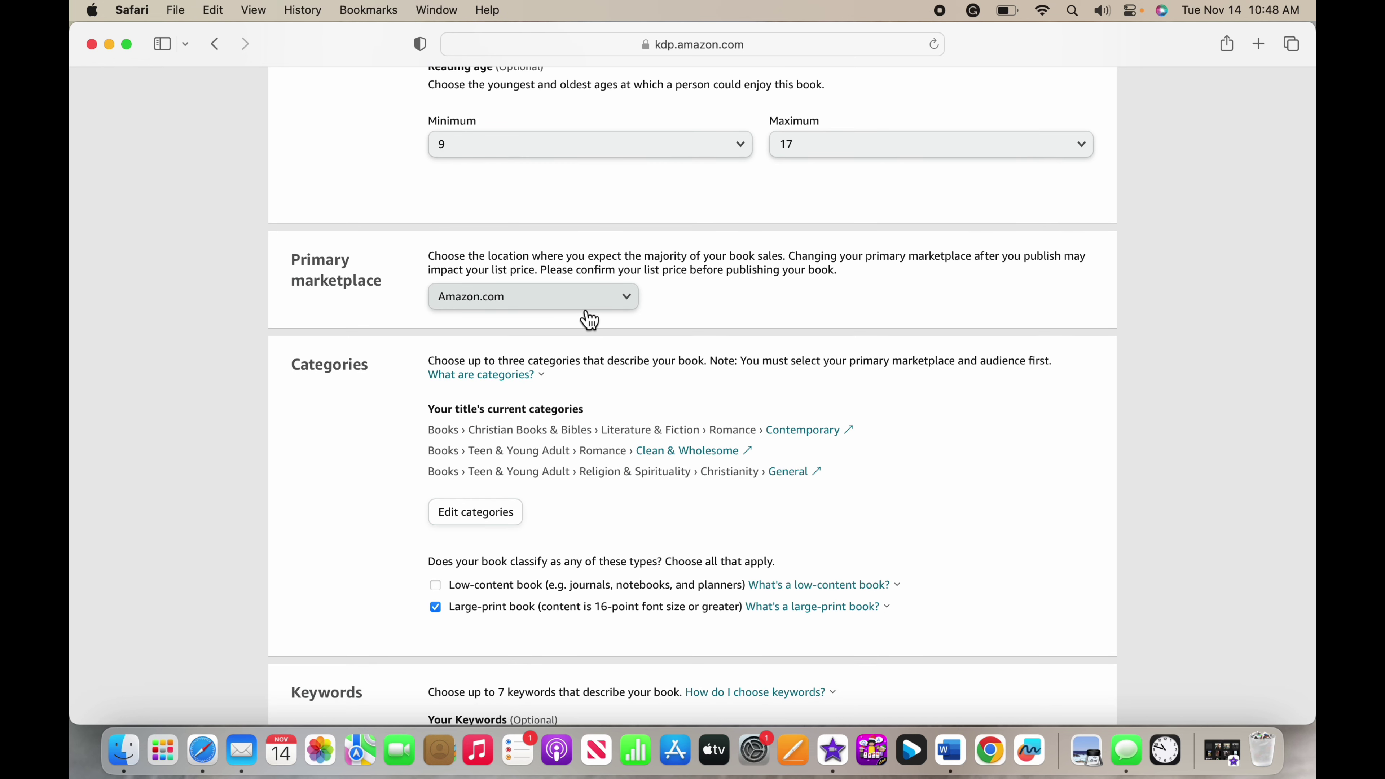
scroll(587, 318, "down", 2)
scroll(584, 315, "down", 2)
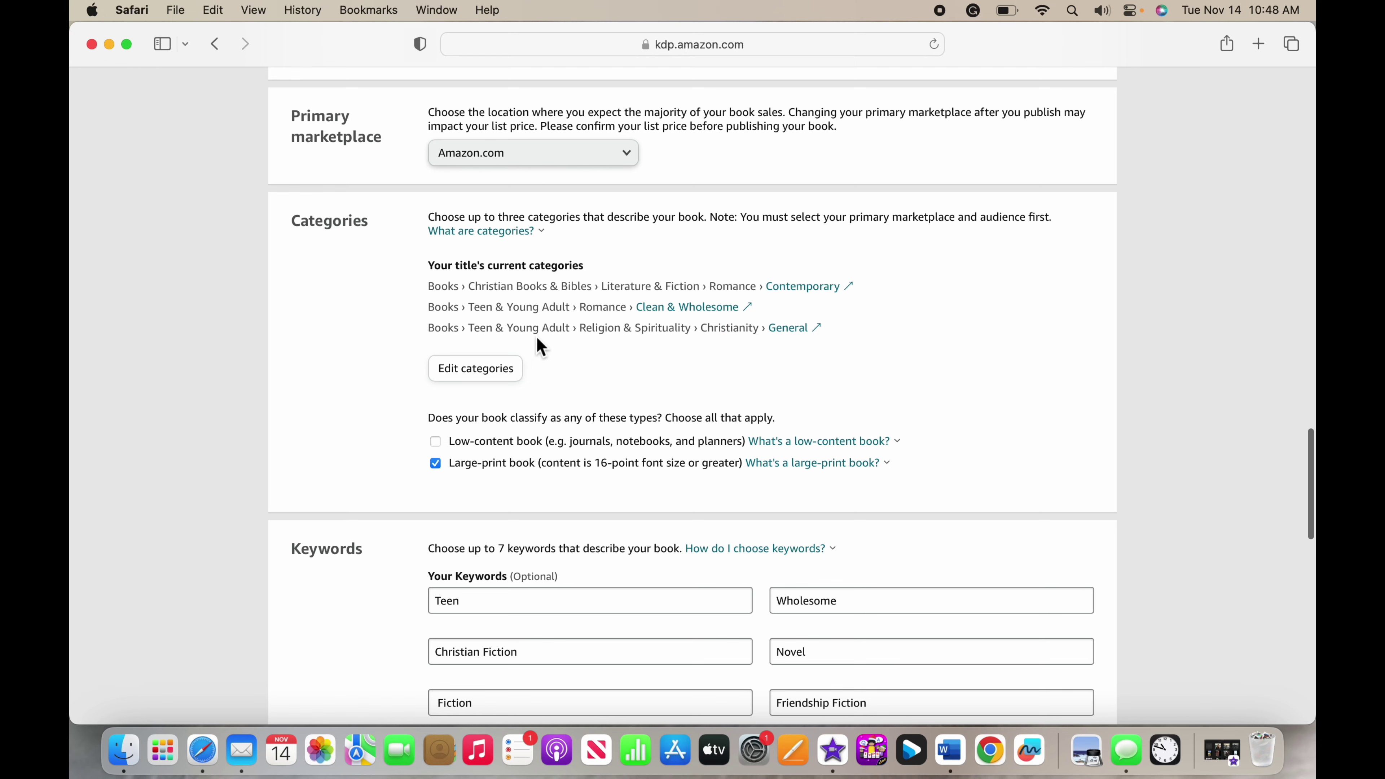
Step: Save the categories Contemporary romance, Clean & Wholesome teen romance and teen Christianity General
left_click(493, 370)
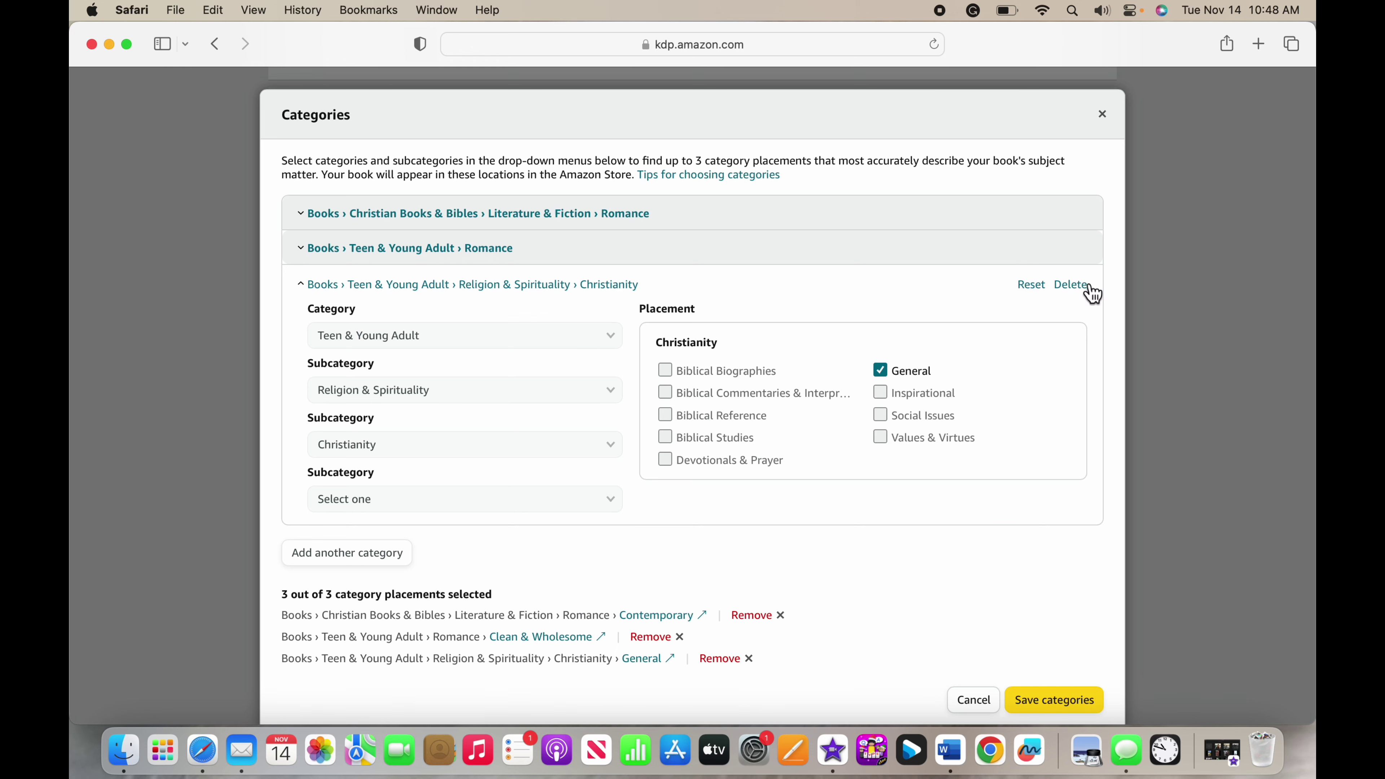
scroll(640, 606, "down", 3)
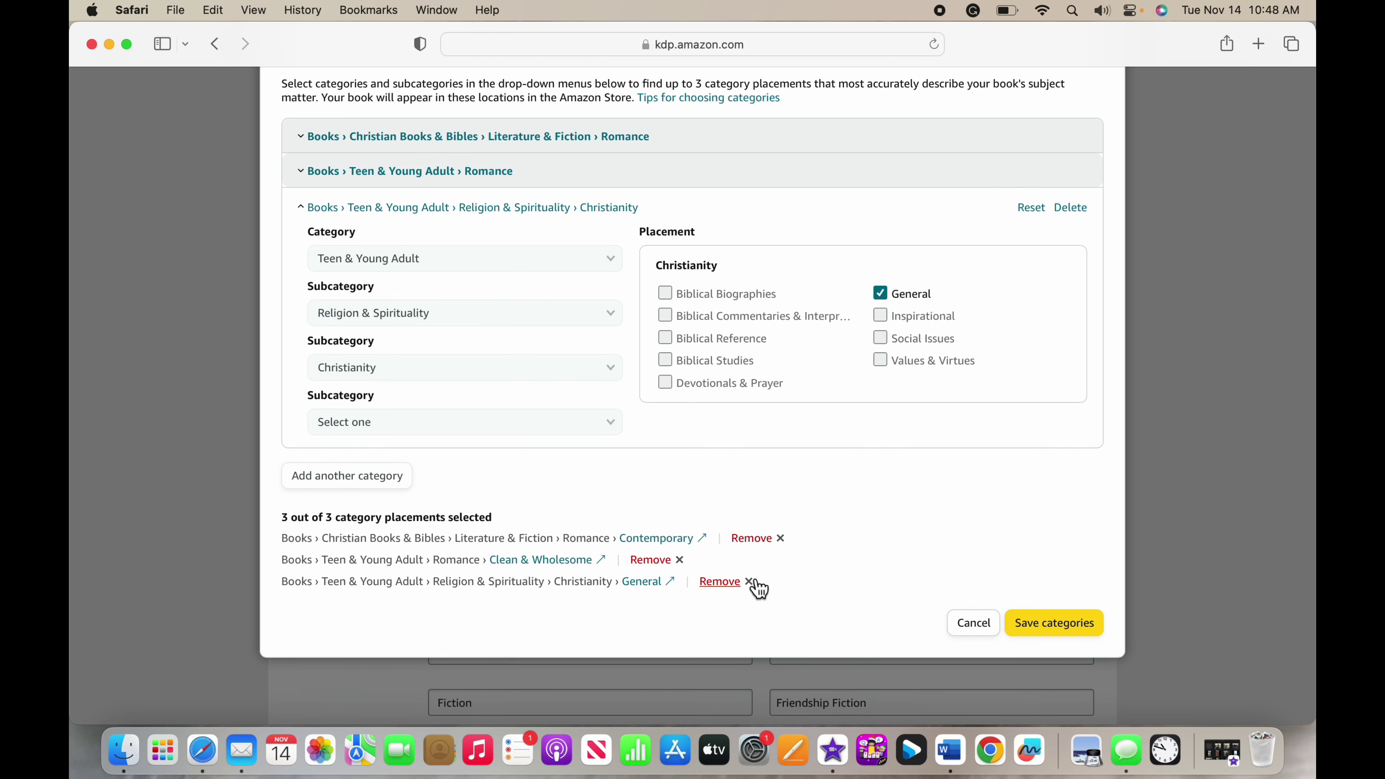
left_click(1059, 633)
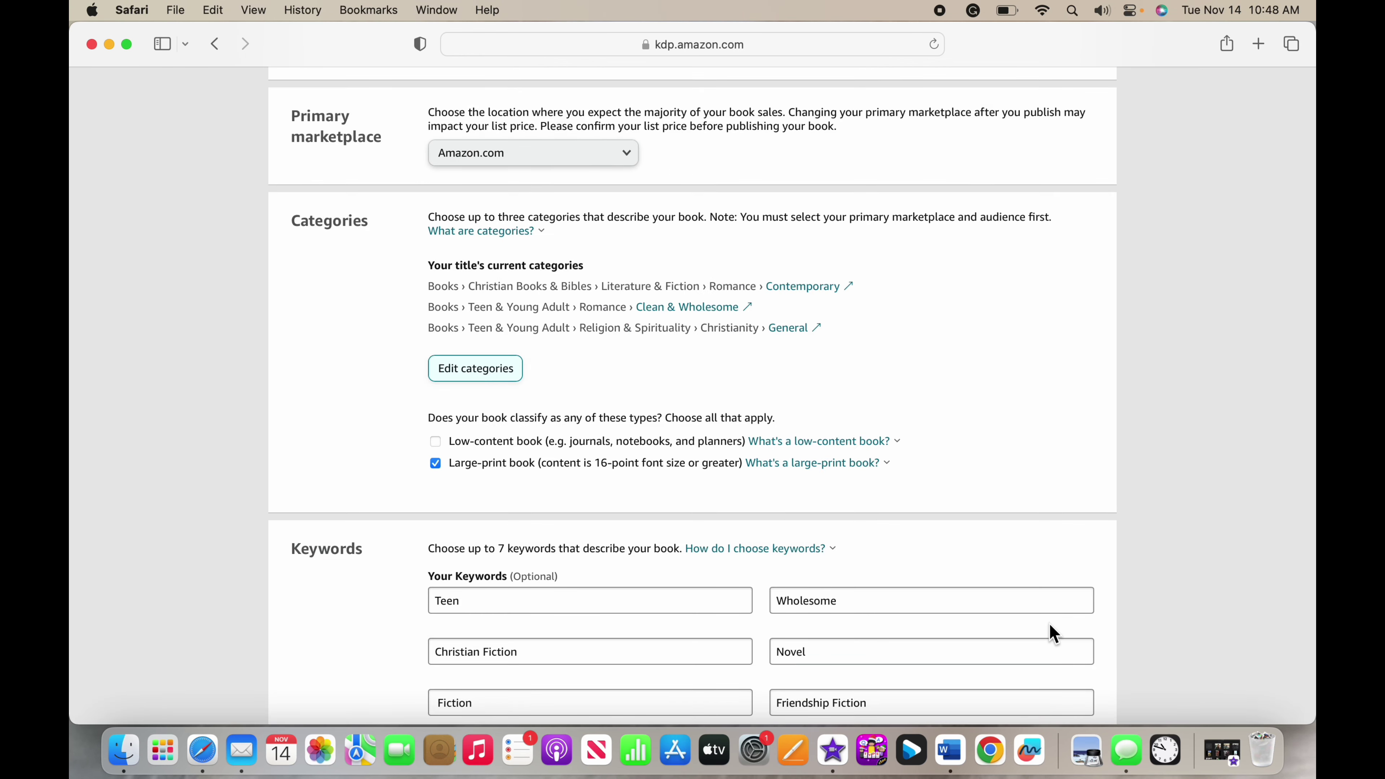
scroll(1055, 635, "down", 5)
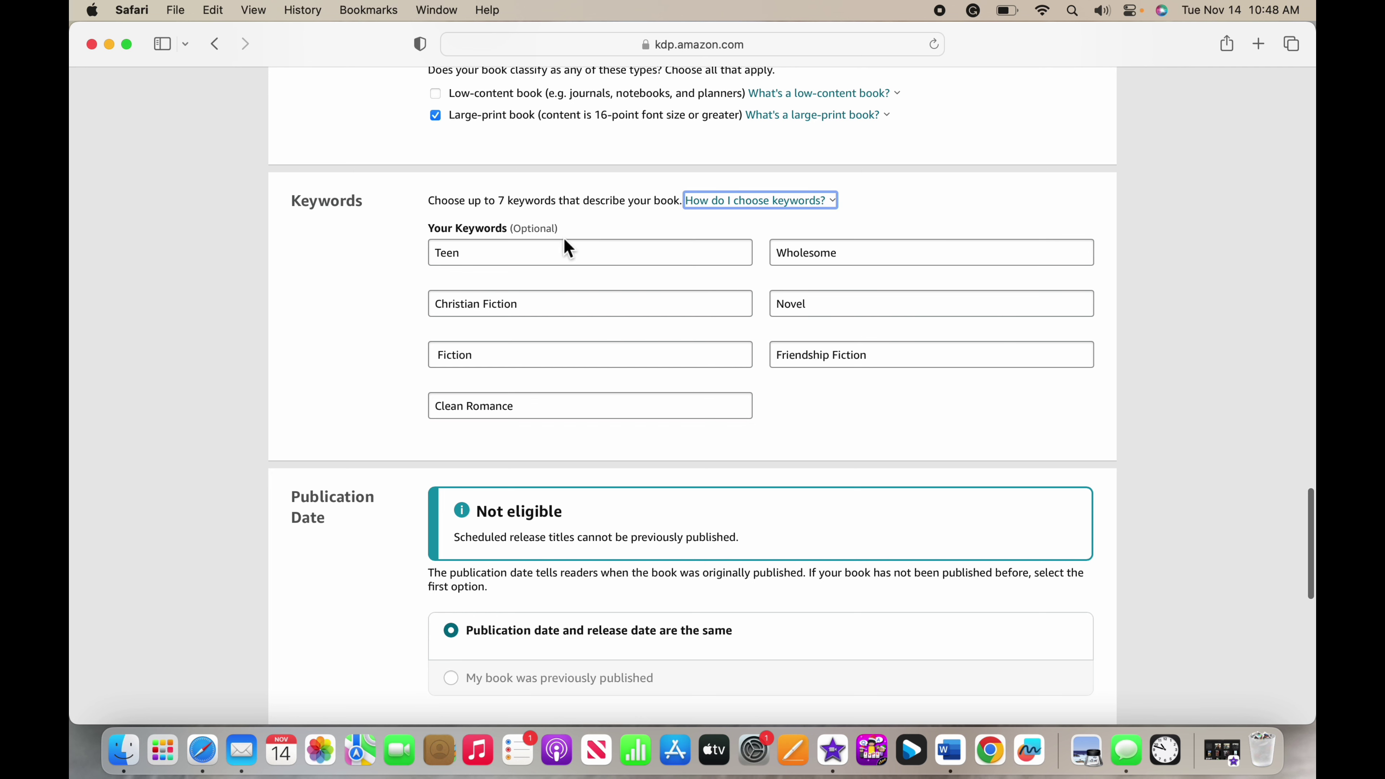
mouse_move(809, 213)
scroll(831, 283, "down", 6)
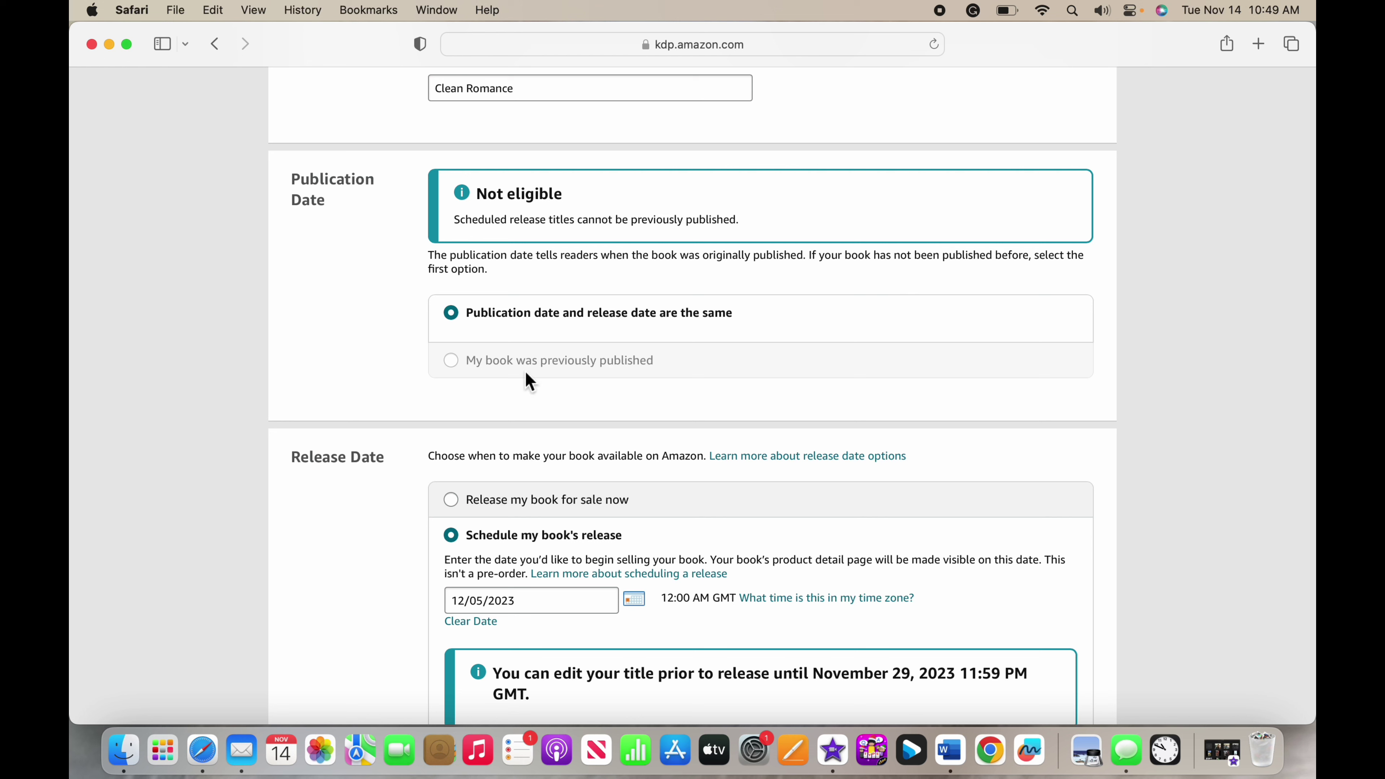
scroll(527, 379, "down", 1)
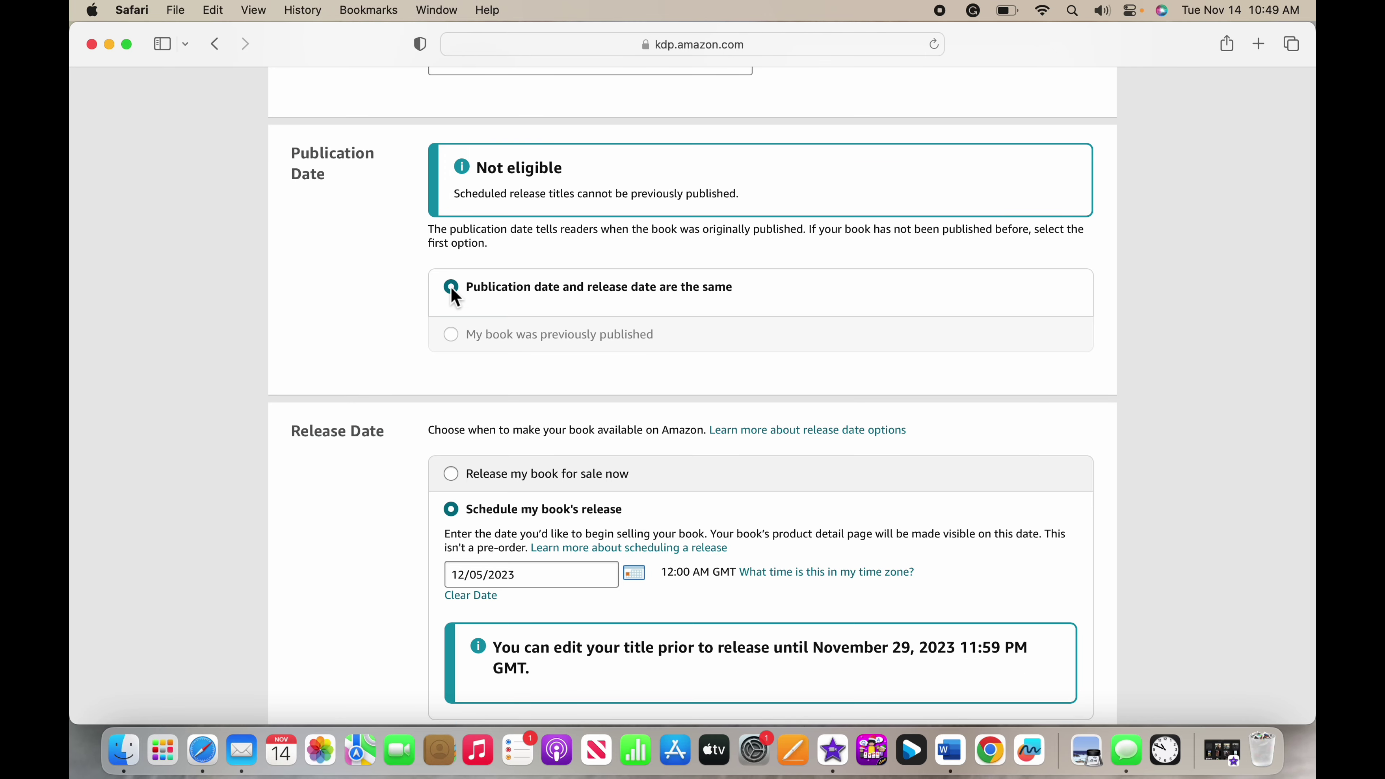
scroll(453, 295, "down", 5)
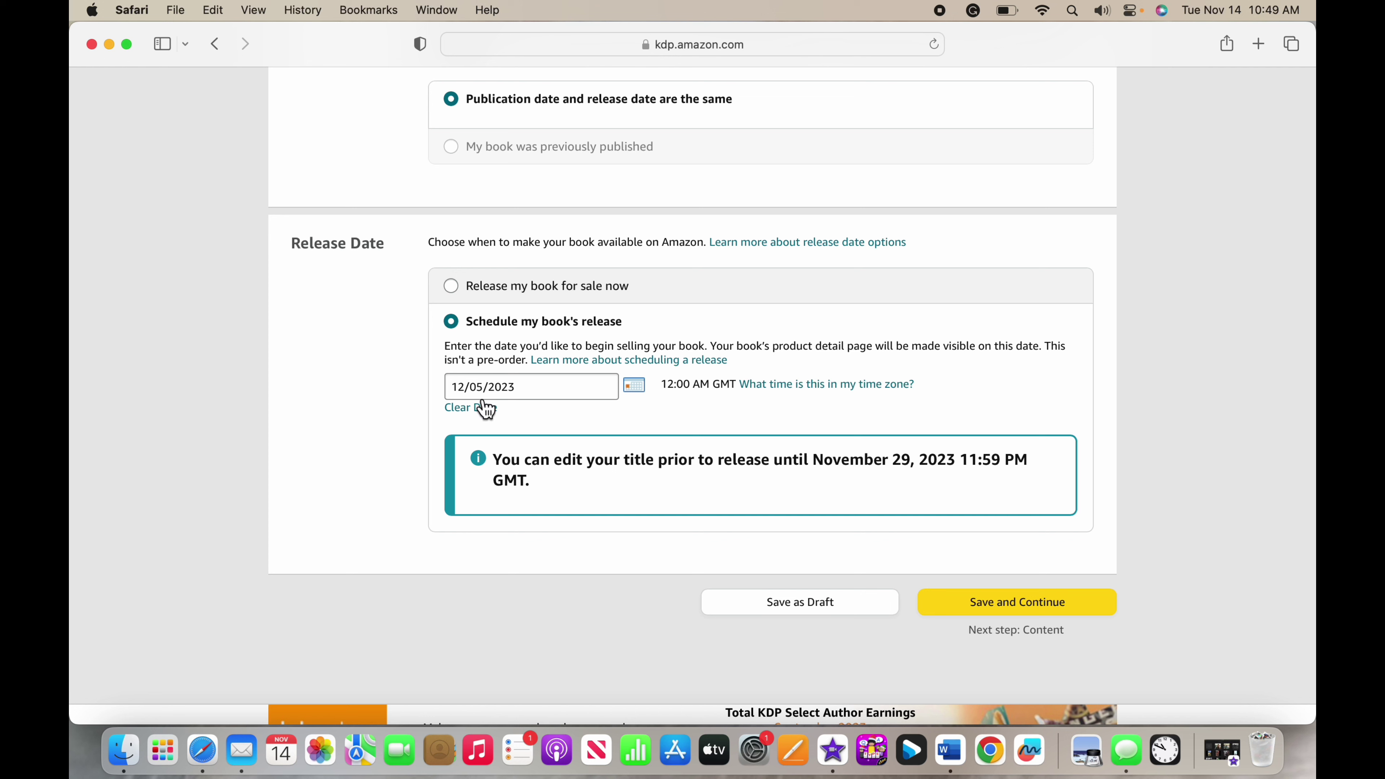
scroll(731, 472, "down", 3)
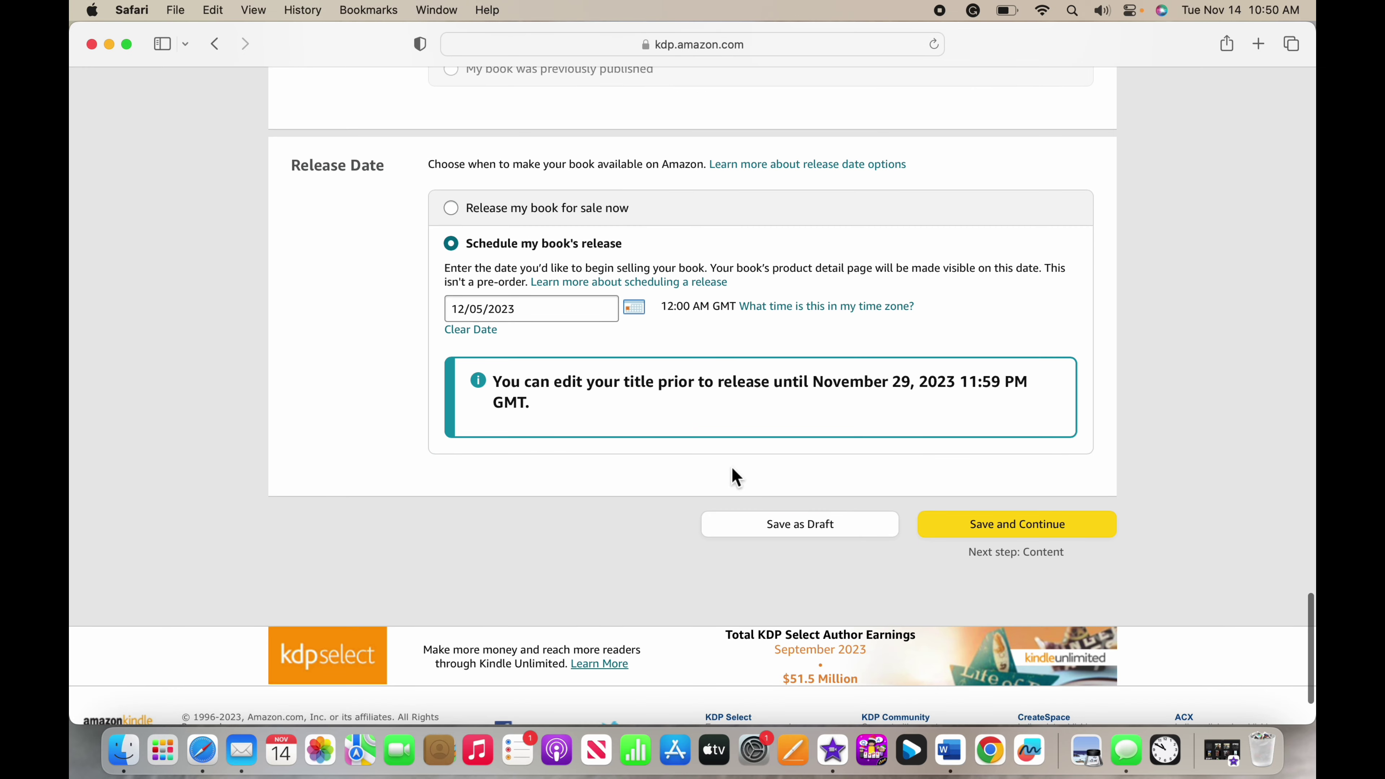
Step: Save the paperback details and review the Paperback Content page with its free KDP ISBN
left_click(1016, 530)
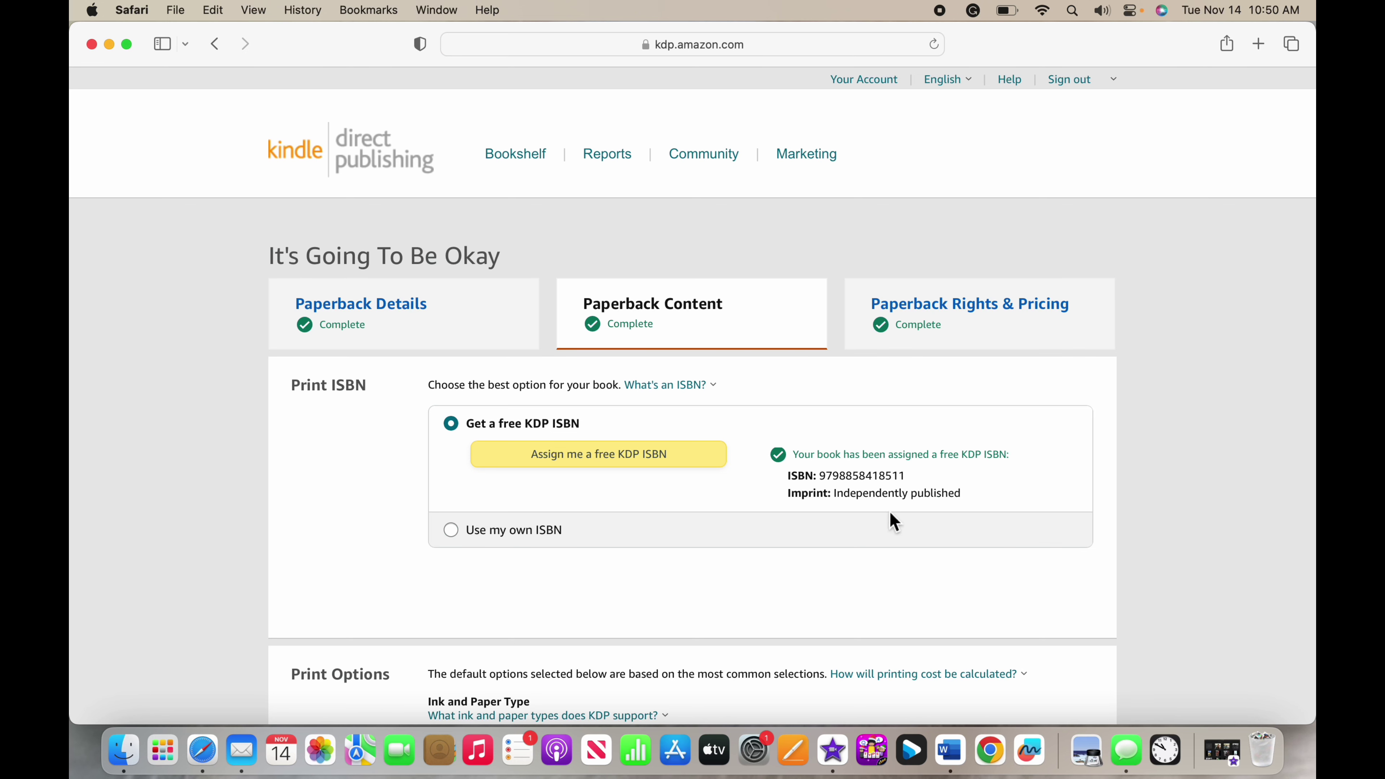
scroll(758, 588, "down", 2)
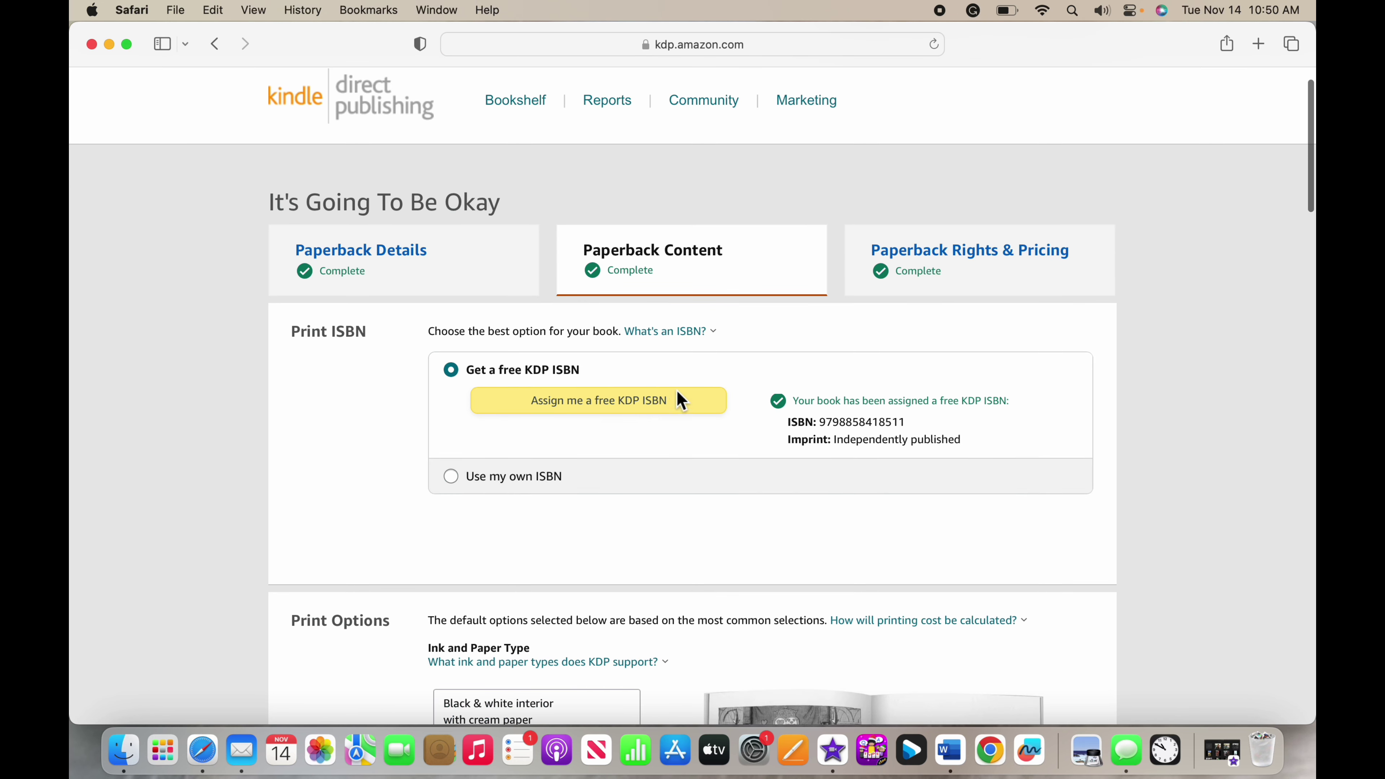
scroll(698, 448, "down", 3)
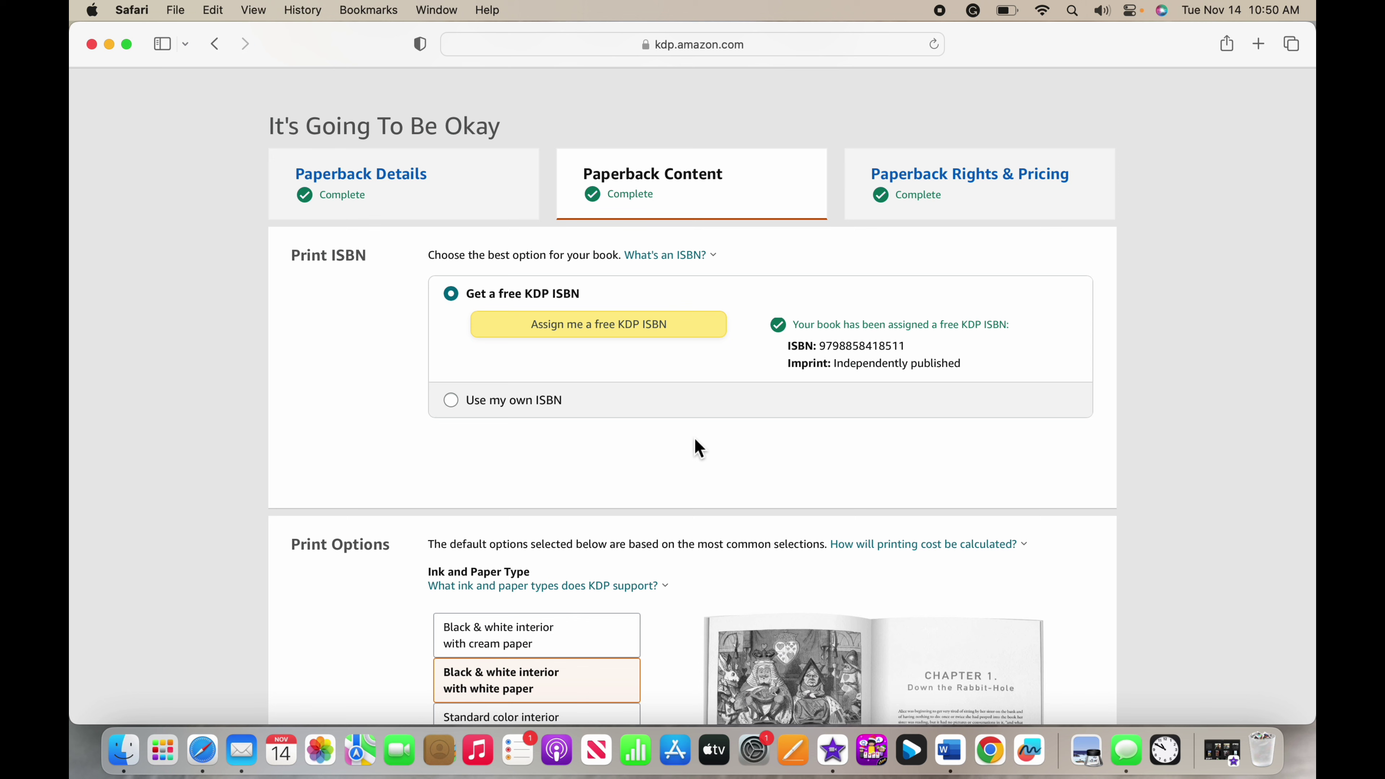
scroll(704, 431, "down", 2)
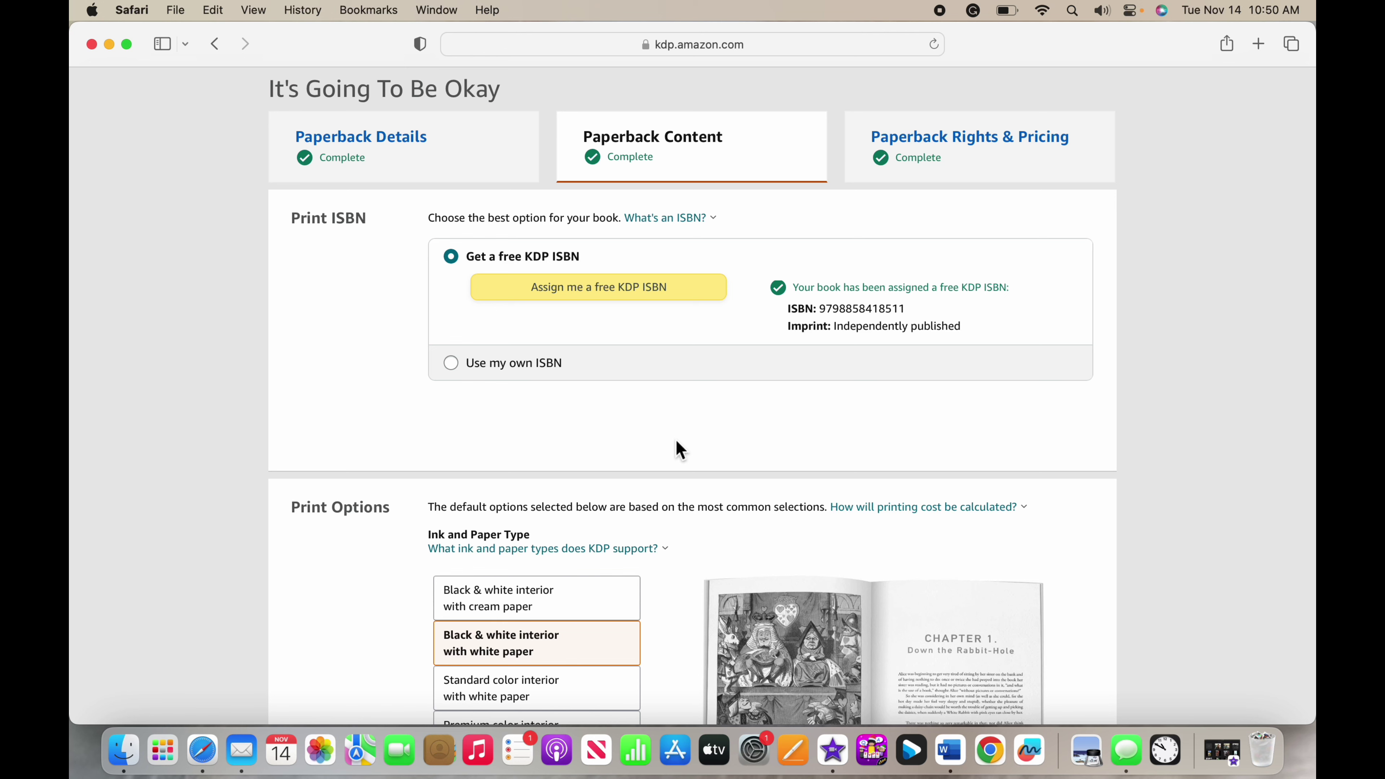
scroll(679, 449, "down", 10)
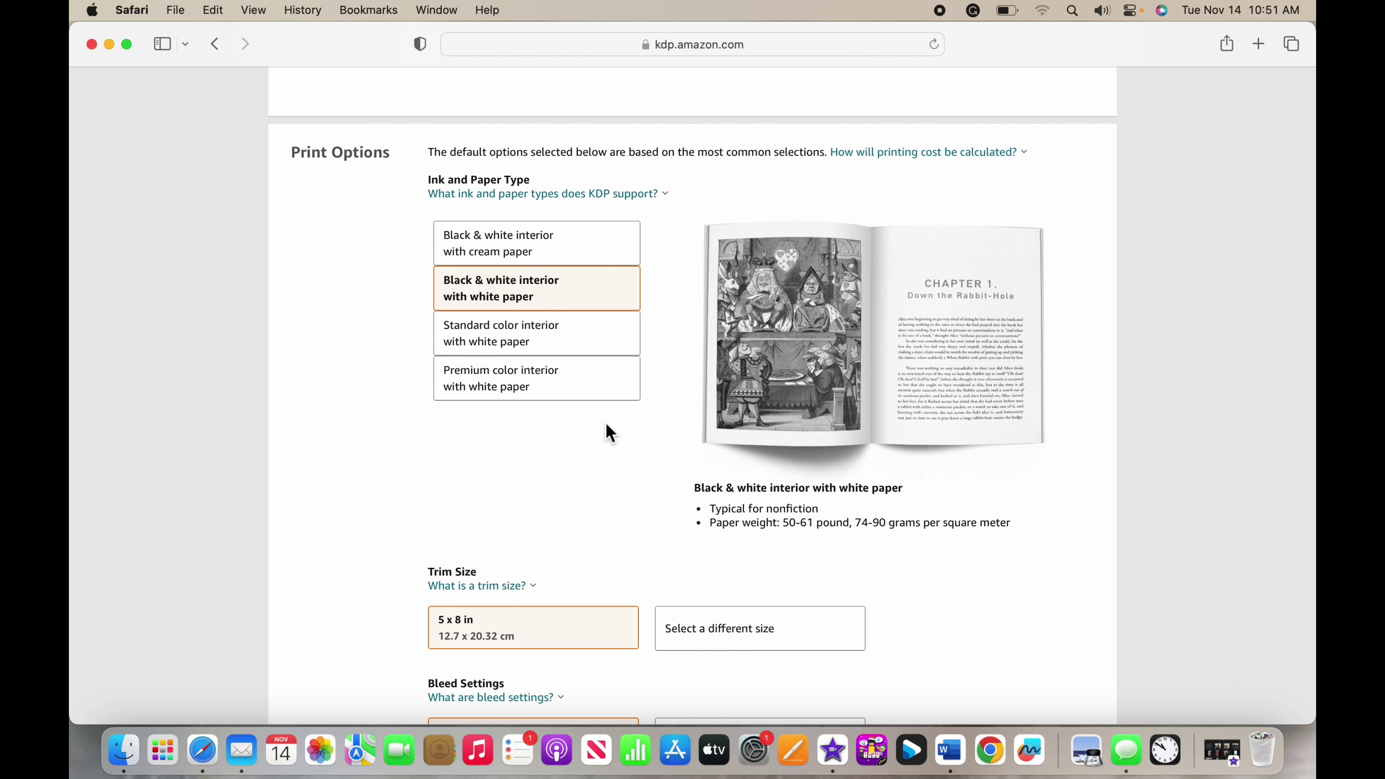
scroll(606, 422, "down", 5)
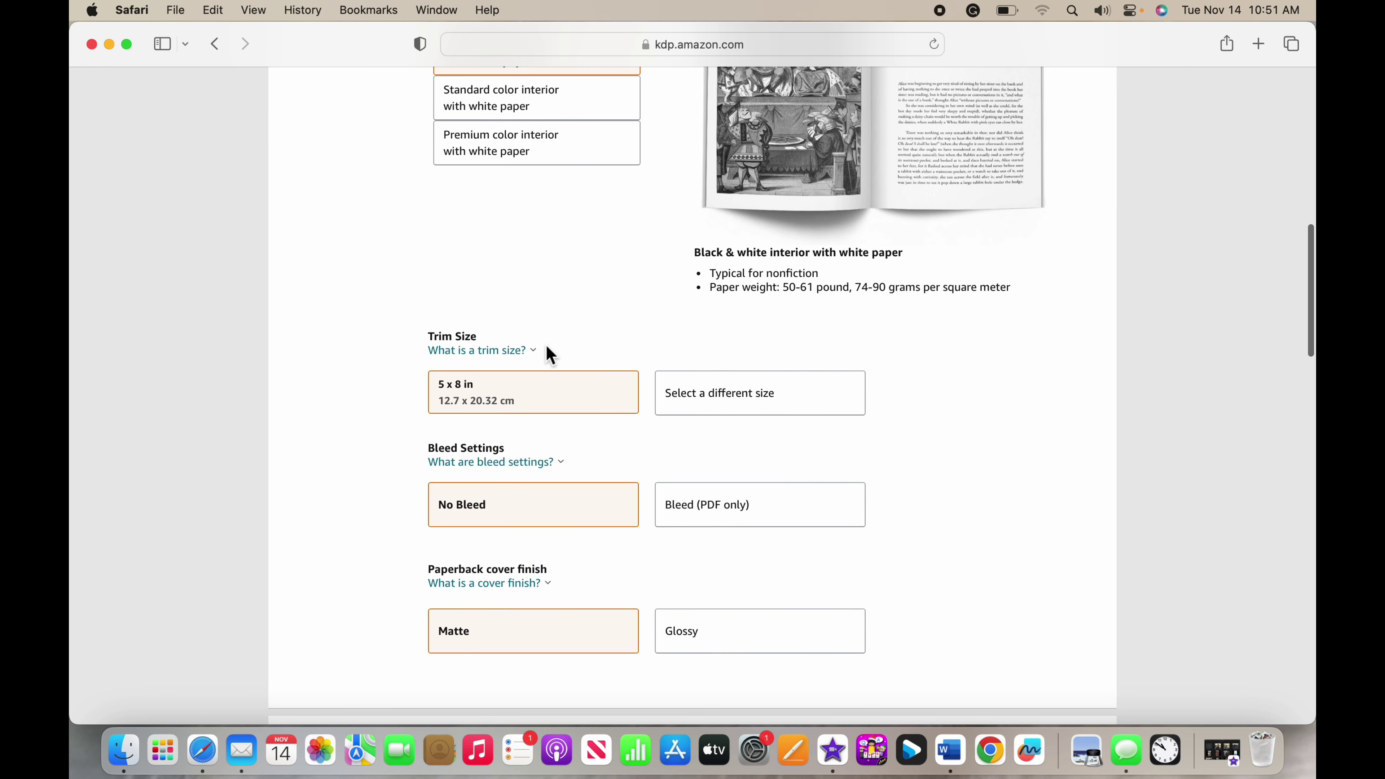
scroll(546, 347, "down", 3)
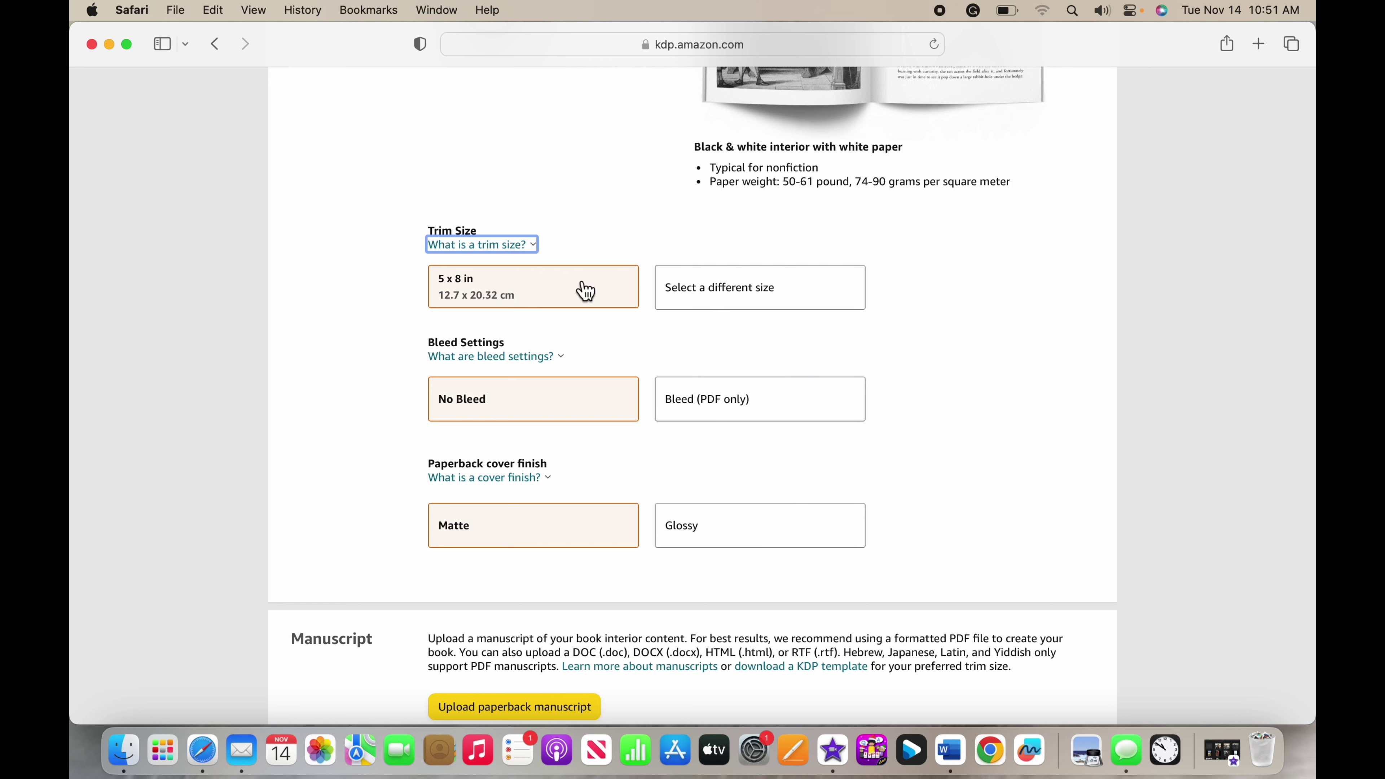
scroll(529, 292, "down", 1)
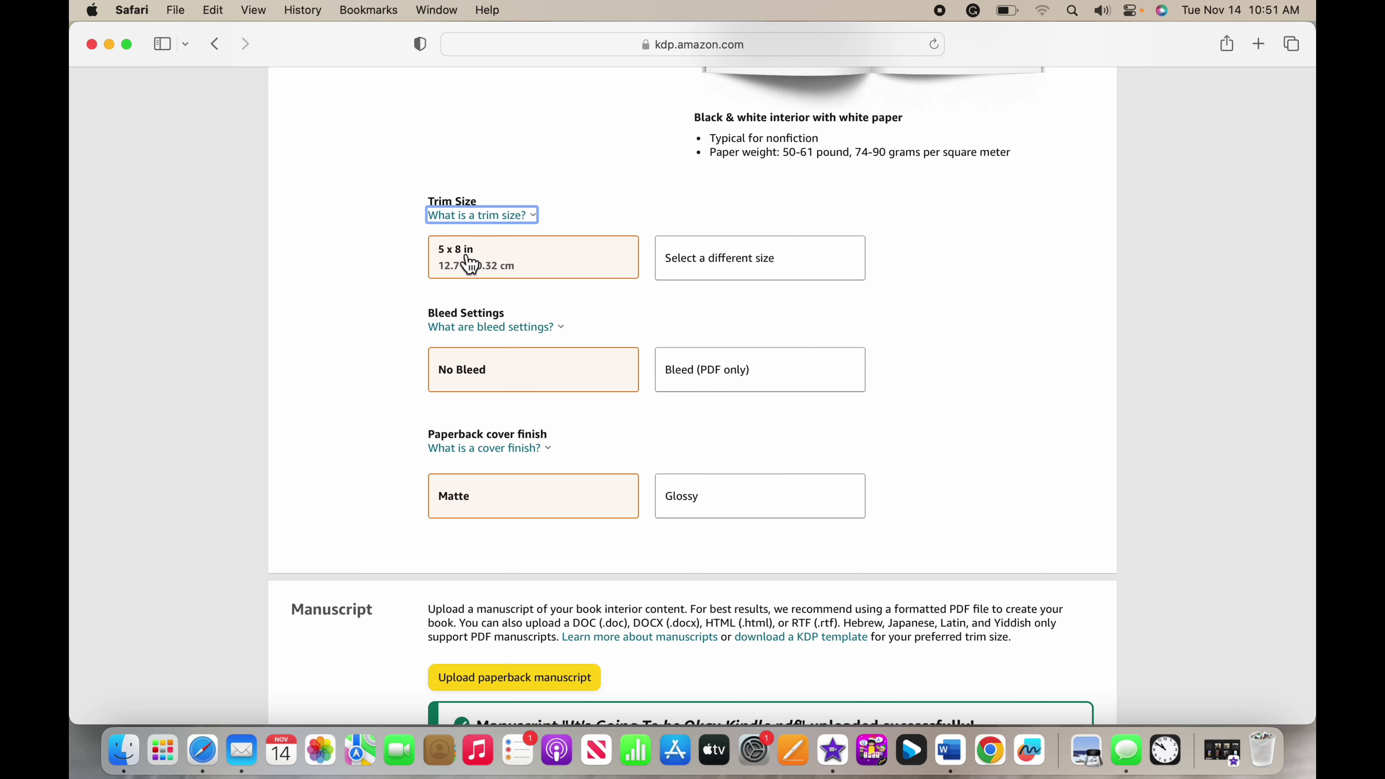
scroll(654, 288, "down", 8)
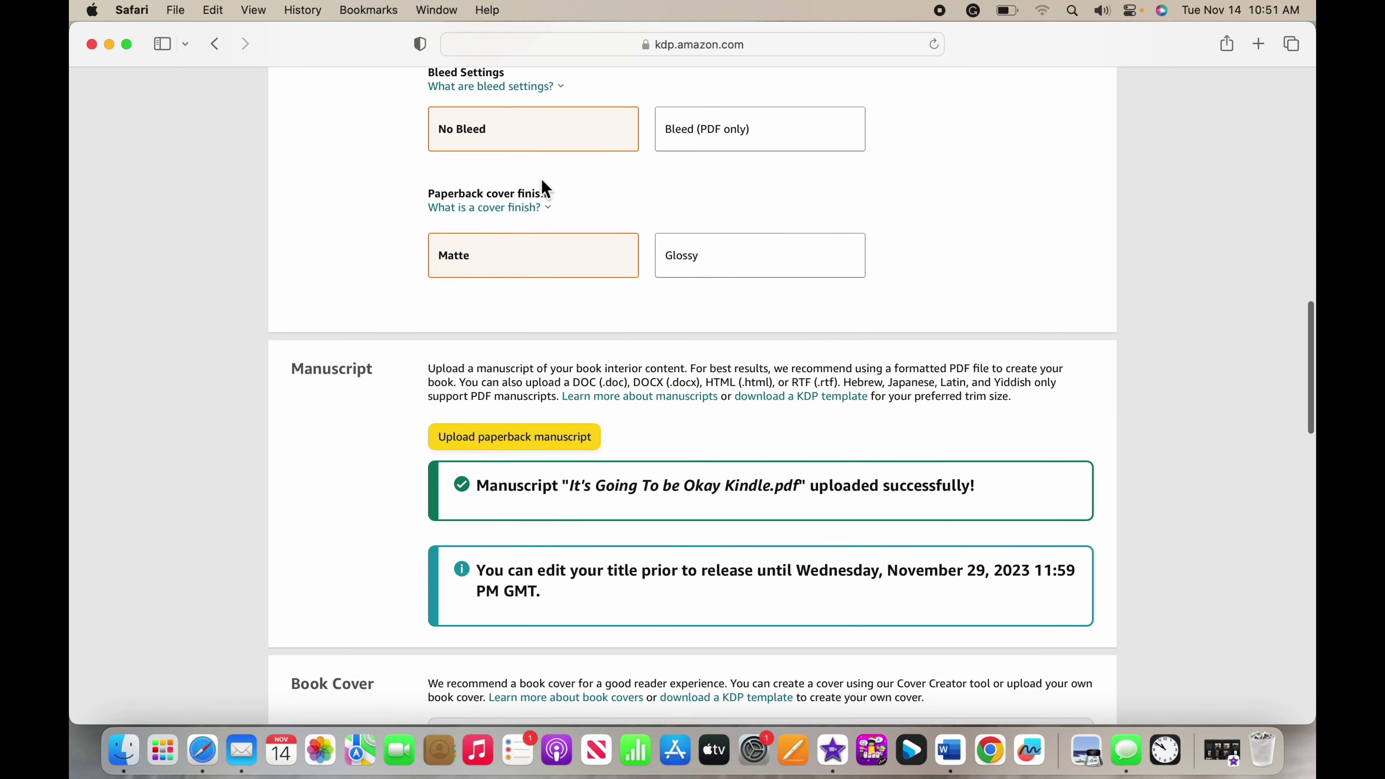
scroll(542, 181, "up", 2)
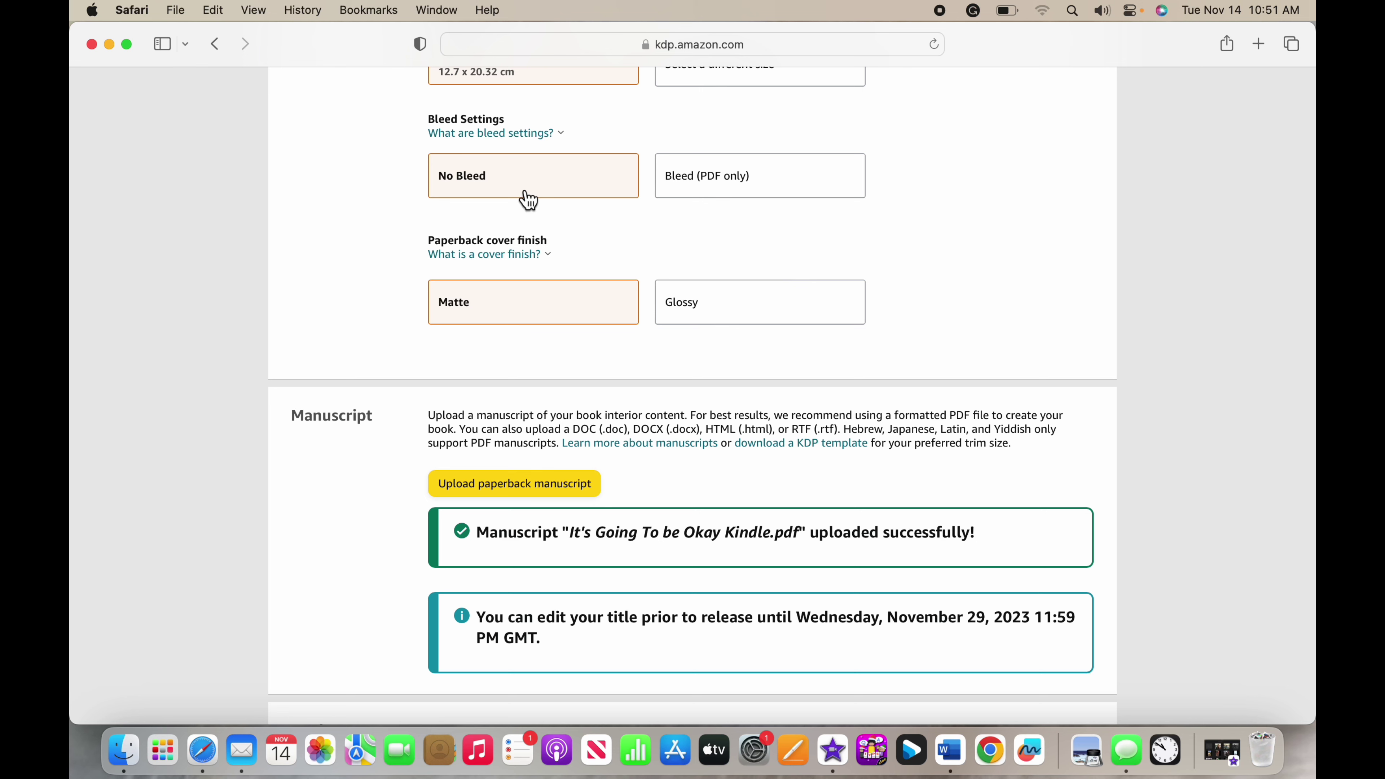
scroll(527, 198, "down", 2)
left_click(526, 191)
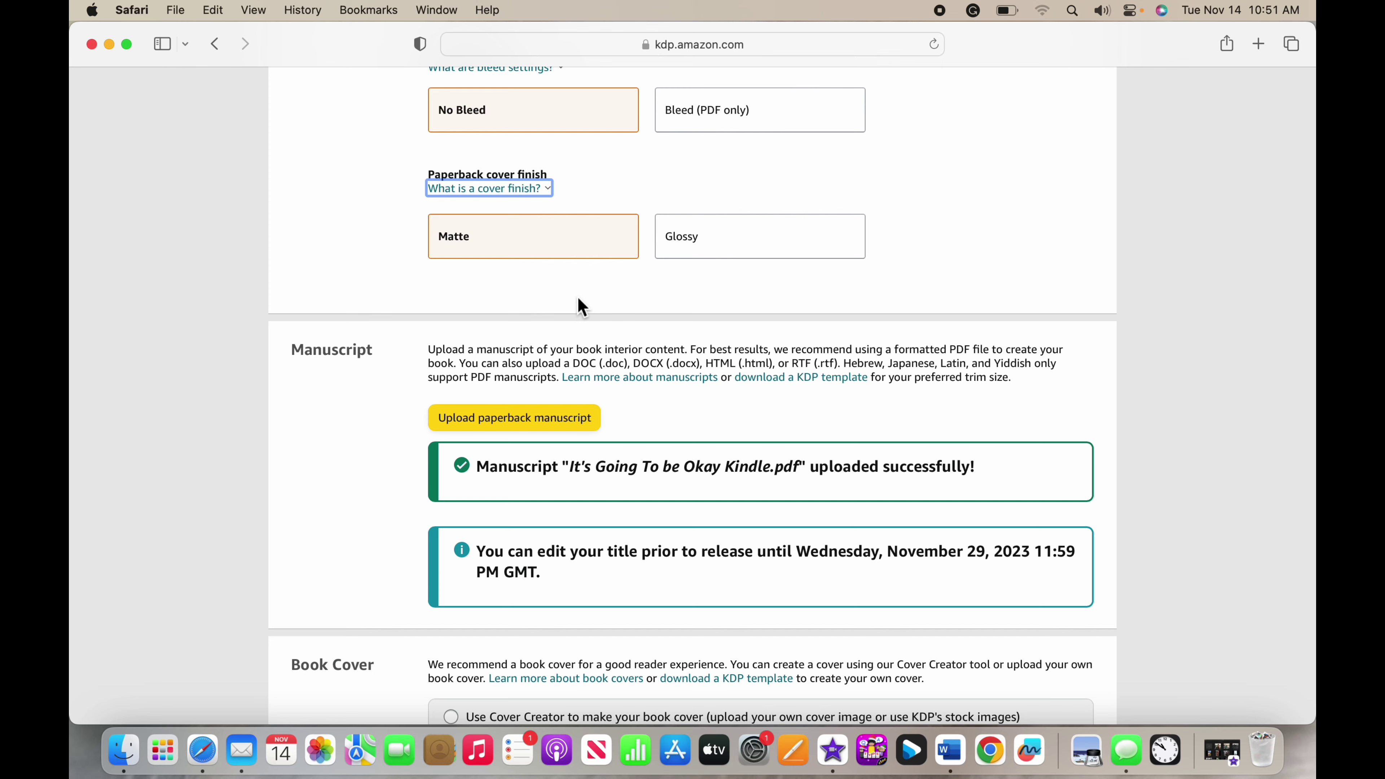
scroll(578, 307, "up", 15)
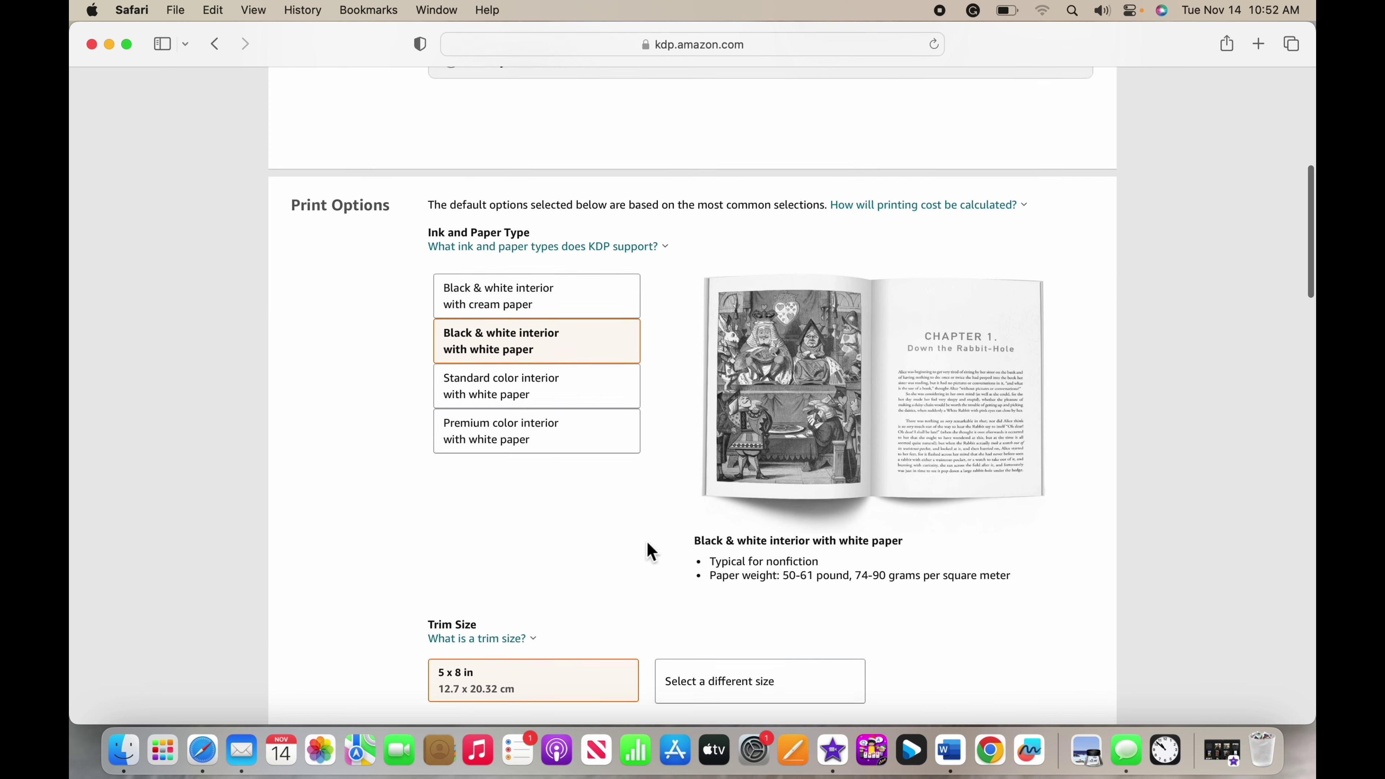
scroll(649, 552, "down", 10)
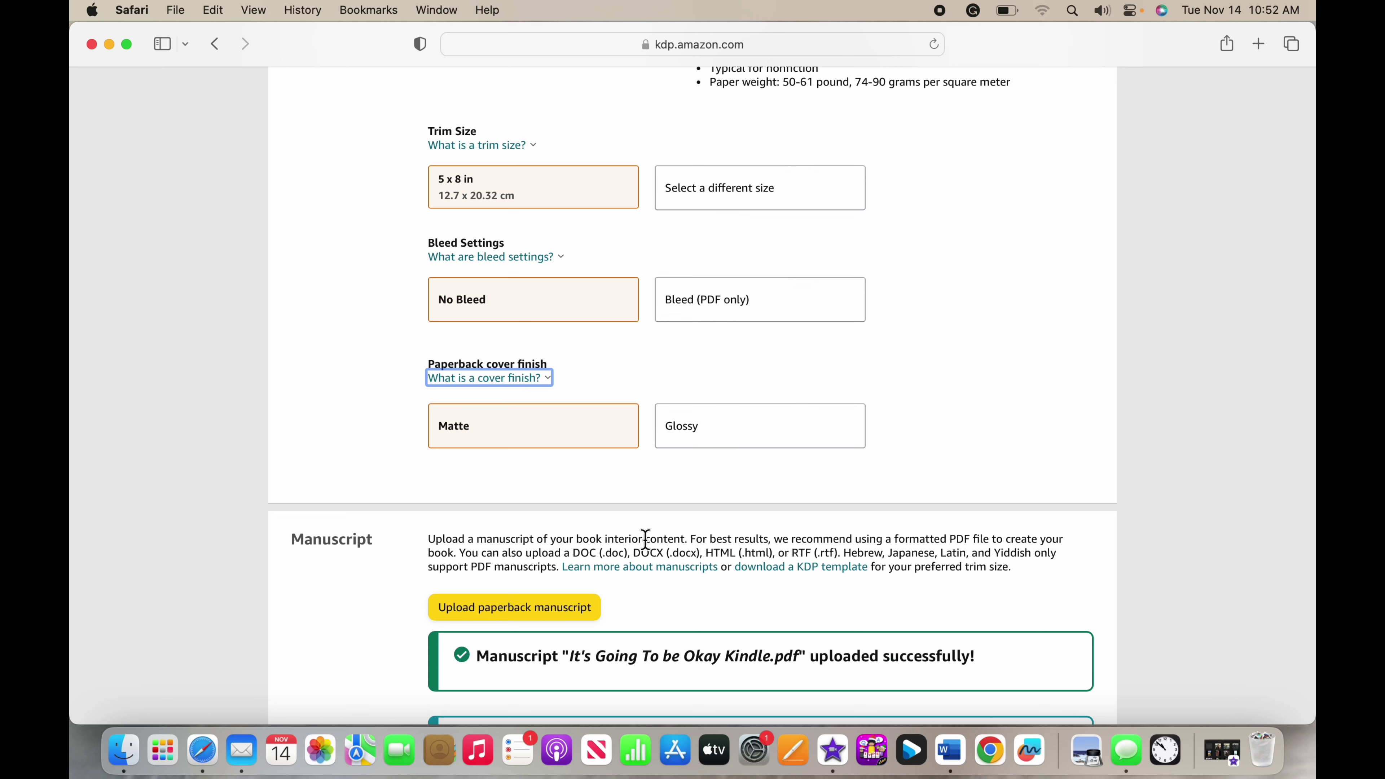
scroll(645, 539, "down", 3)
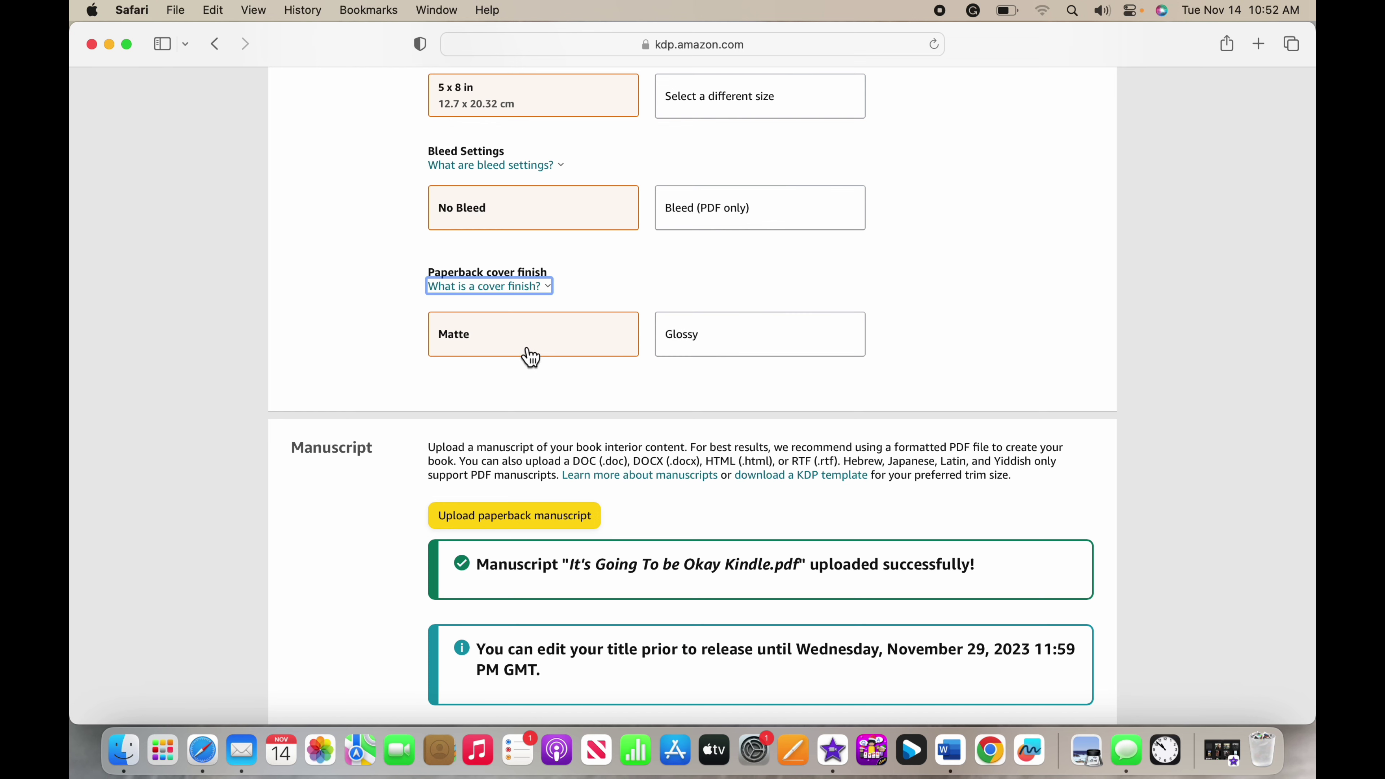
scroll(530, 357, "down", 10)
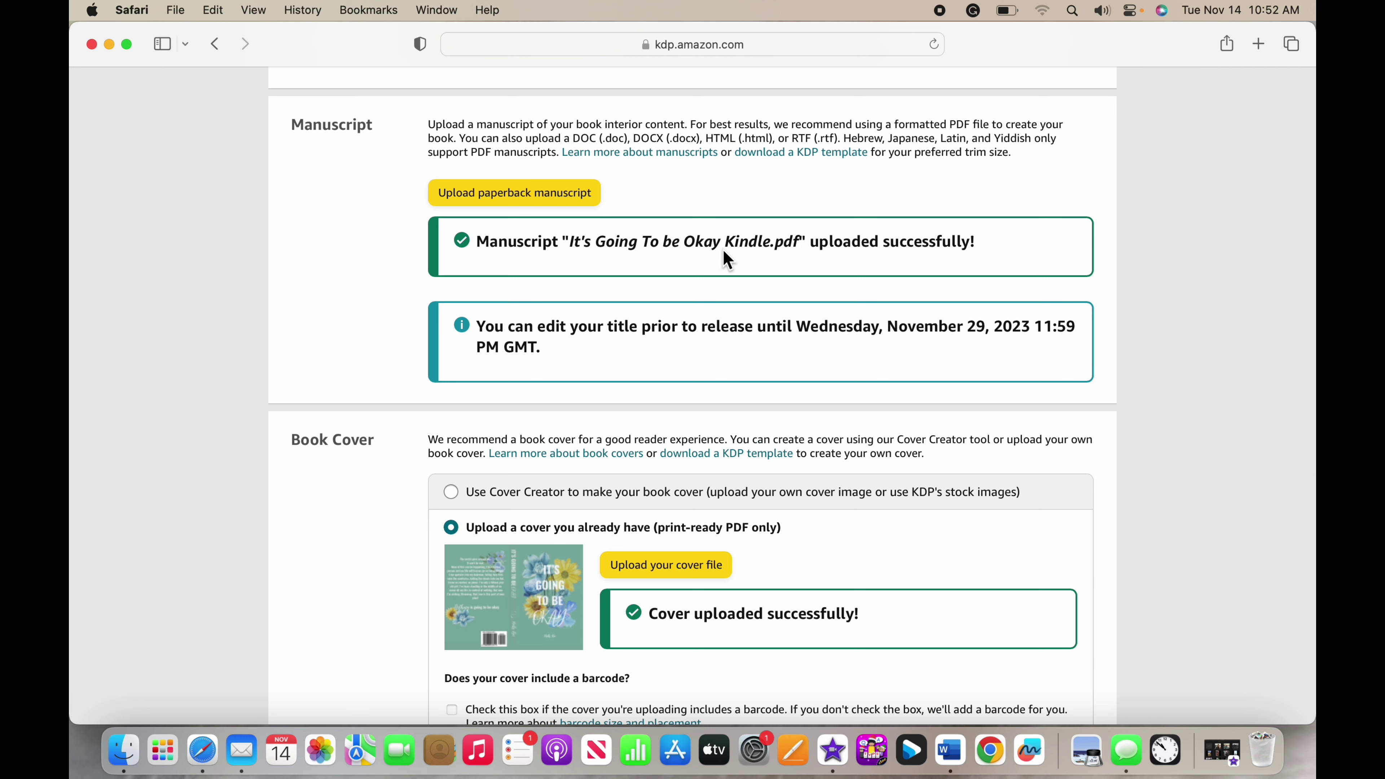
Step: In the manuscript file picker, select book_1.docx in the It's Going To be Okay folder and page through its preview
left_click(570, 198)
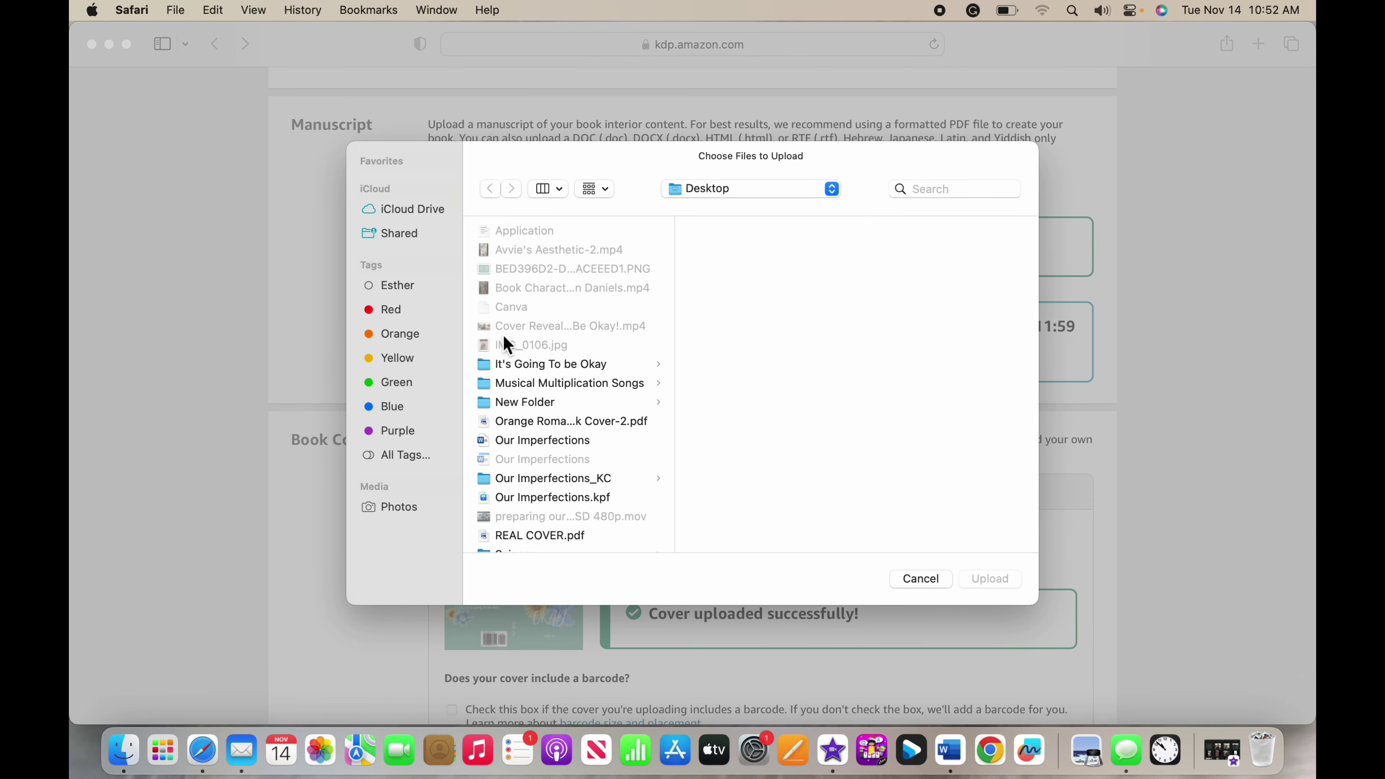
left_click(587, 362)
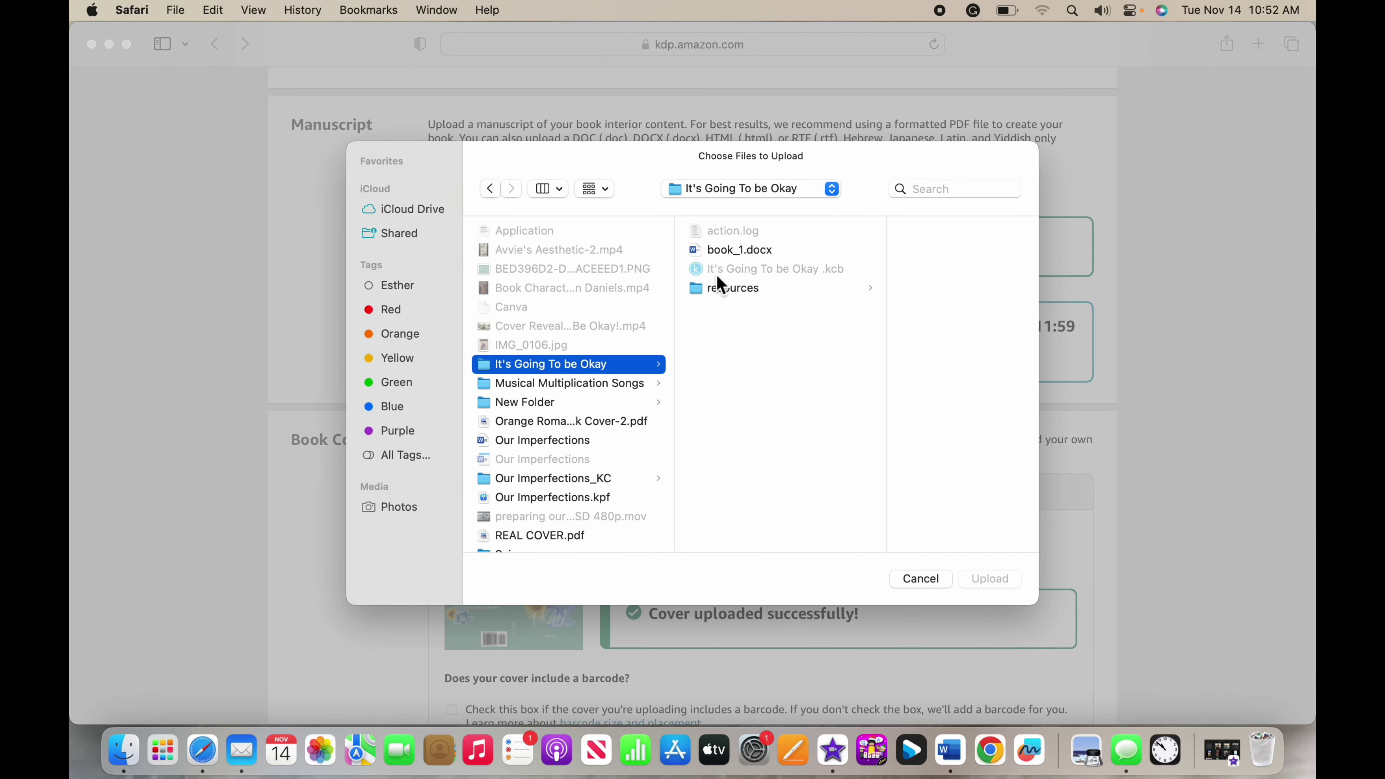
left_click(746, 251)
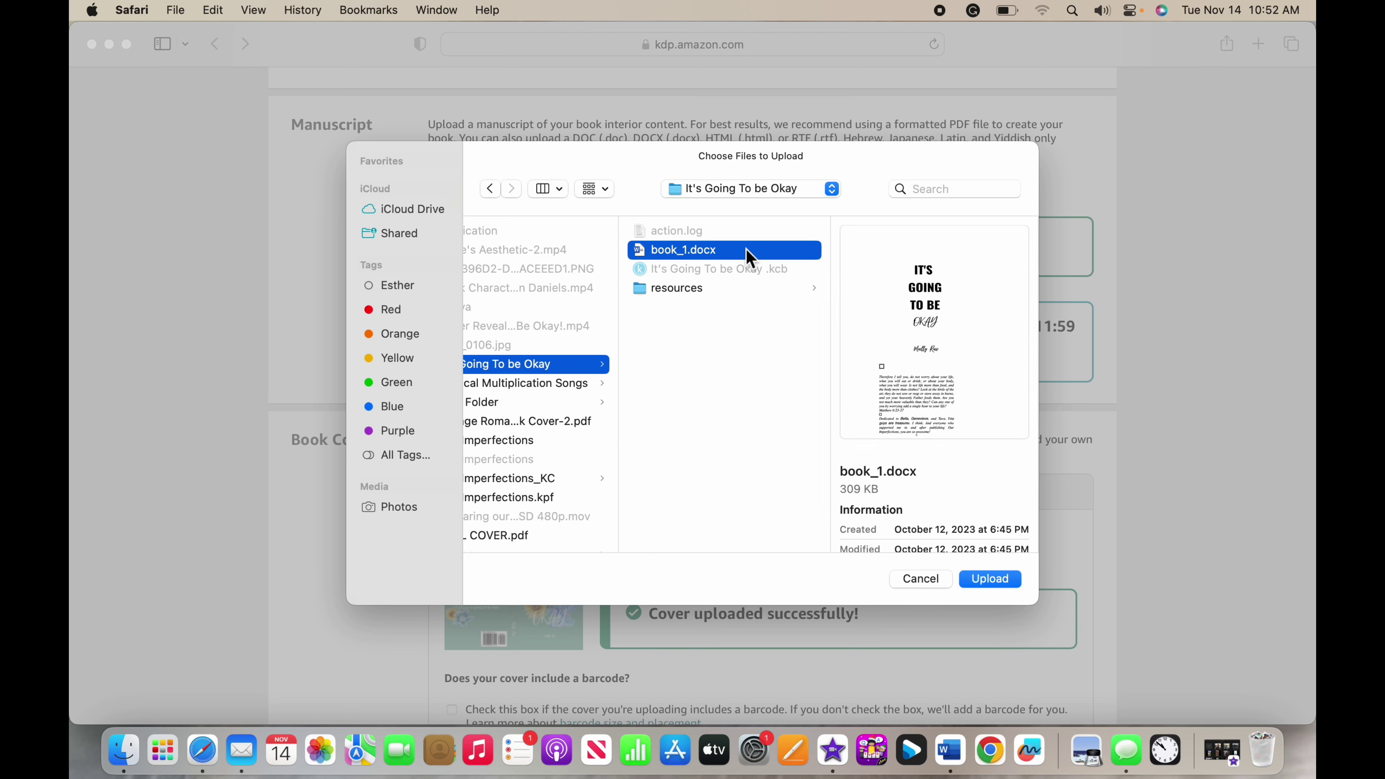
scroll(938, 311, "down", 3)
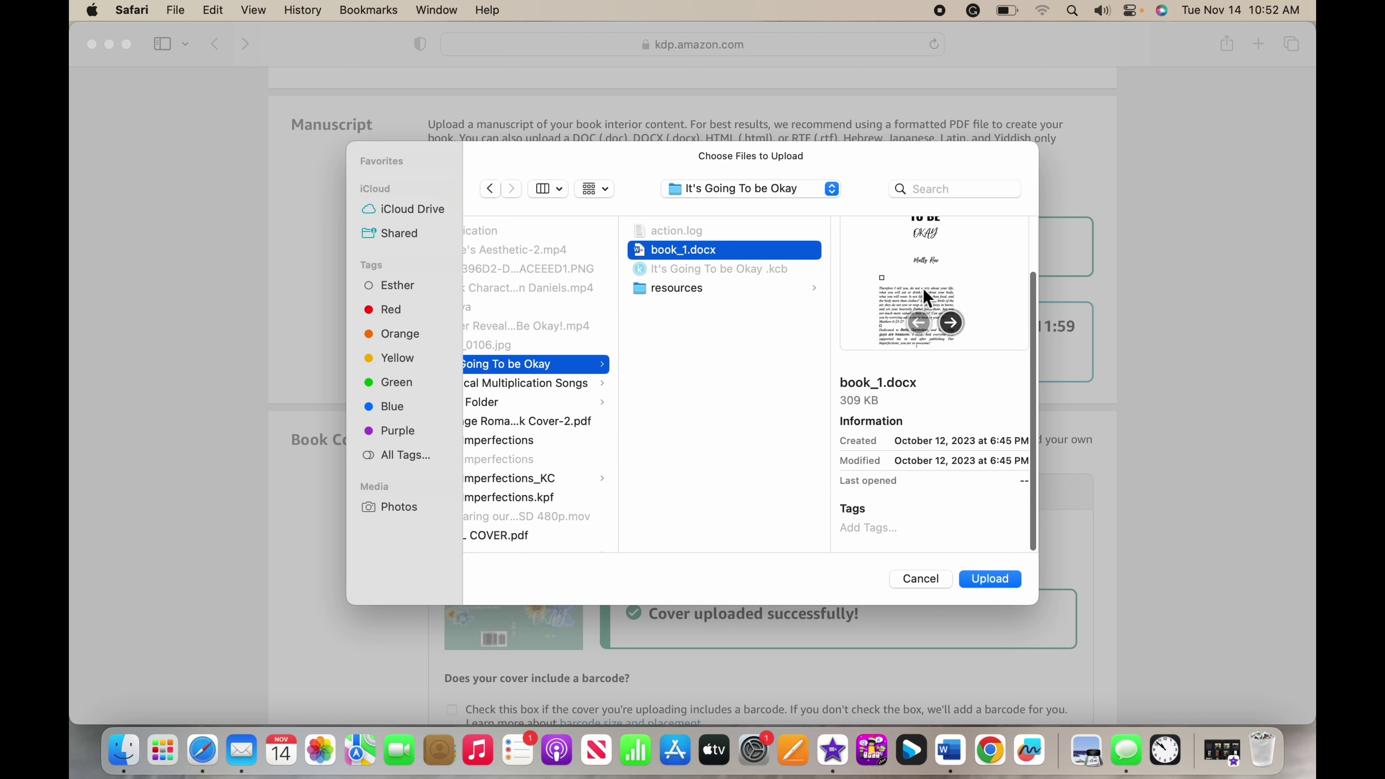
left_click(954, 322)
left_click(951, 323)
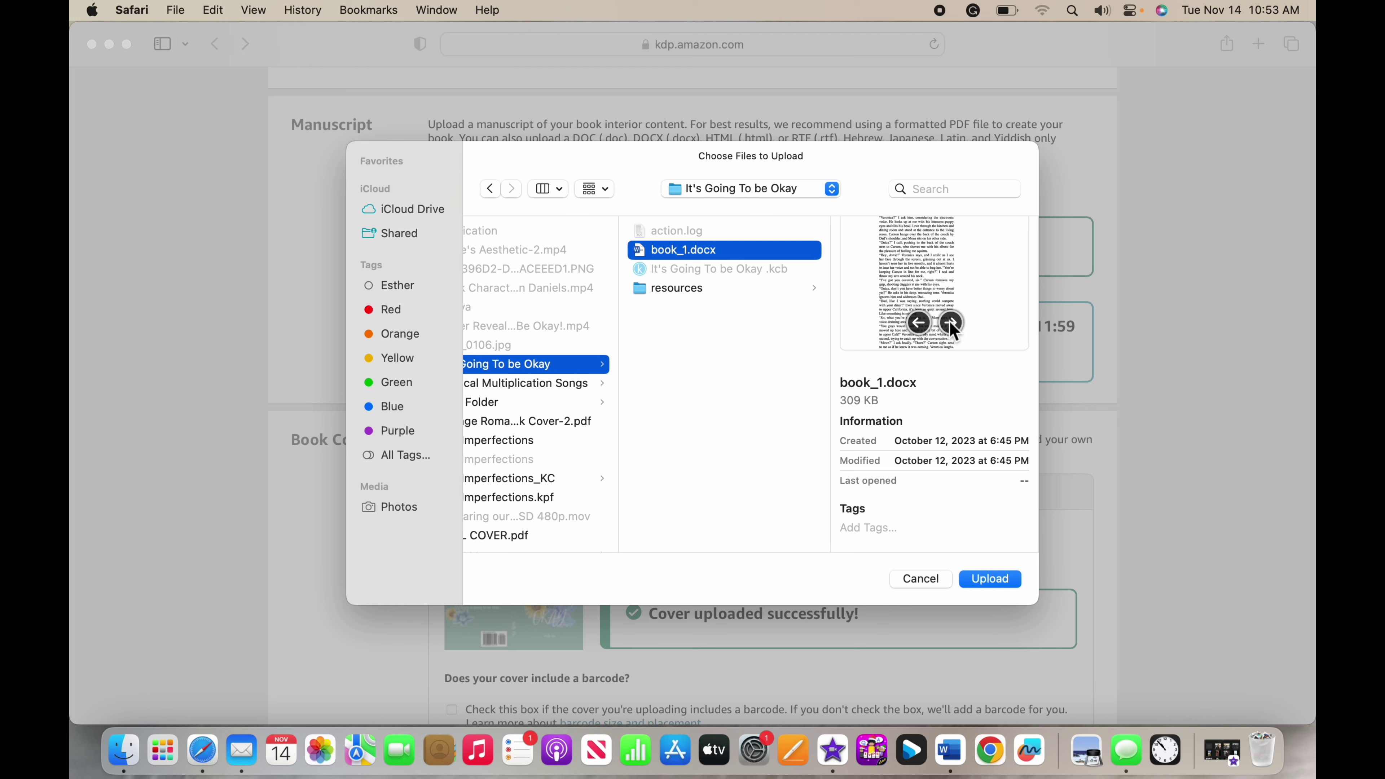
left_click(918, 326)
left_click(917, 326)
scroll(819, 404, "left", 2)
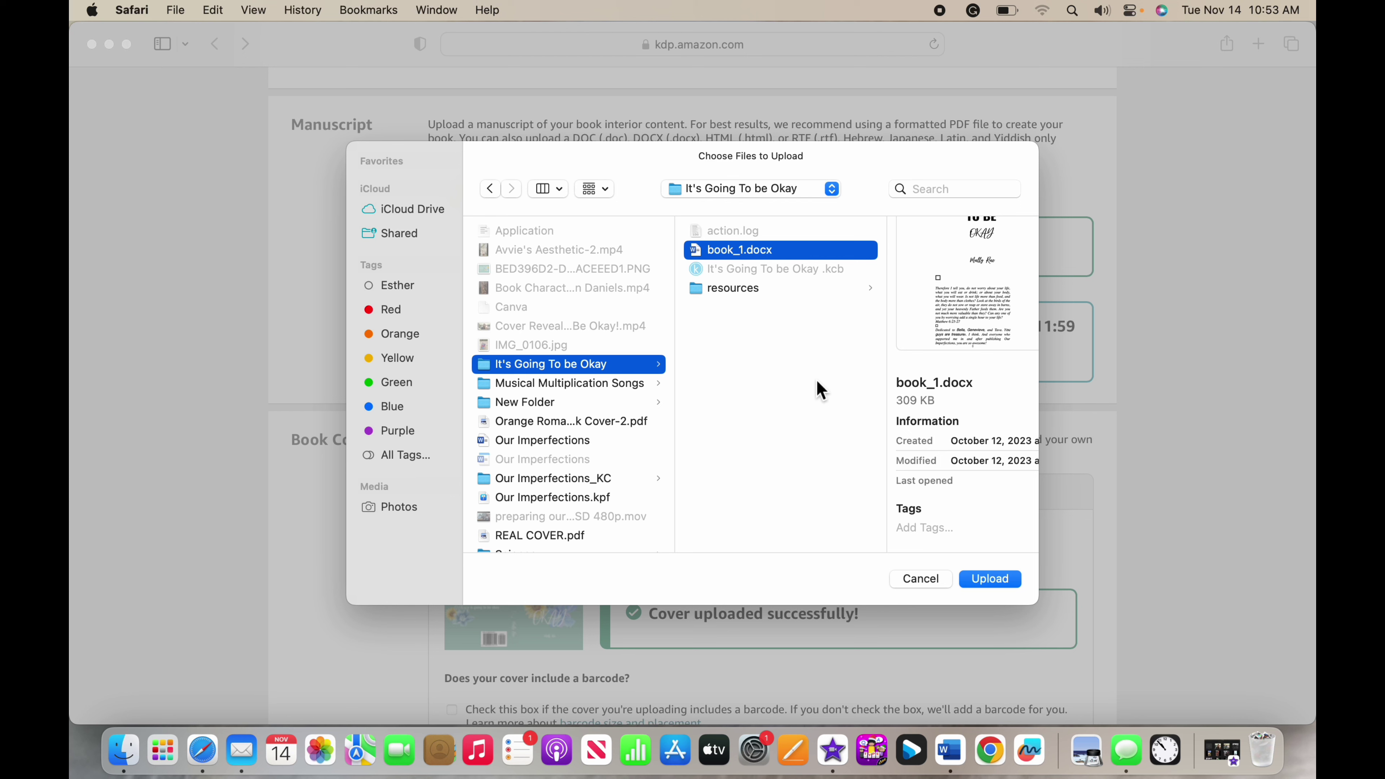
Step: Browse from the Desktop into the It's Going To be Okay folder and select book_1.docx again
left_click(830, 188)
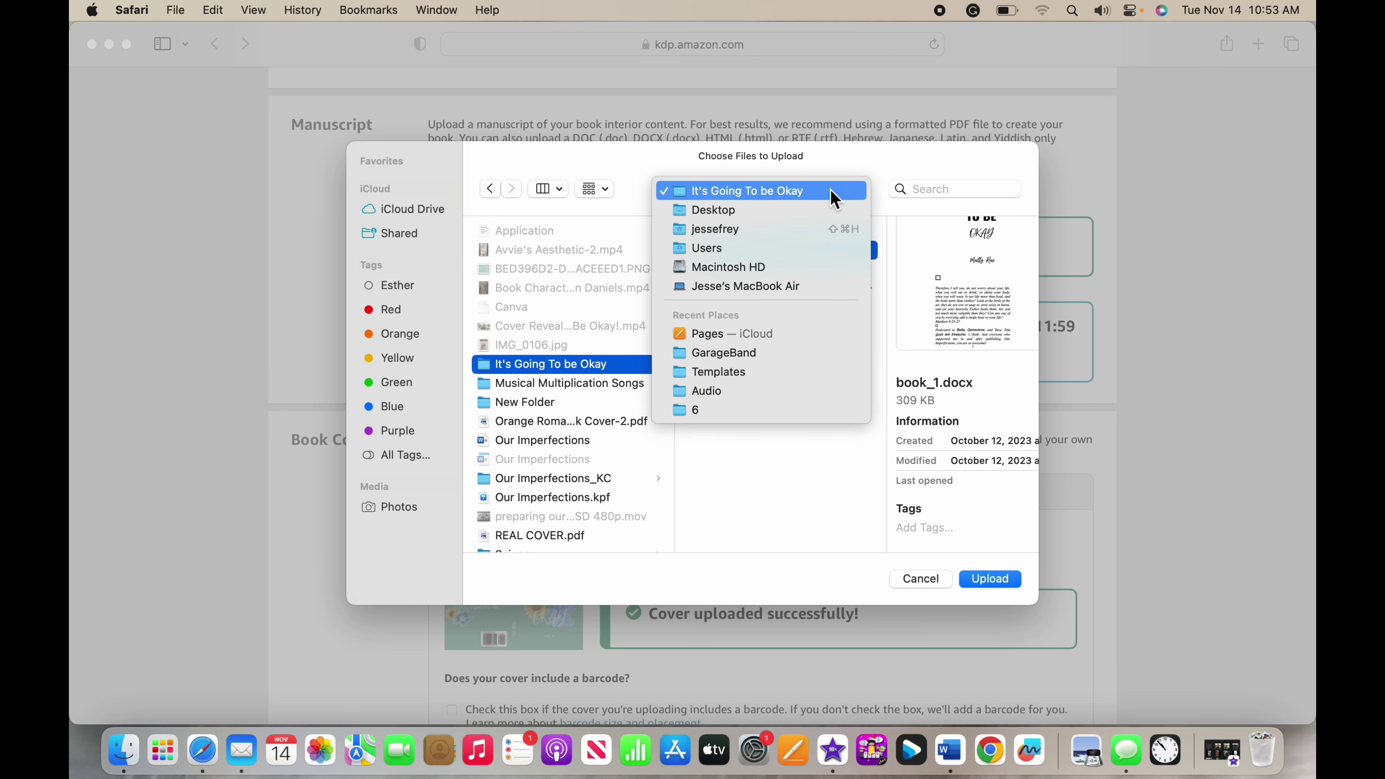
left_click(814, 216)
left_click(563, 369)
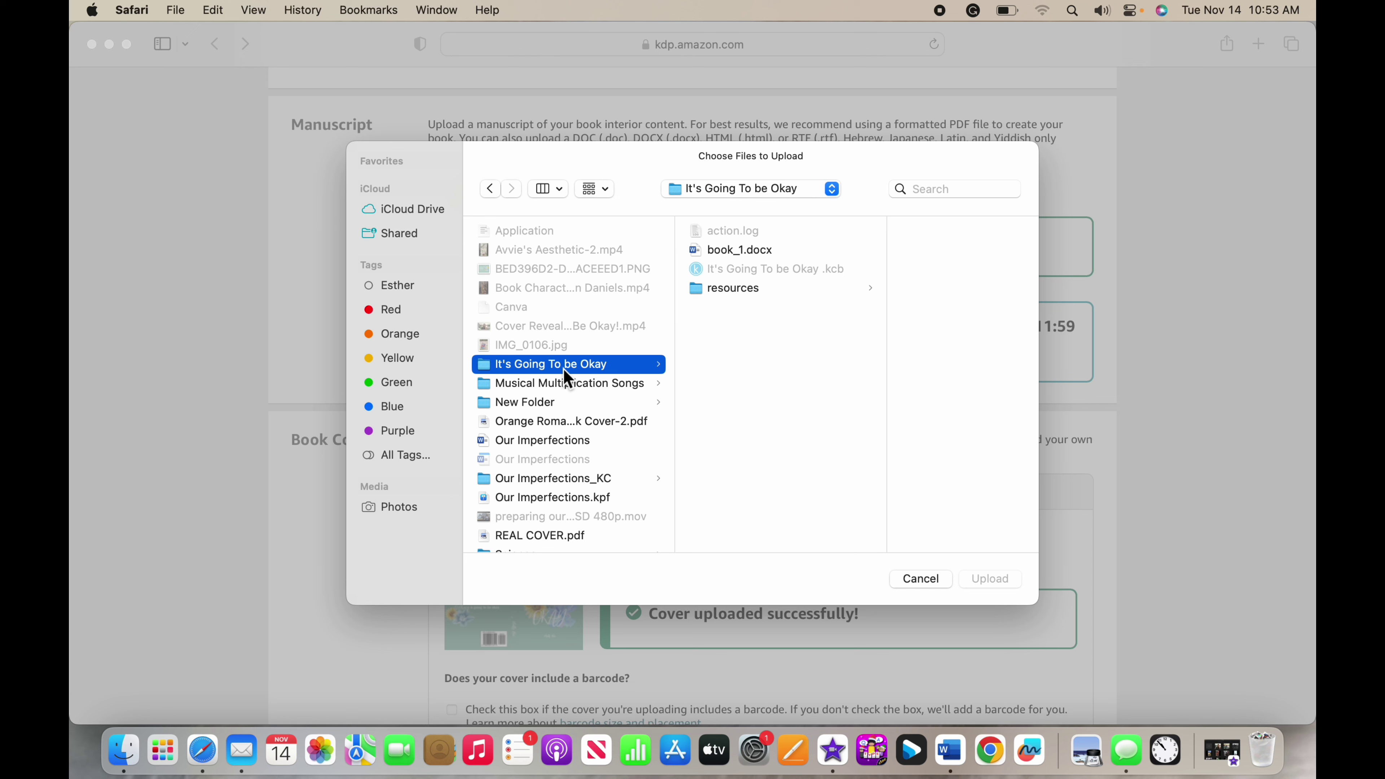
left_click(750, 250)
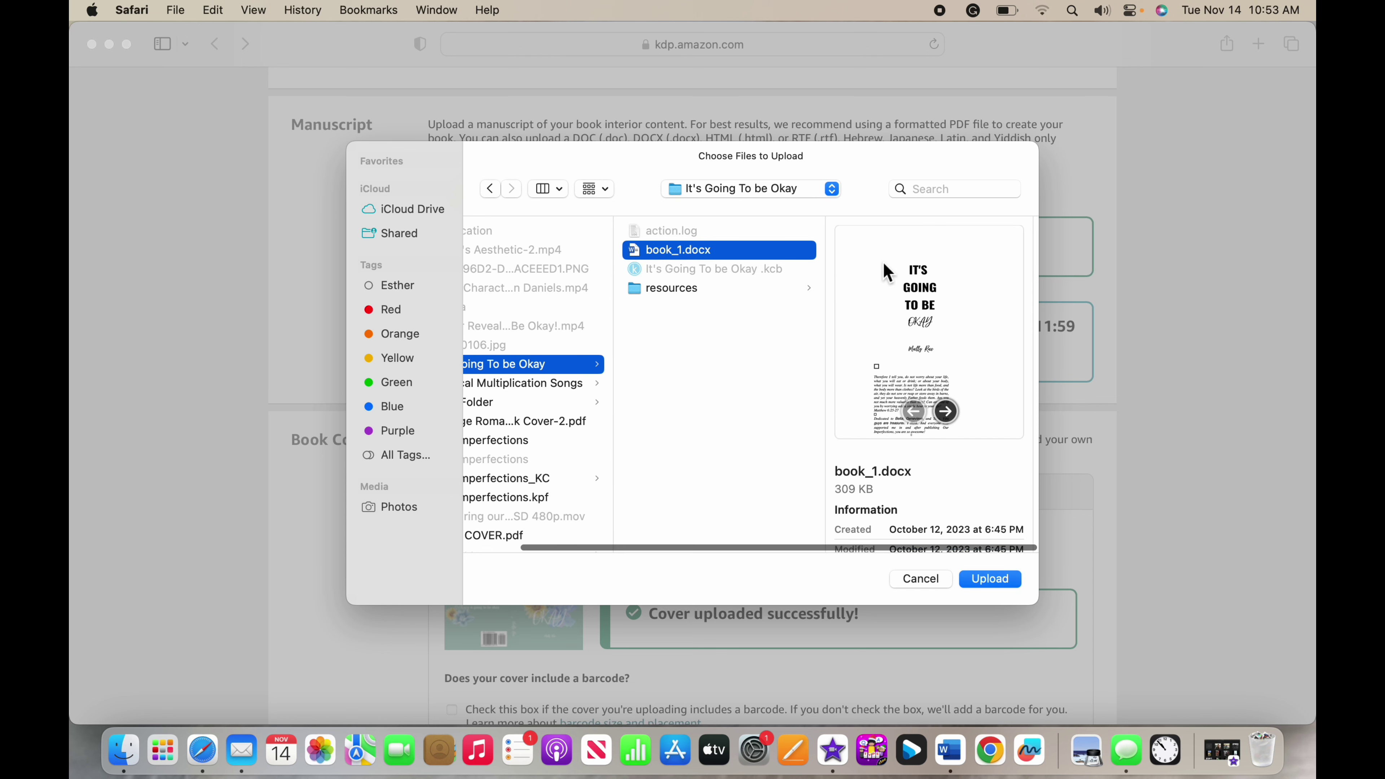
scroll(883, 262, "left", 3)
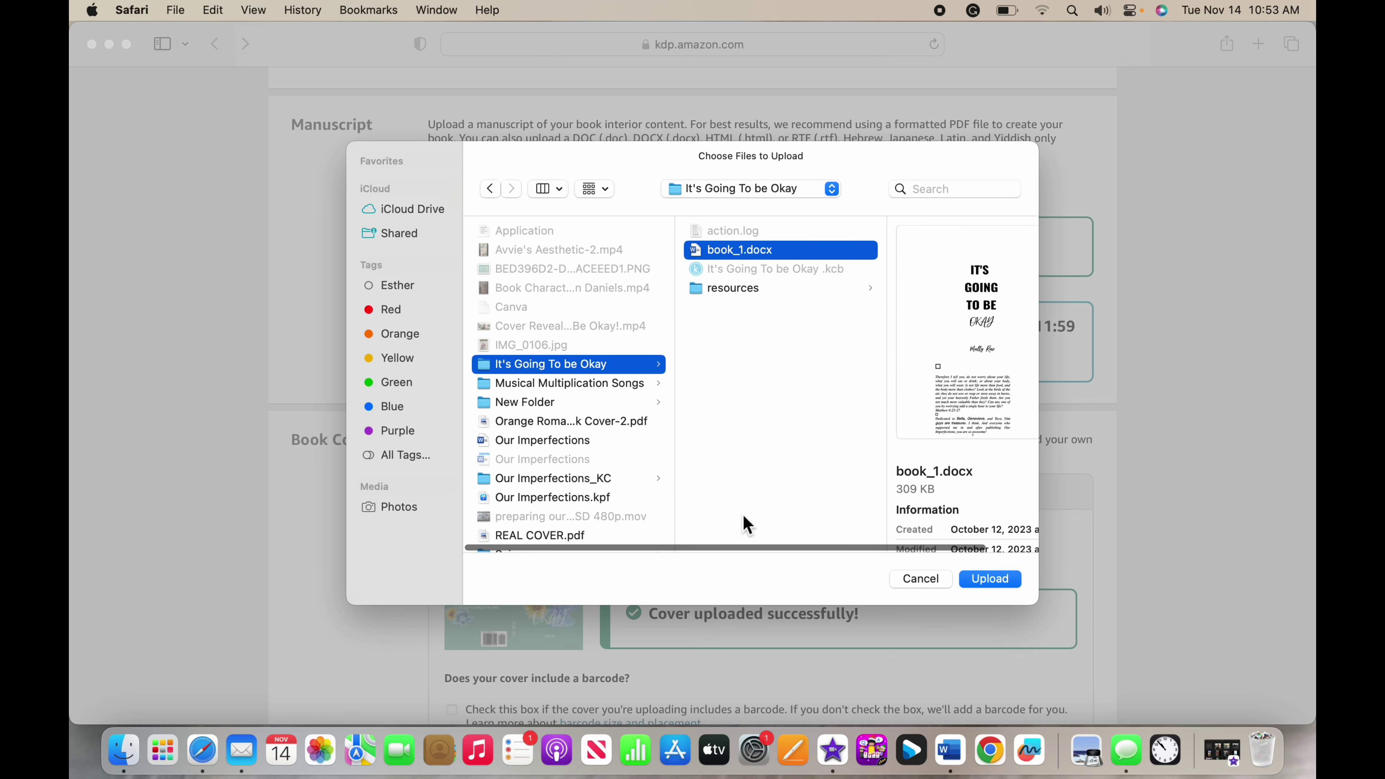
left_click(931, 585)
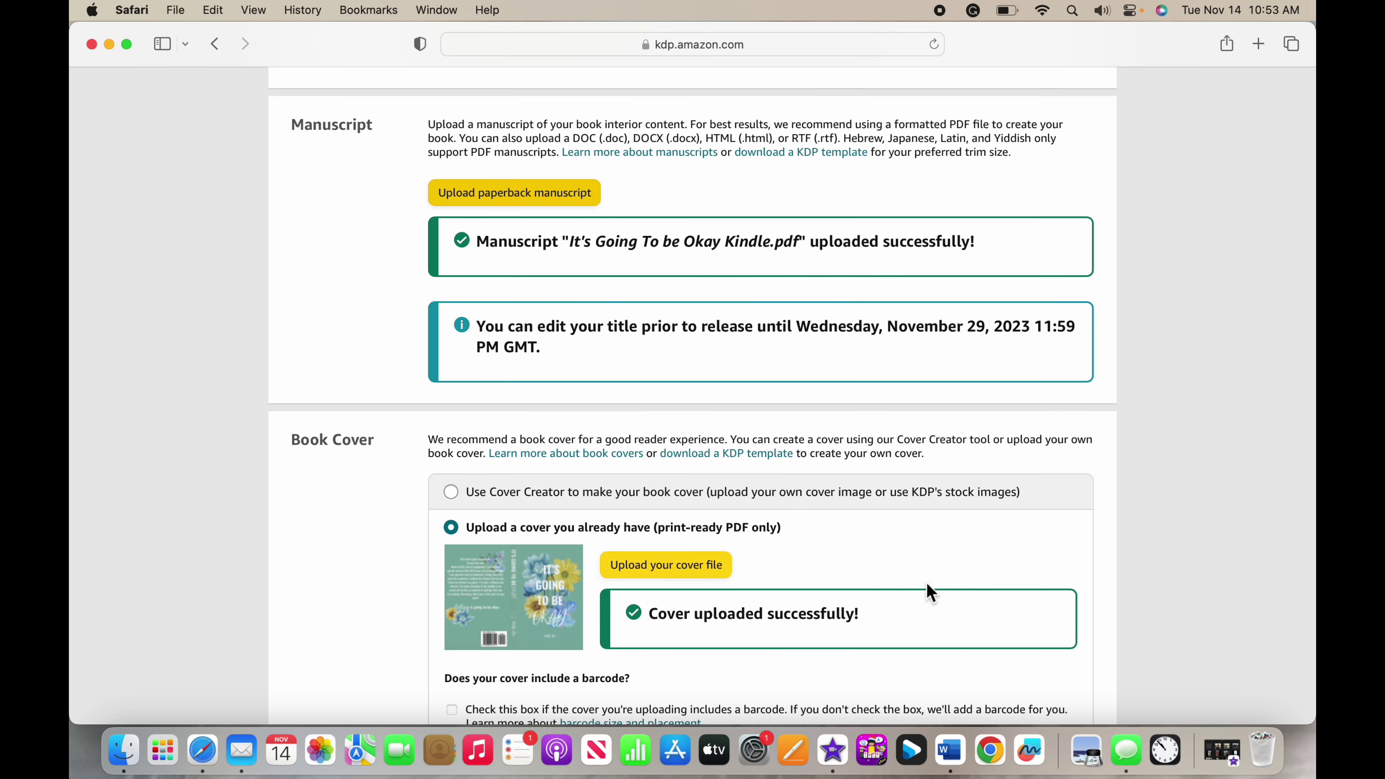
scroll(897, 392, "down", 3)
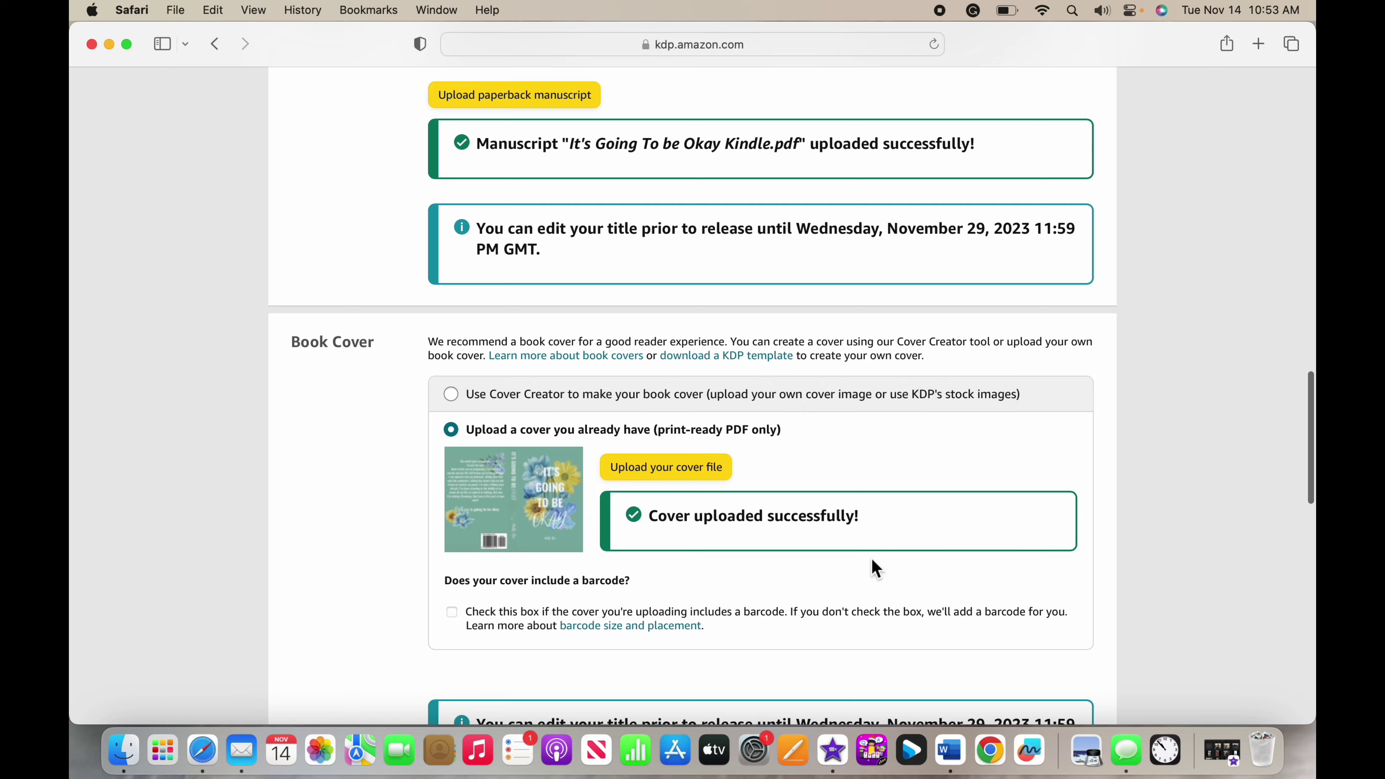
scroll(879, 530, "down", 2)
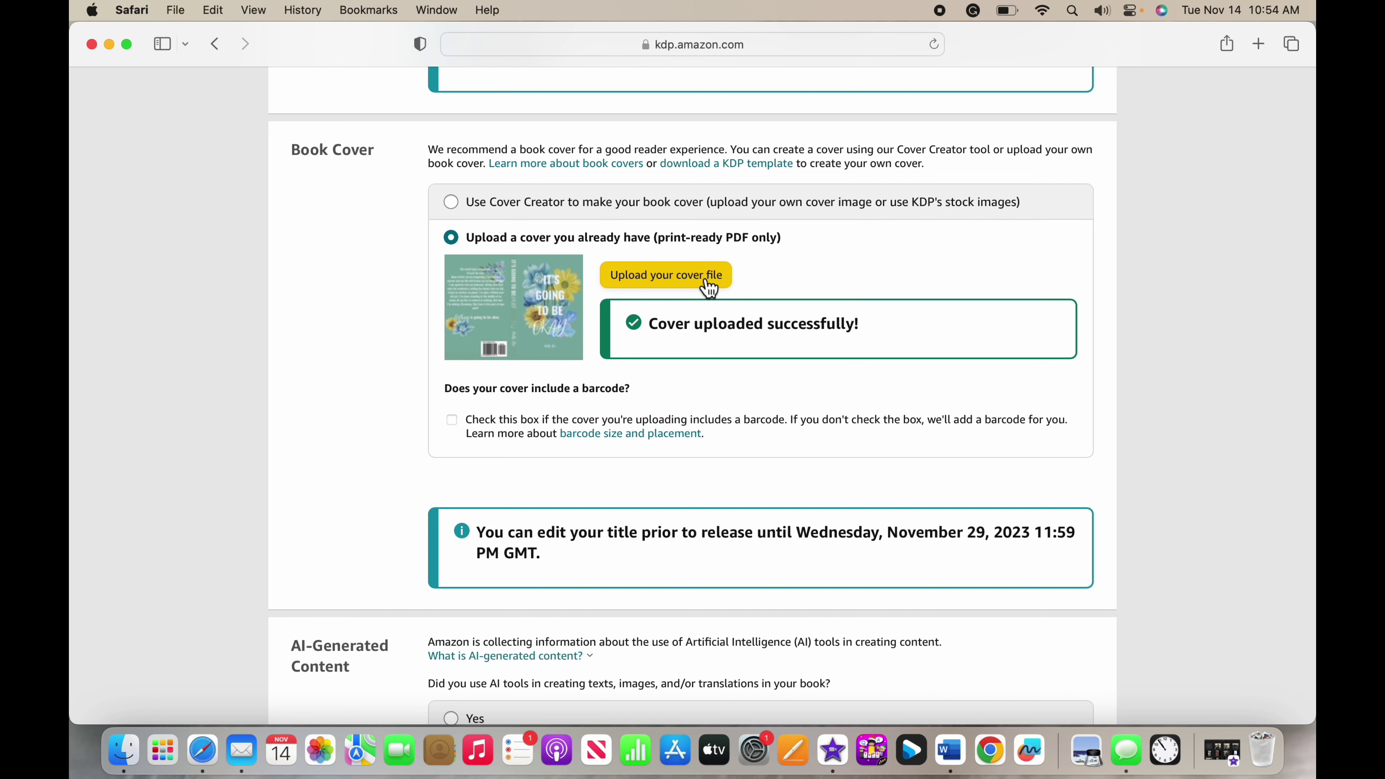
left_click(708, 282)
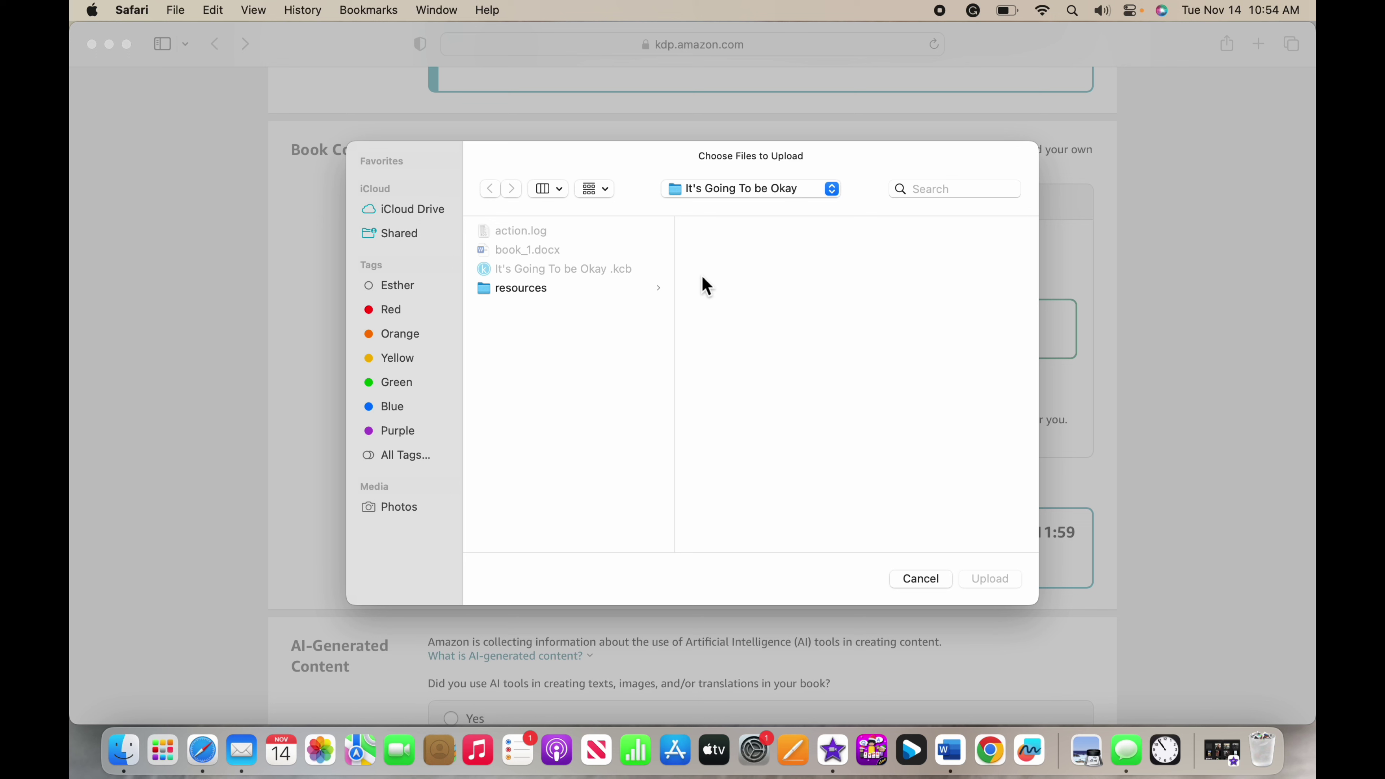
left_click(831, 188)
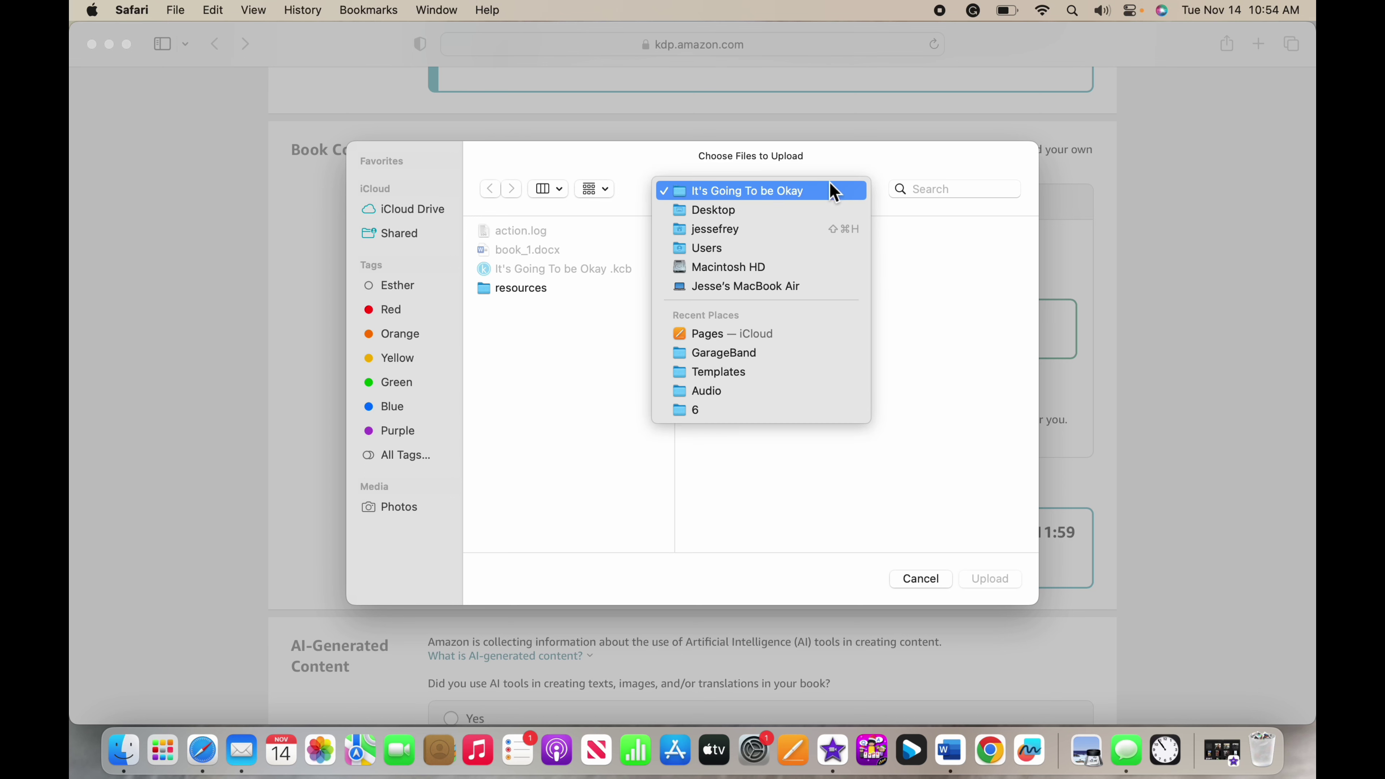
left_click(786, 212)
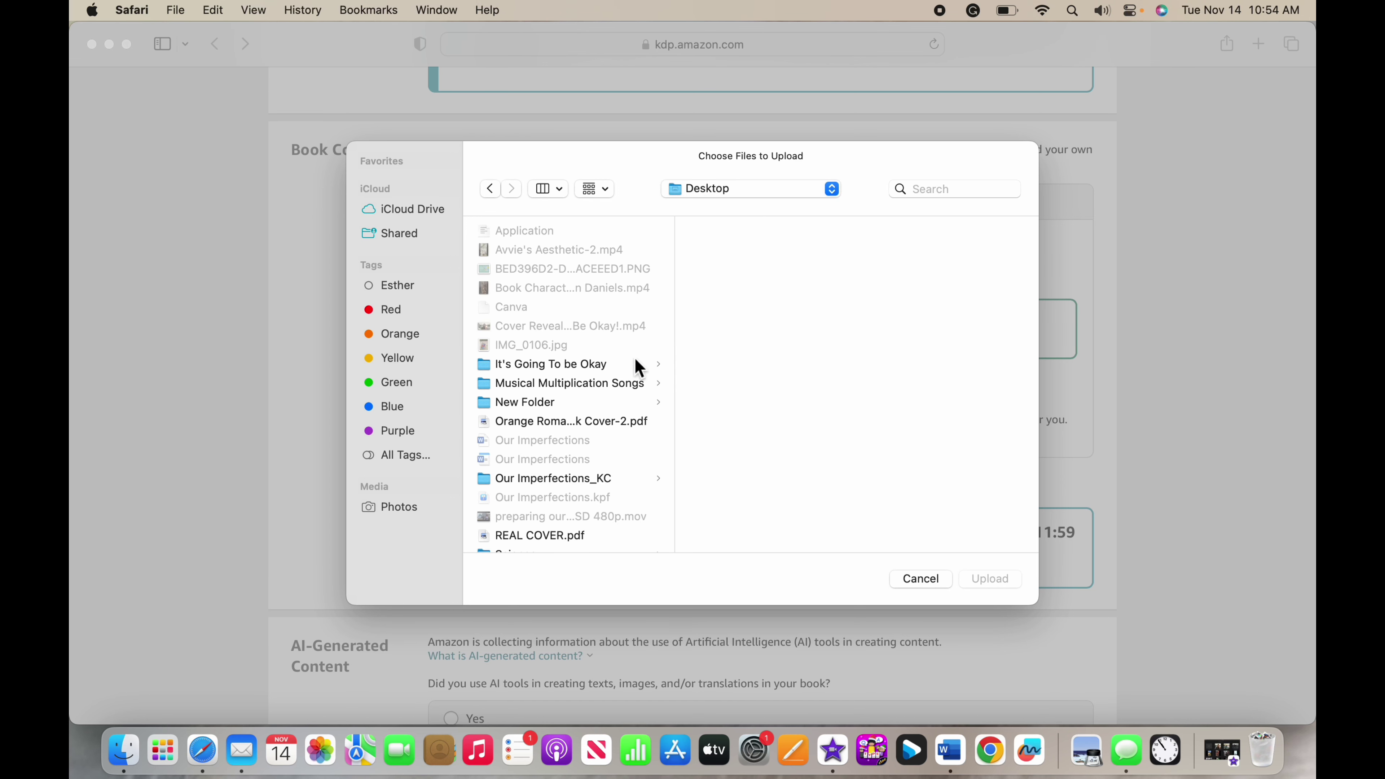
scroll(576, 488, "down", 3)
left_click(564, 460)
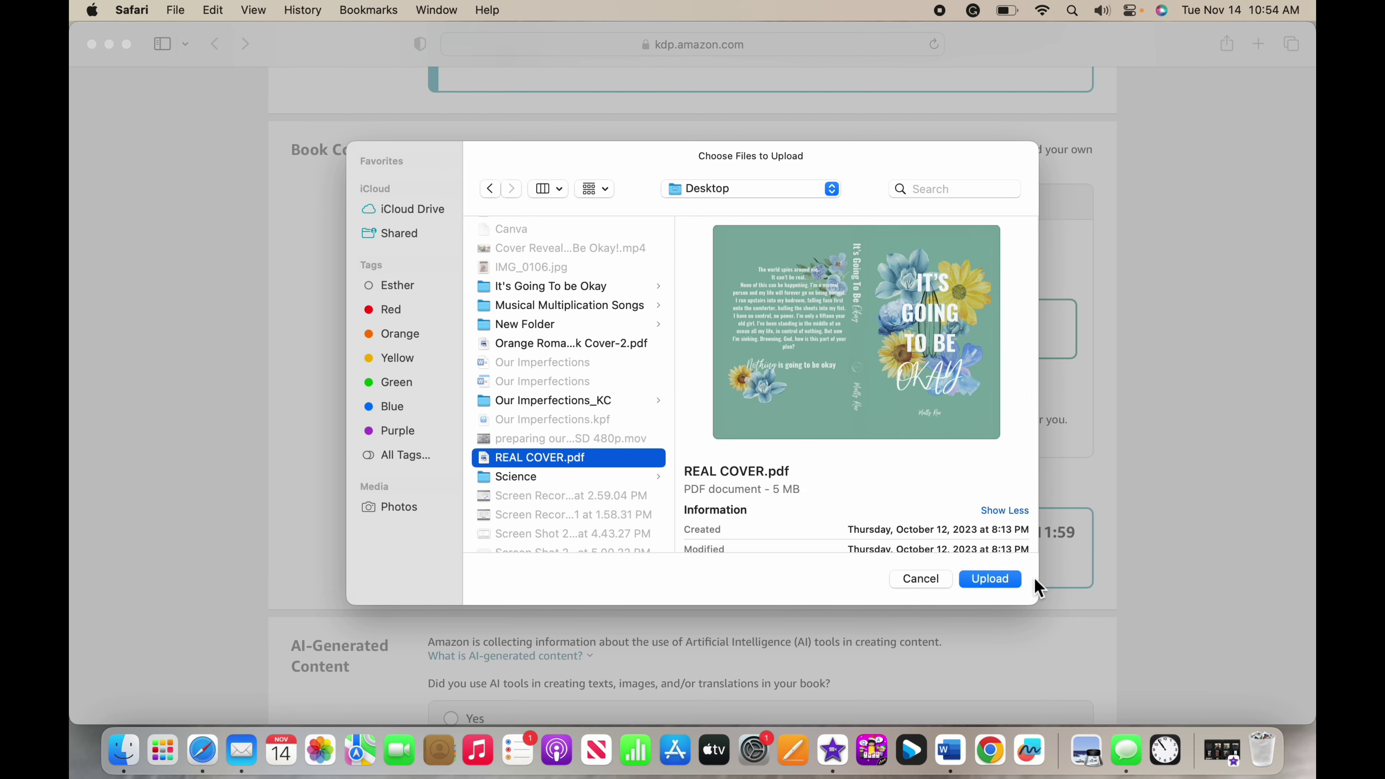
left_click(935, 581)
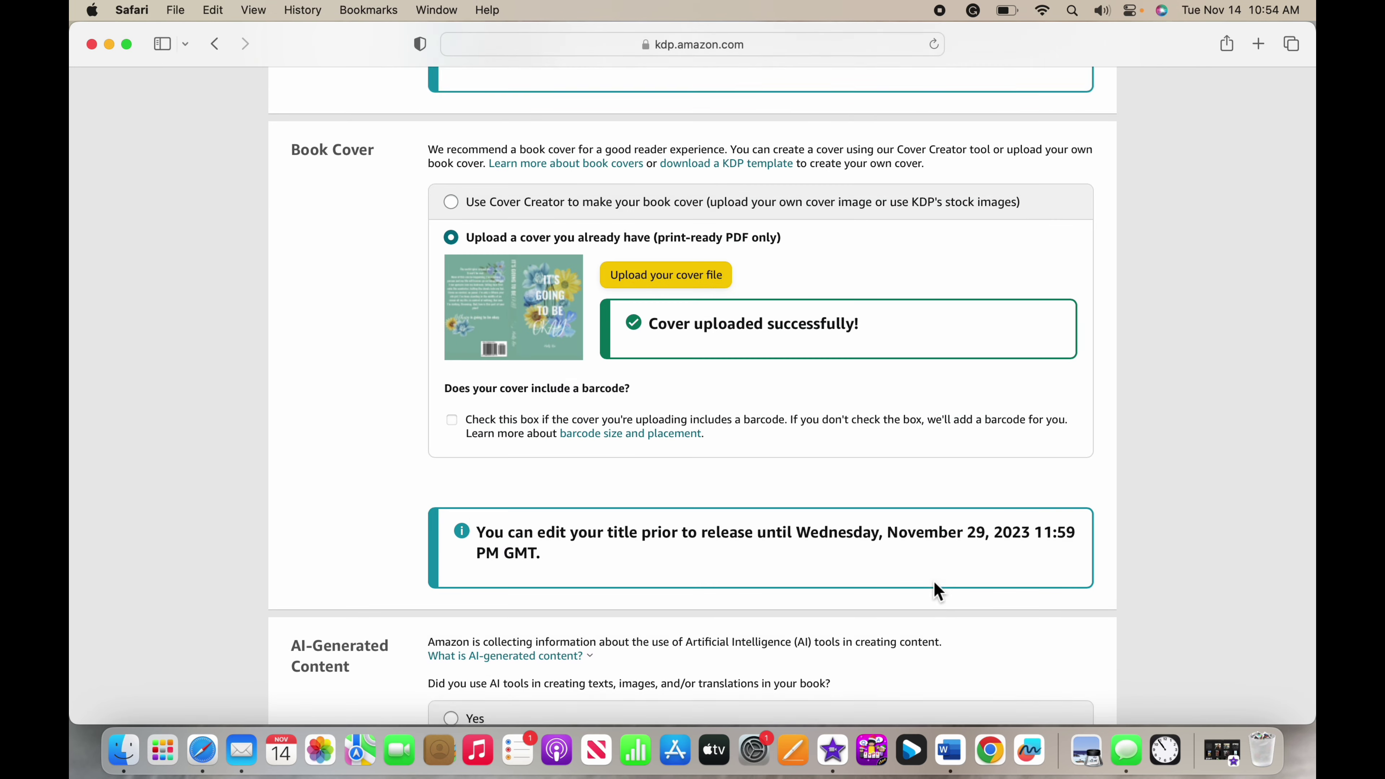
scroll(934, 582, "down", 5)
scroll(935, 581, "down", 2)
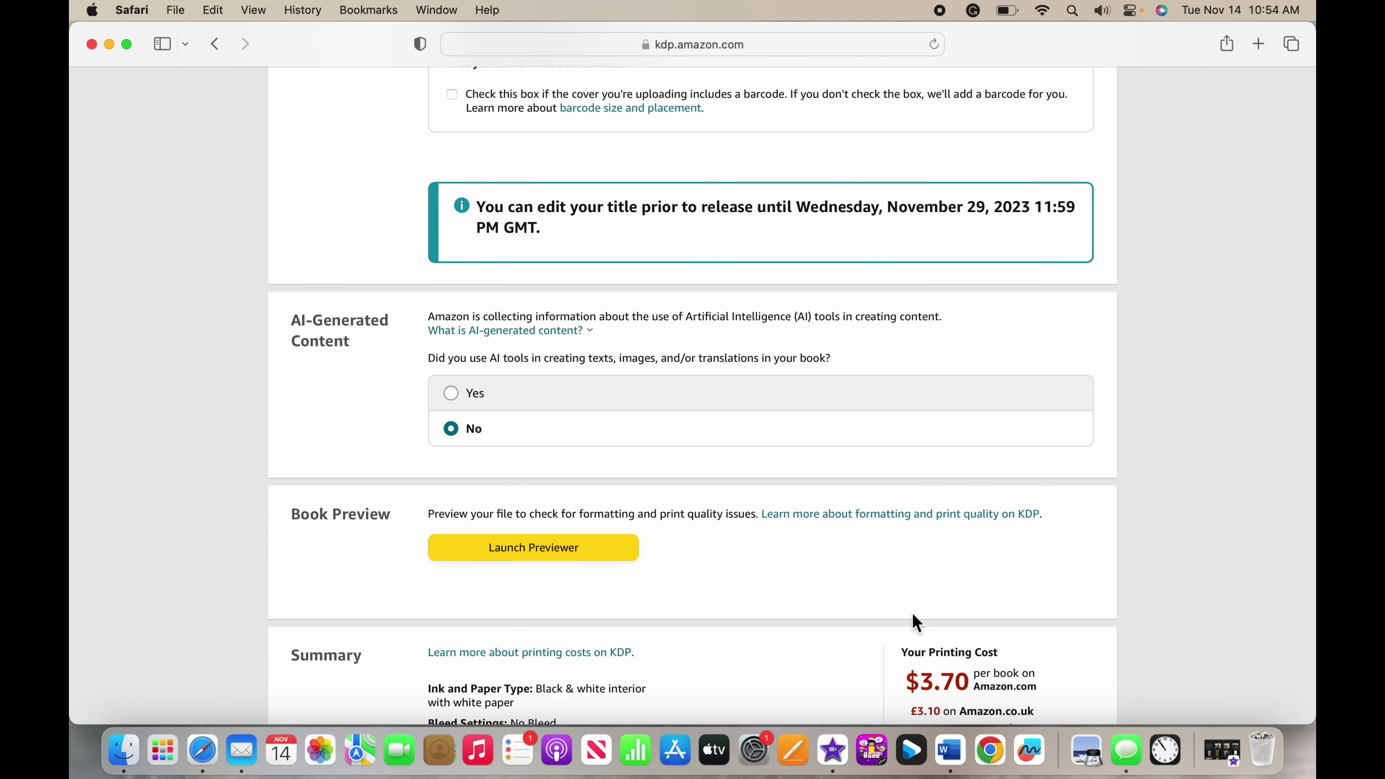
scroll(900, 526, "up", 15)
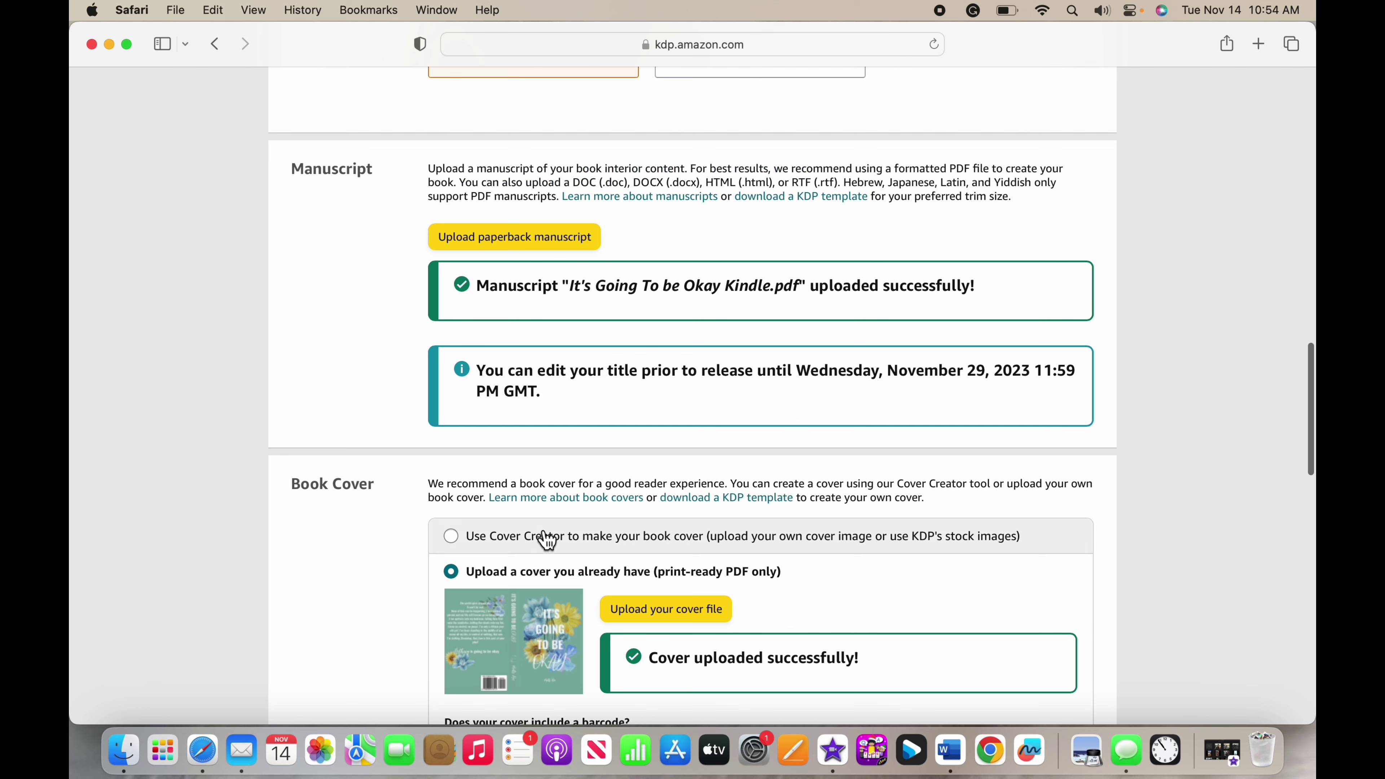
scroll(592, 527, "down", 8)
scroll(594, 528, "down", 1)
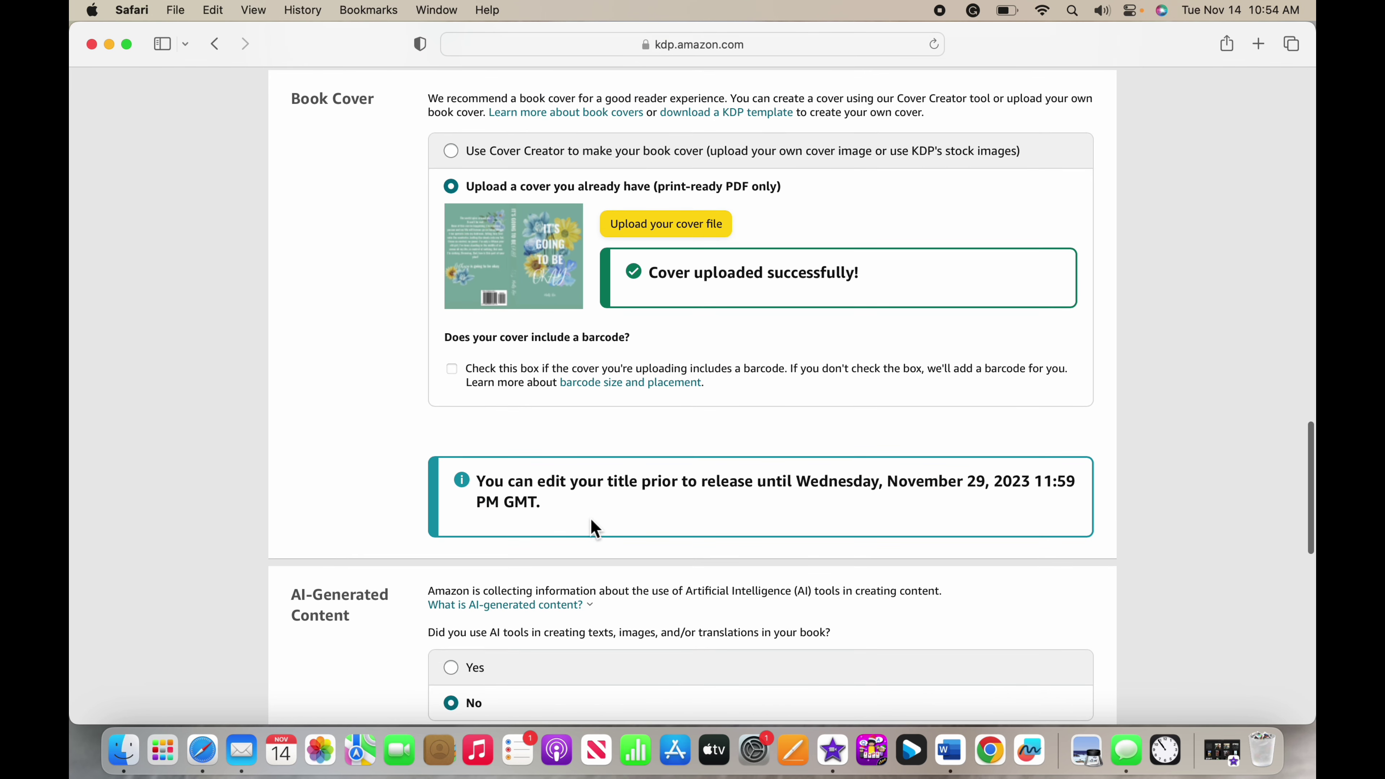
scroll(621, 500, "down", 6)
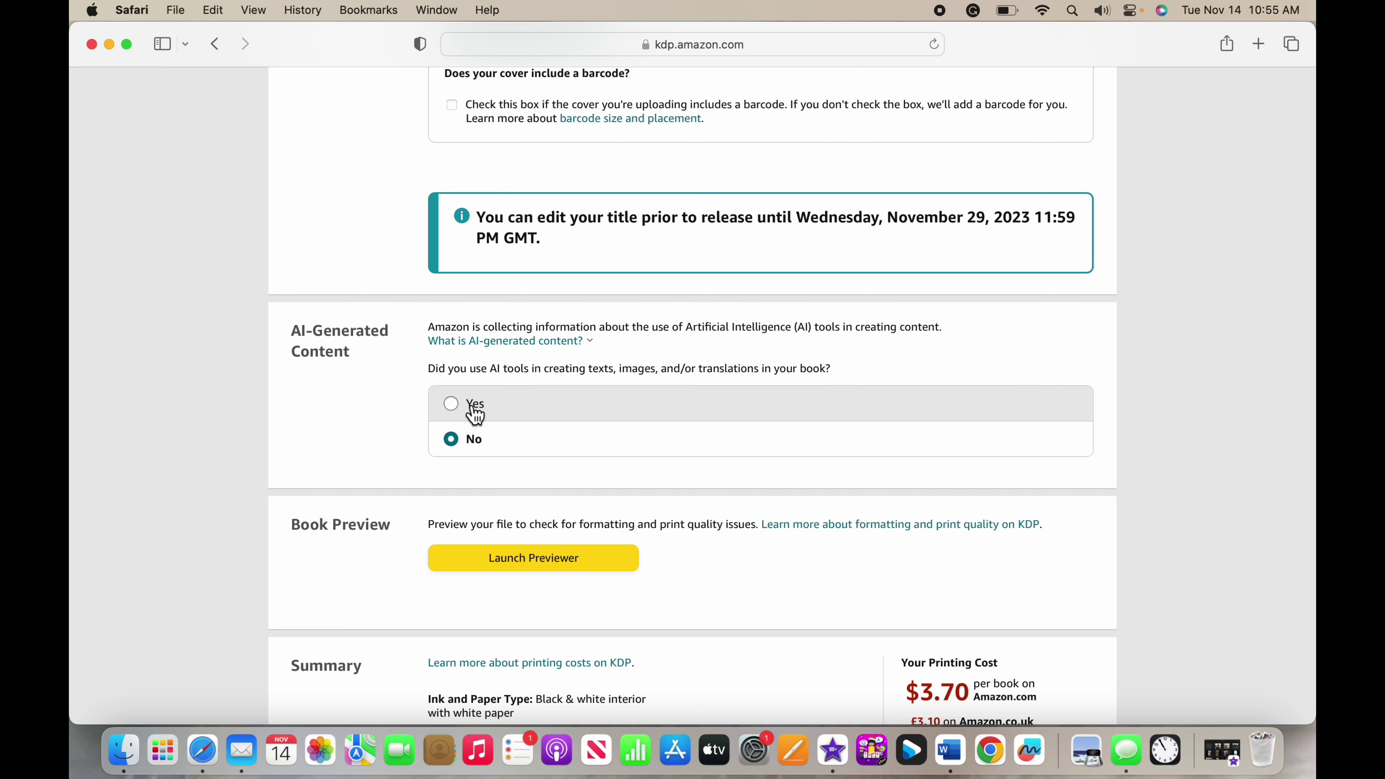
scroll(521, 458, "down", 5)
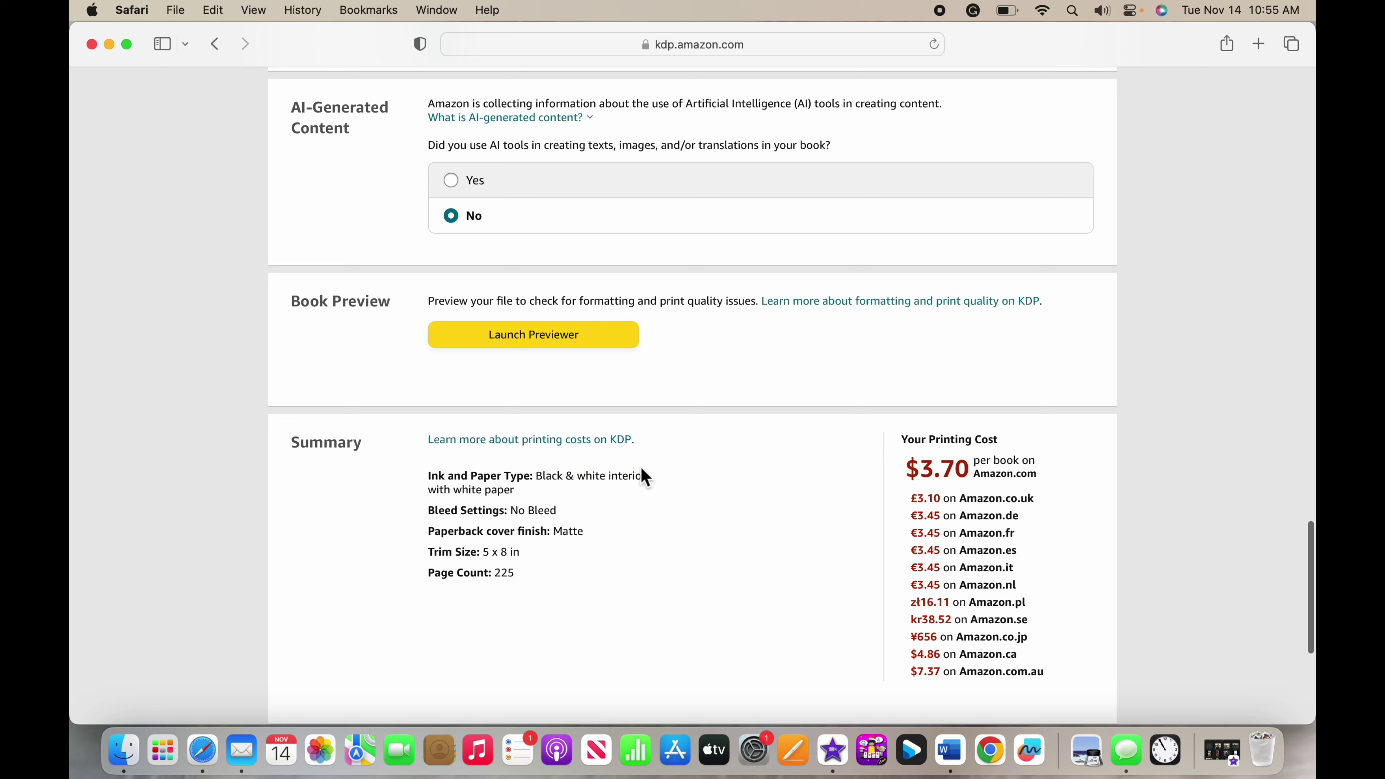
scroll(562, 341, "down", 1)
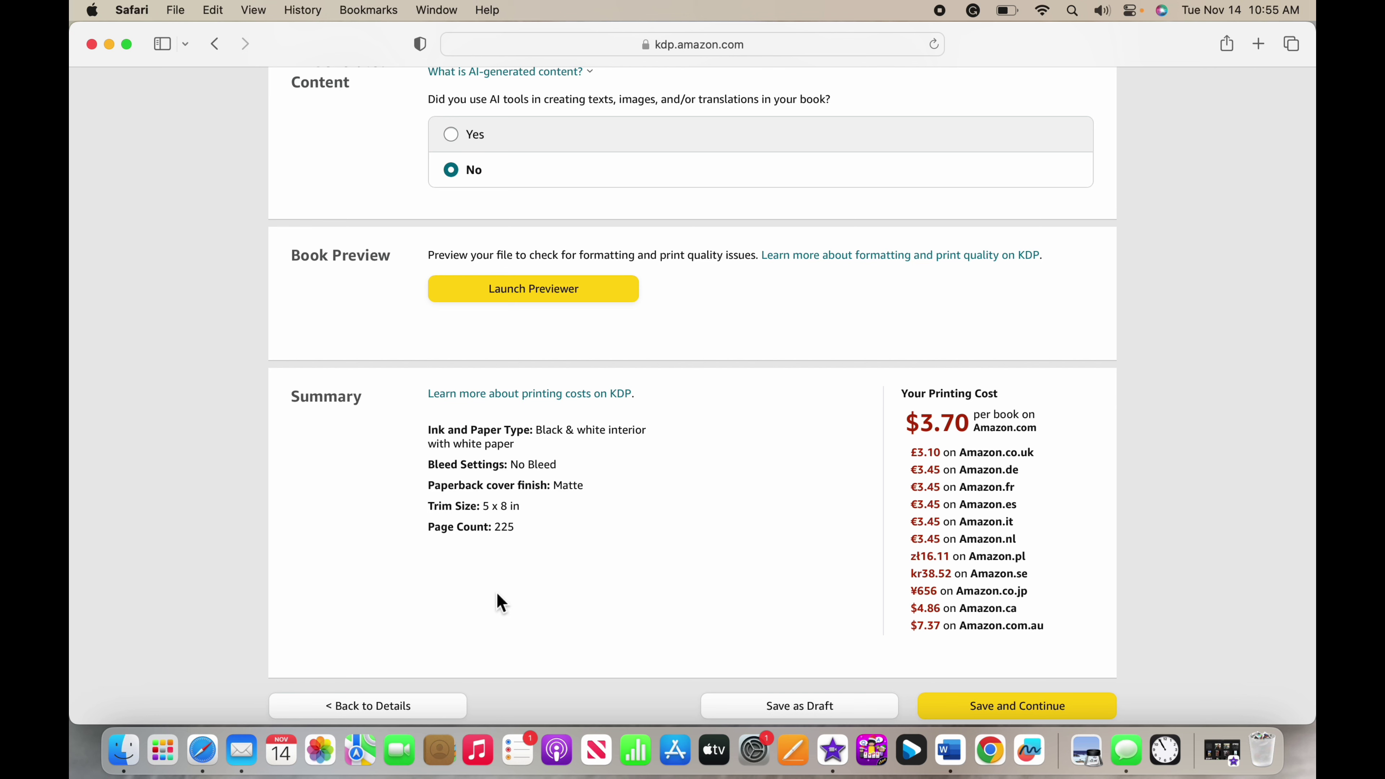
Step: Launch the Print Previewer, step to the title page, then return to the full wraparound cover
left_click(565, 302)
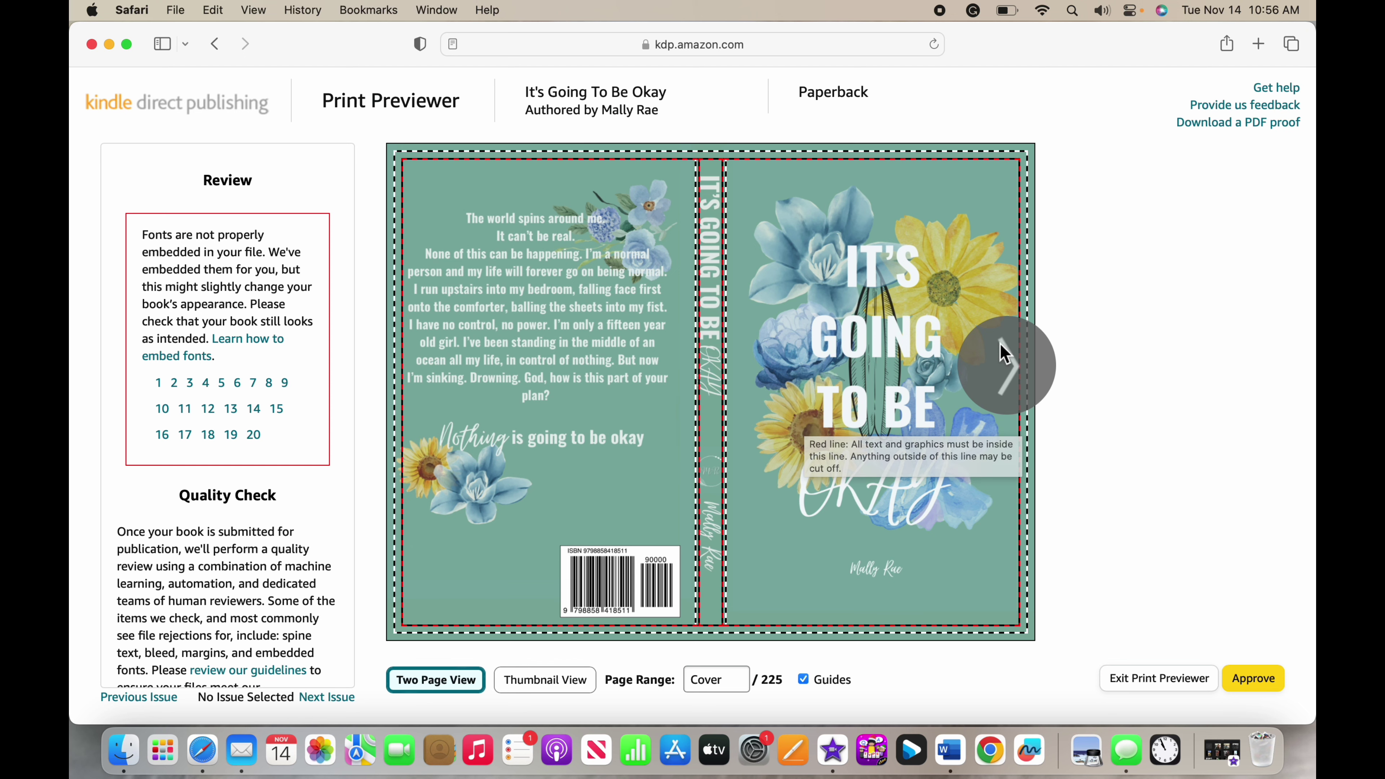
left_click(1003, 372)
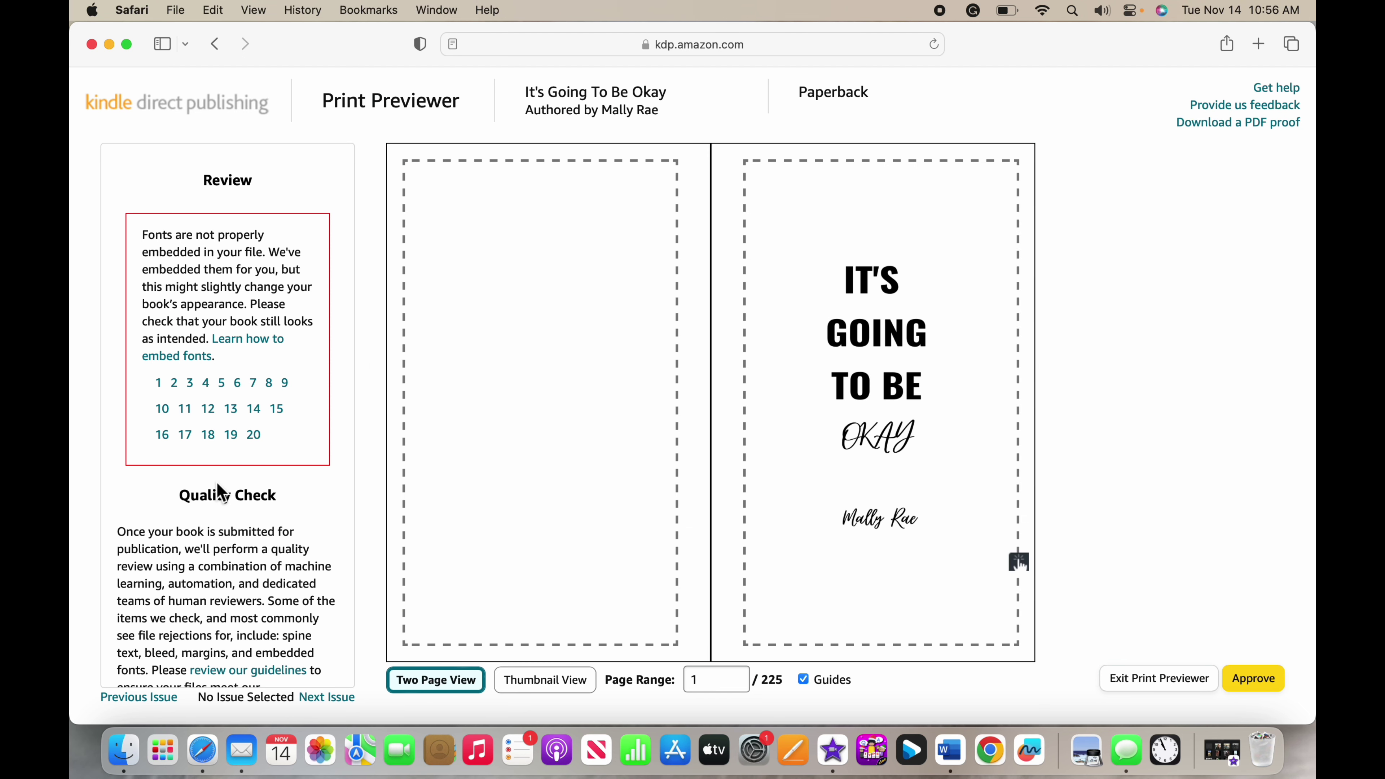
scroll(219, 488, "down", 5)
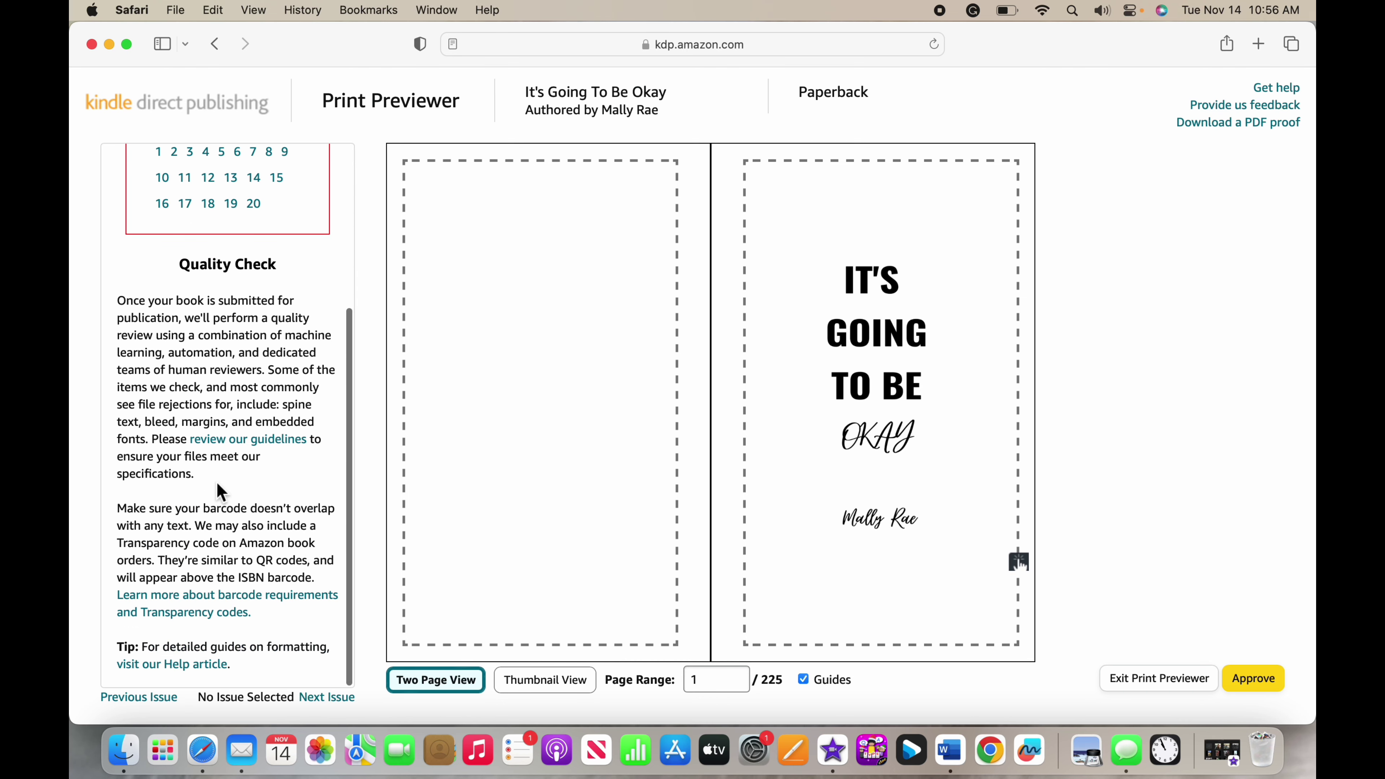
scroll(216, 482, "up", 6)
scroll(217, 482, "down", 4)
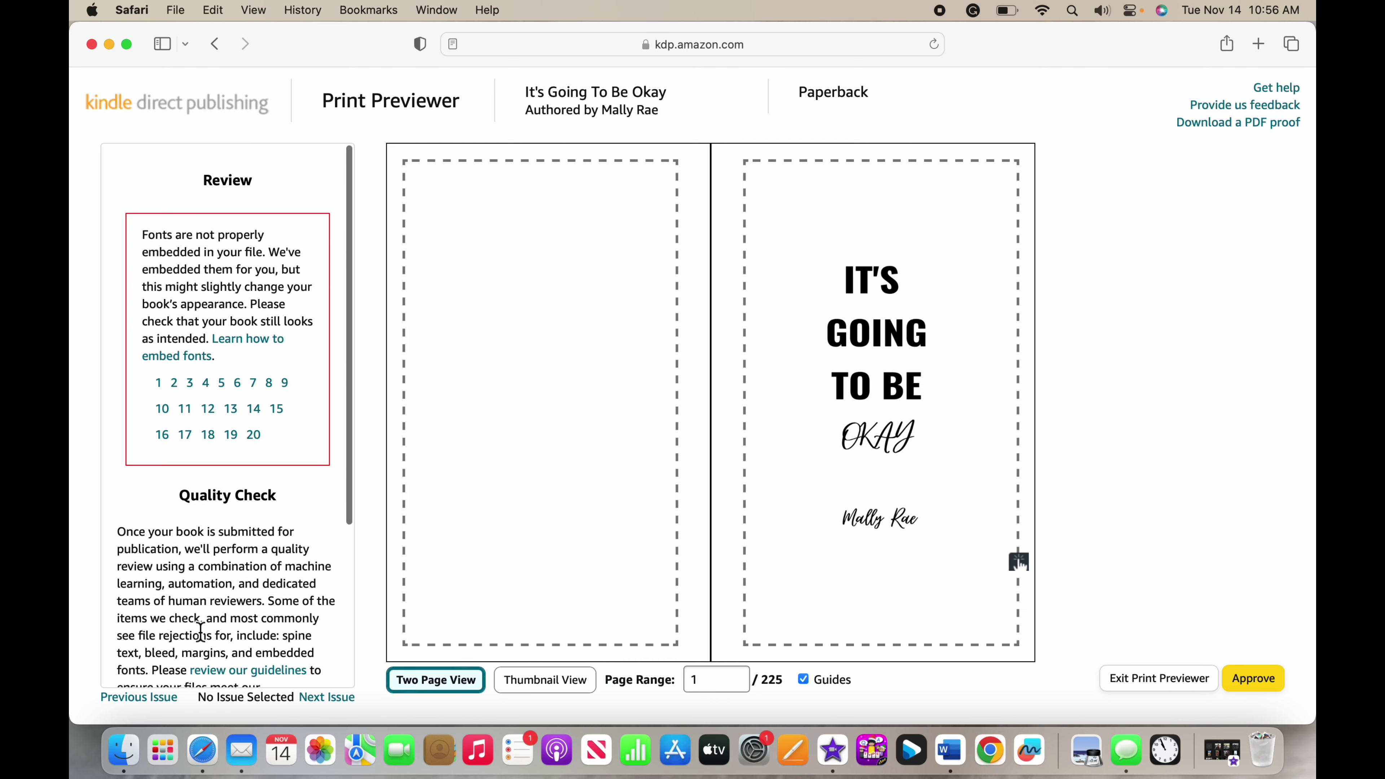
left_click(428, 364)
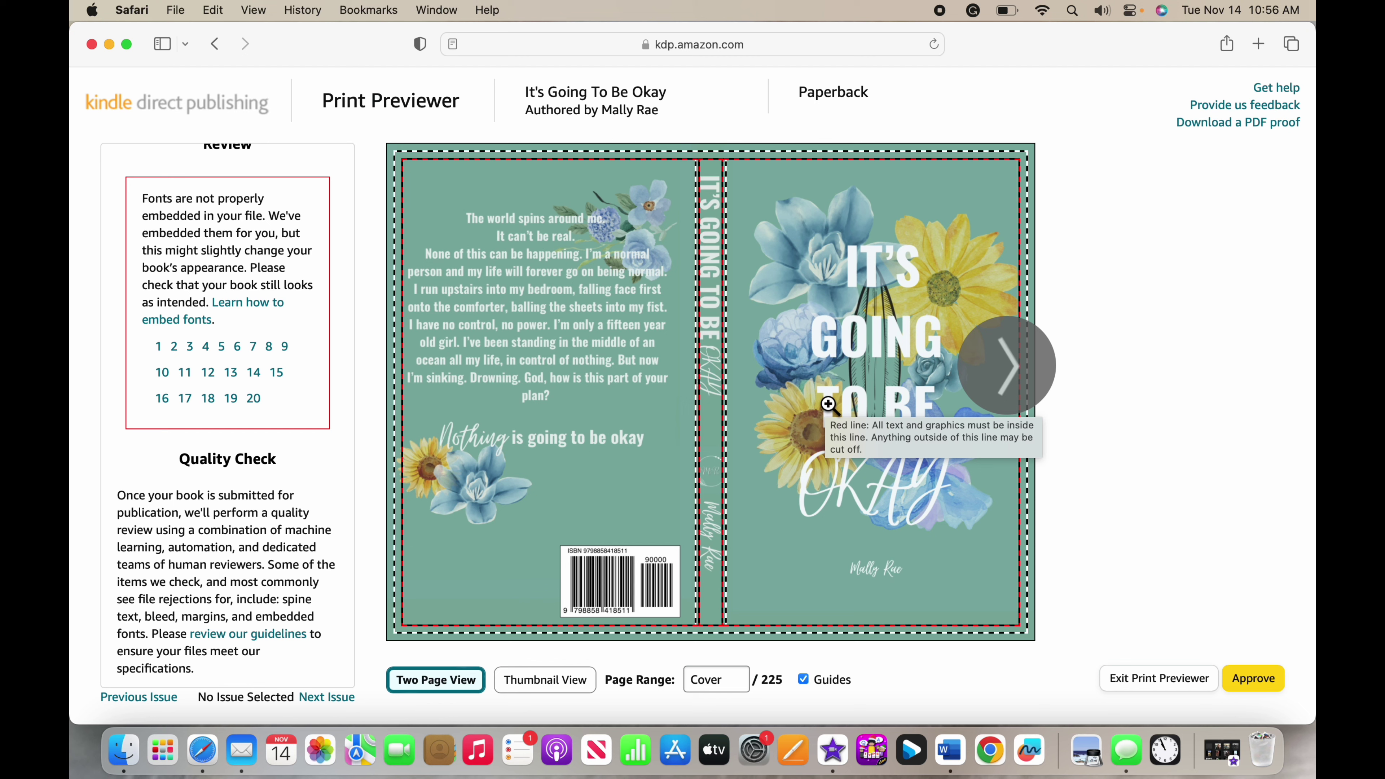
Step: Page through the interior from the cover to pages 20-21, then approve the print preview
left_click(1009, 355)
left_click(1009, 358)
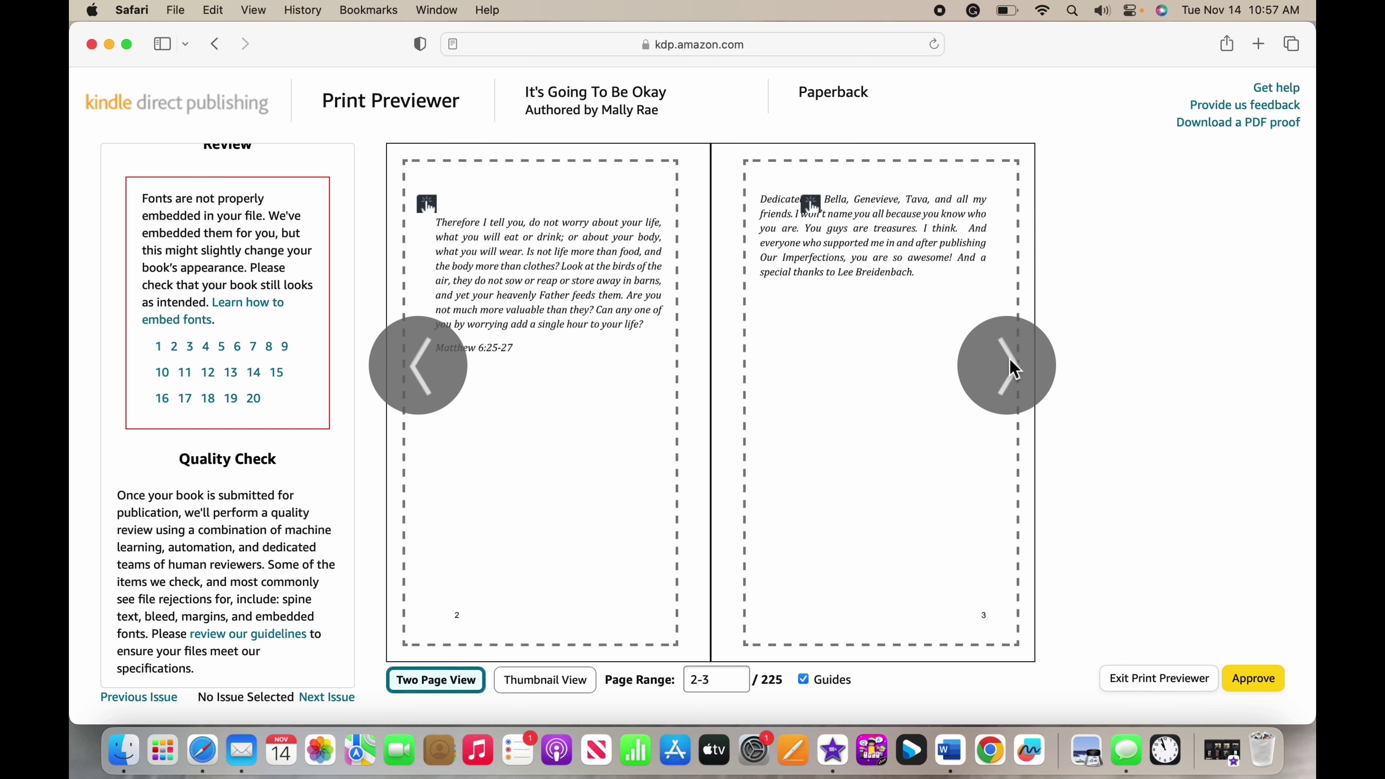
left_click(1010, 360)
left_click(1012, 368)
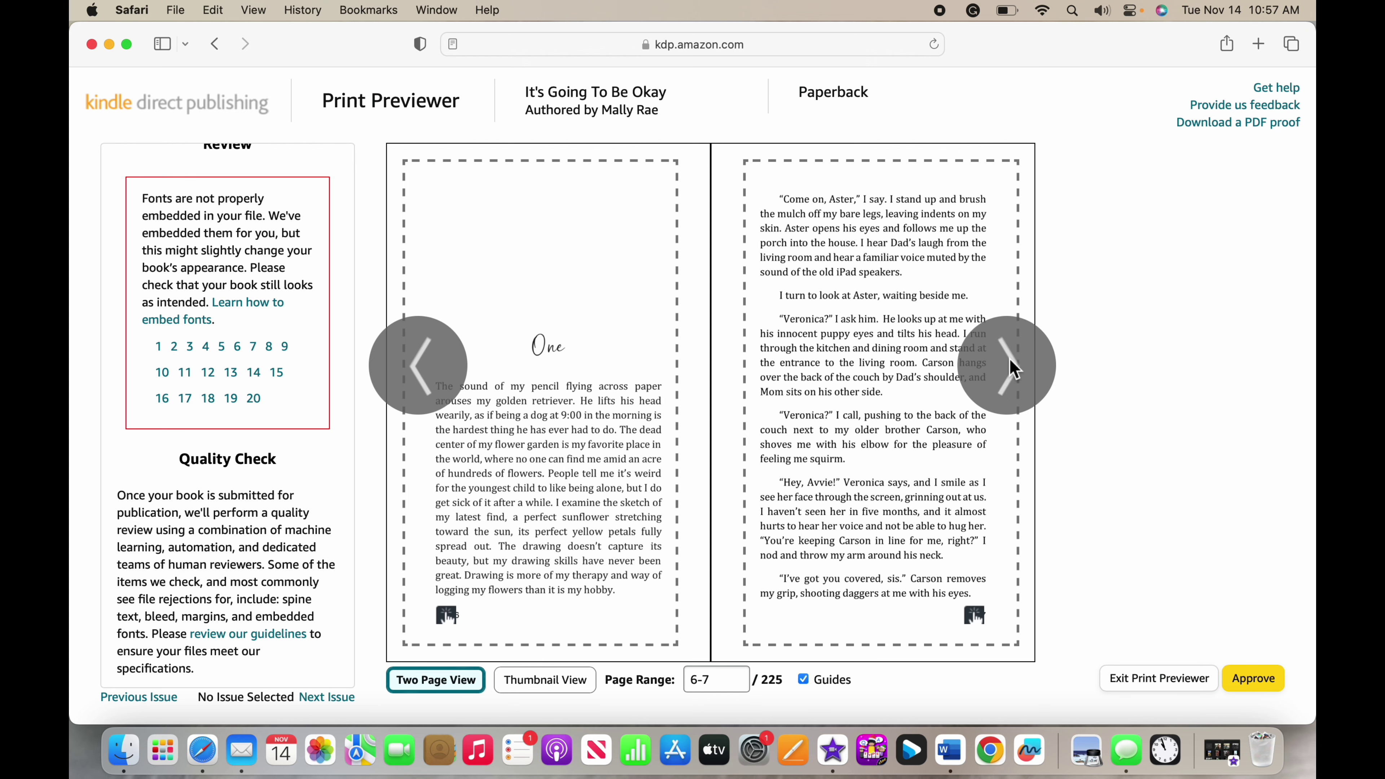
left_click(1012, 369)
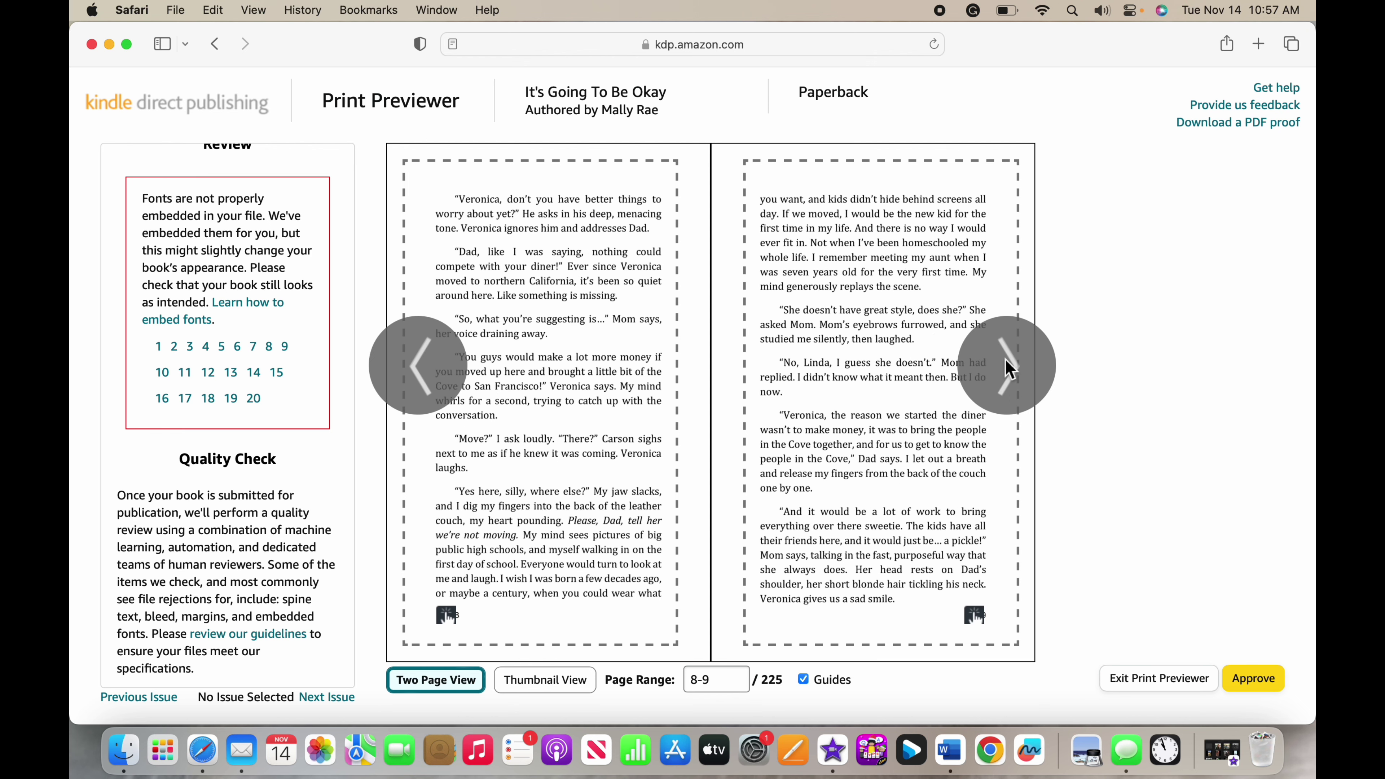
left_click(1010, 369)
left_click(1011, 370)
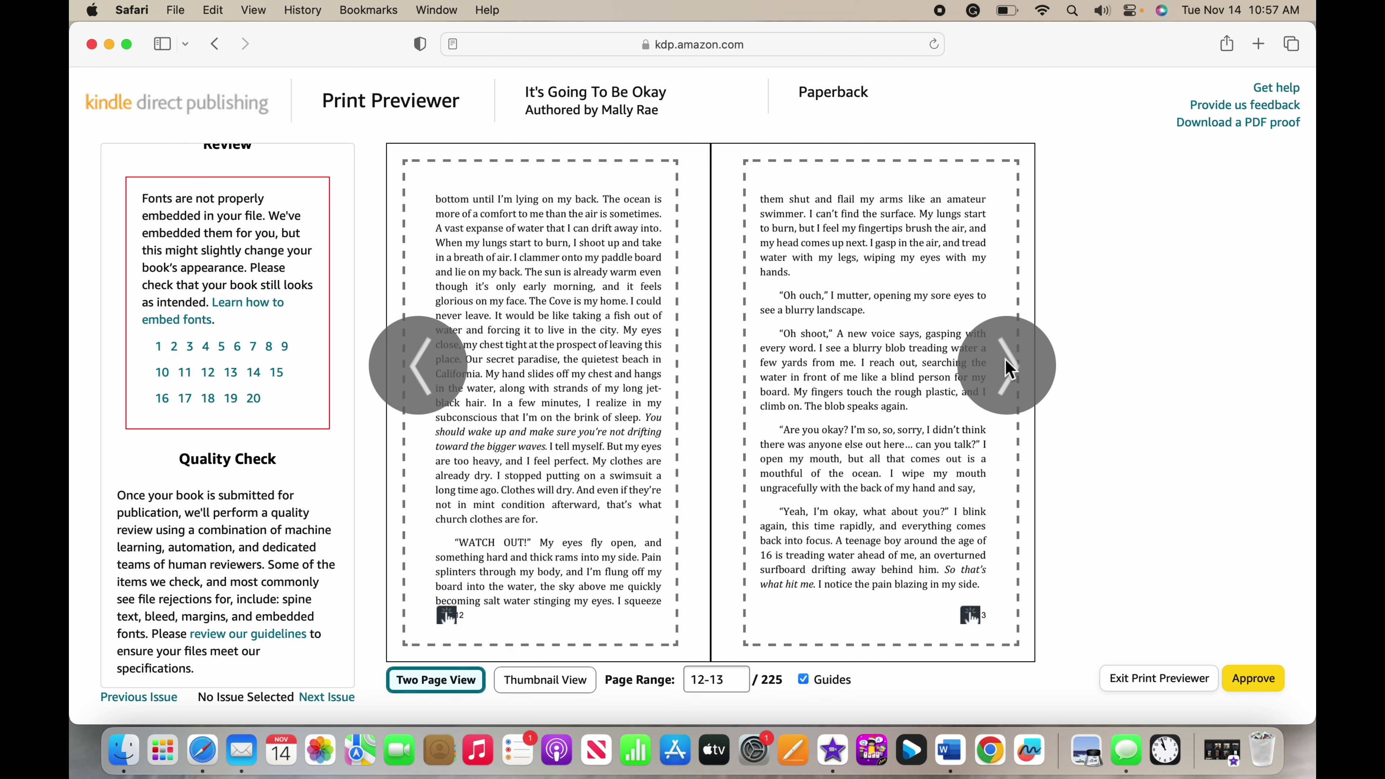
left_click(1010, 370)
left_click(1011, 369)
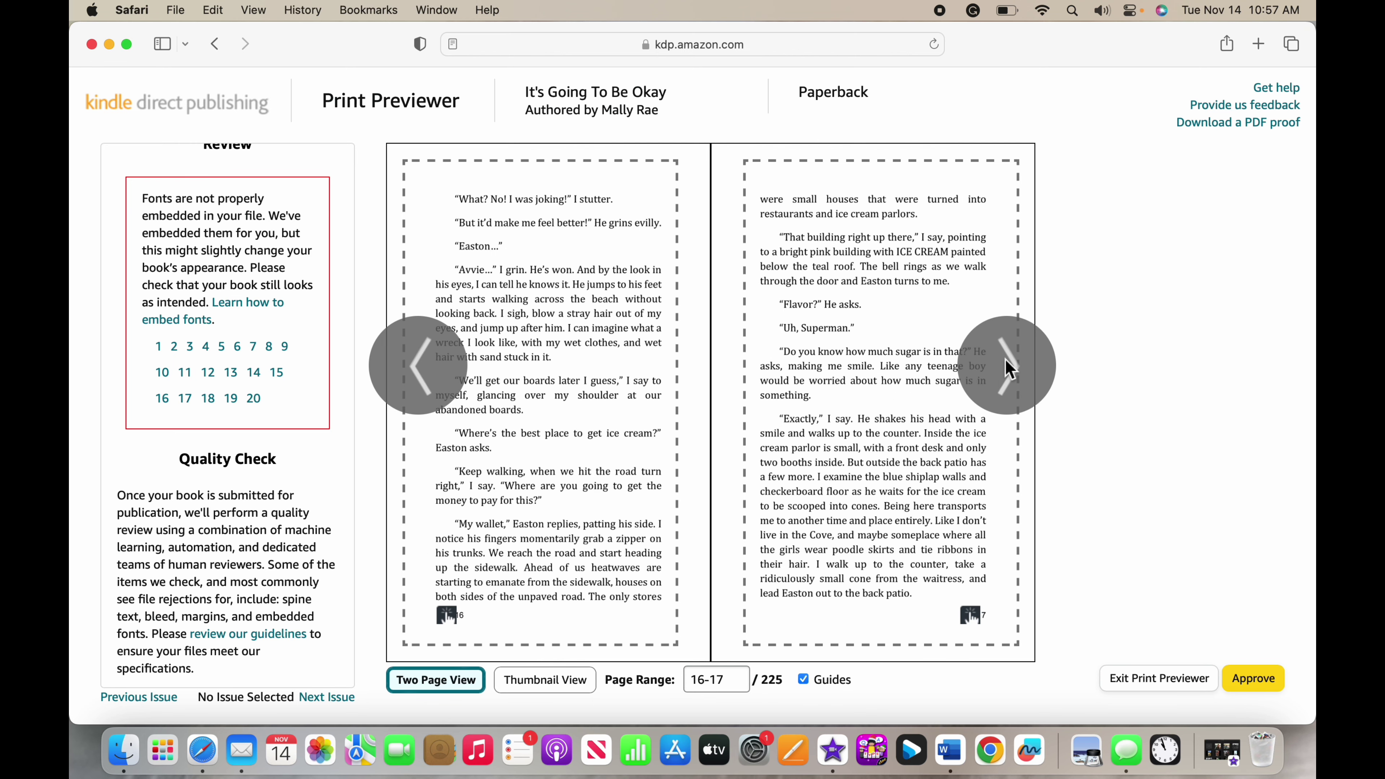
left_click(1010, 369)
left_click(1008, 366)
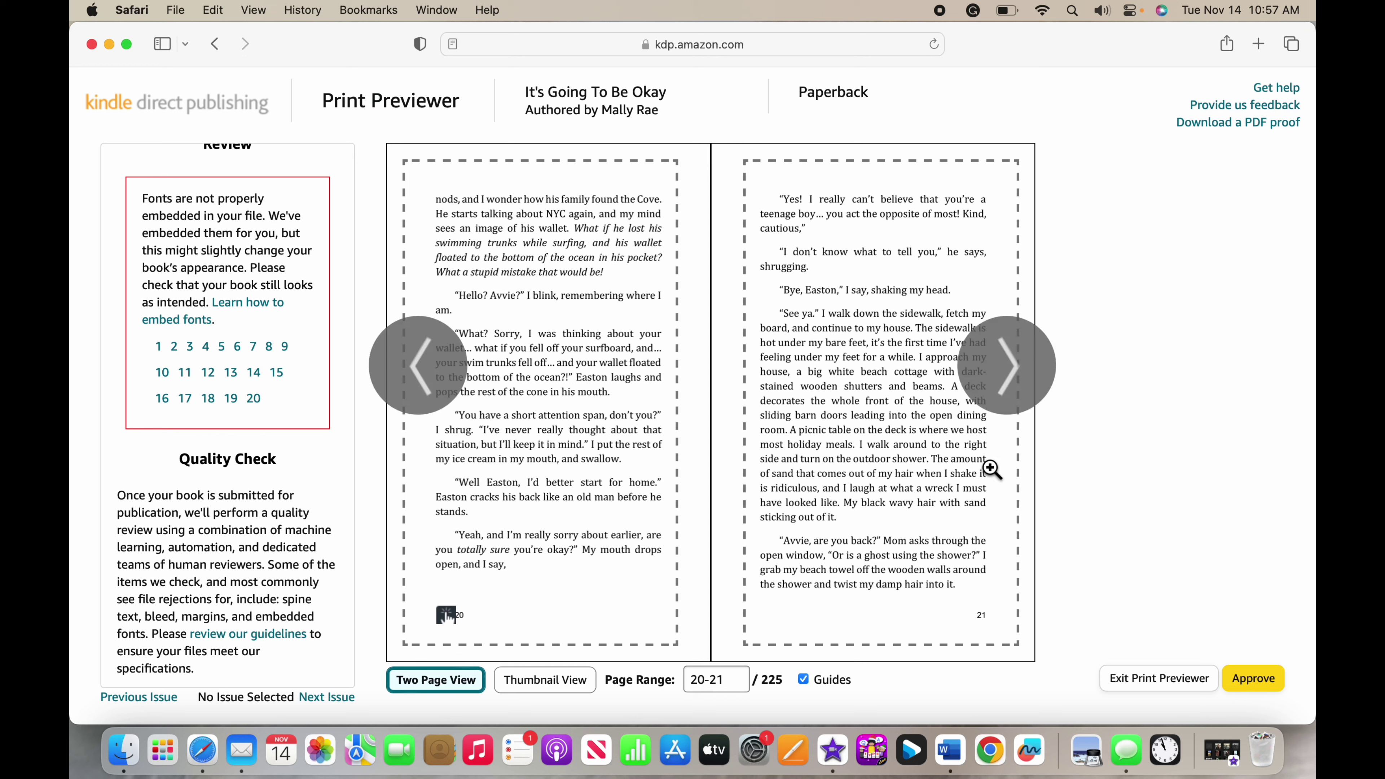
left_click(1244, 687)
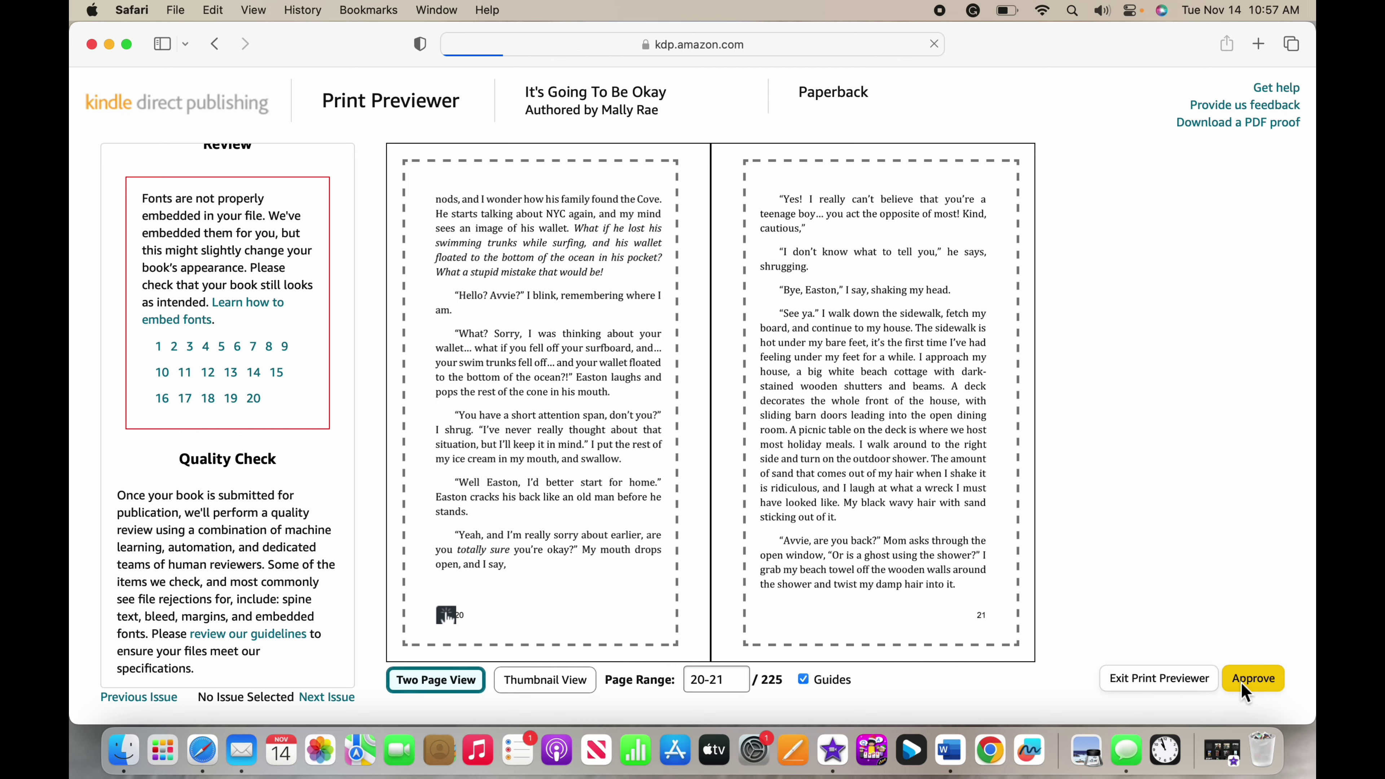
Step: Save the paperback content, continue to Rights & Pricing, and check the Individual territories help
scroll(1056, 453, "down", 15)
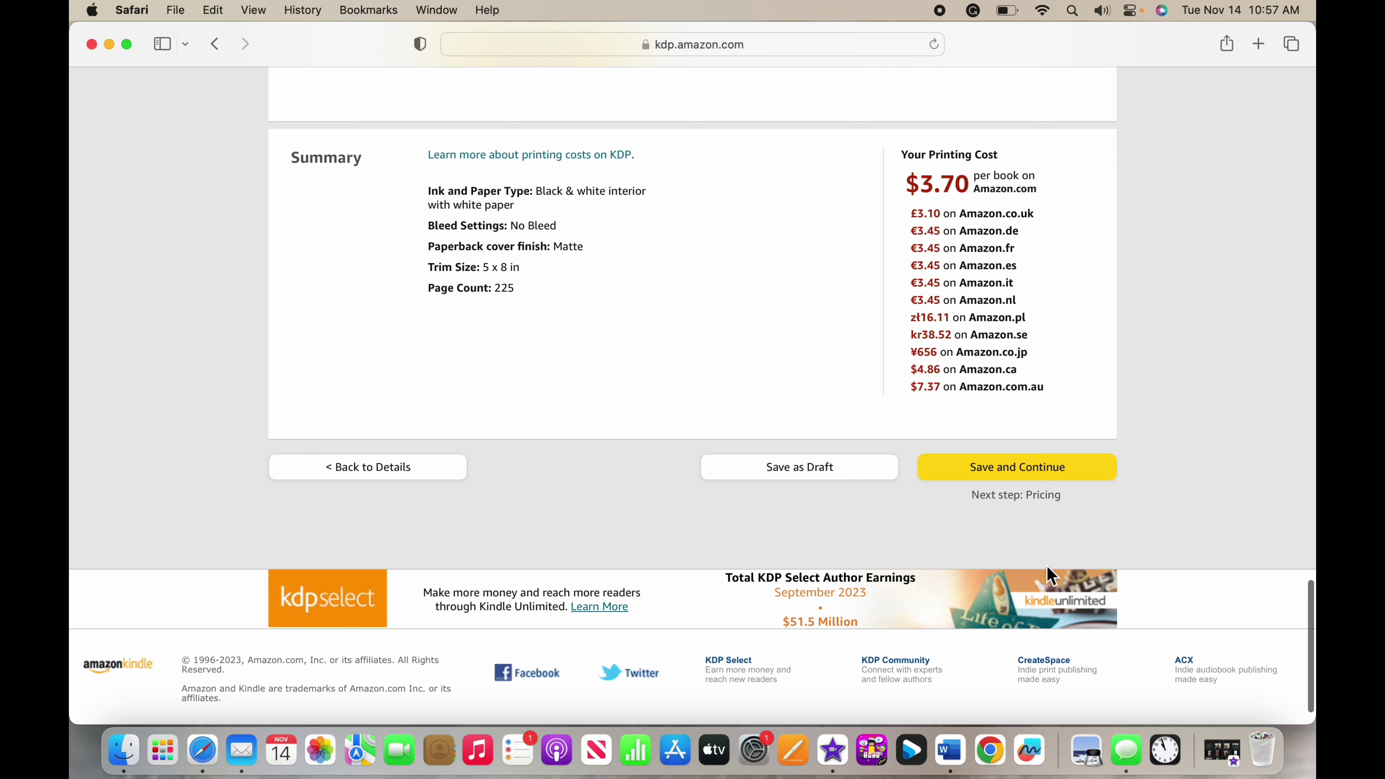
left_click(1018, 479)
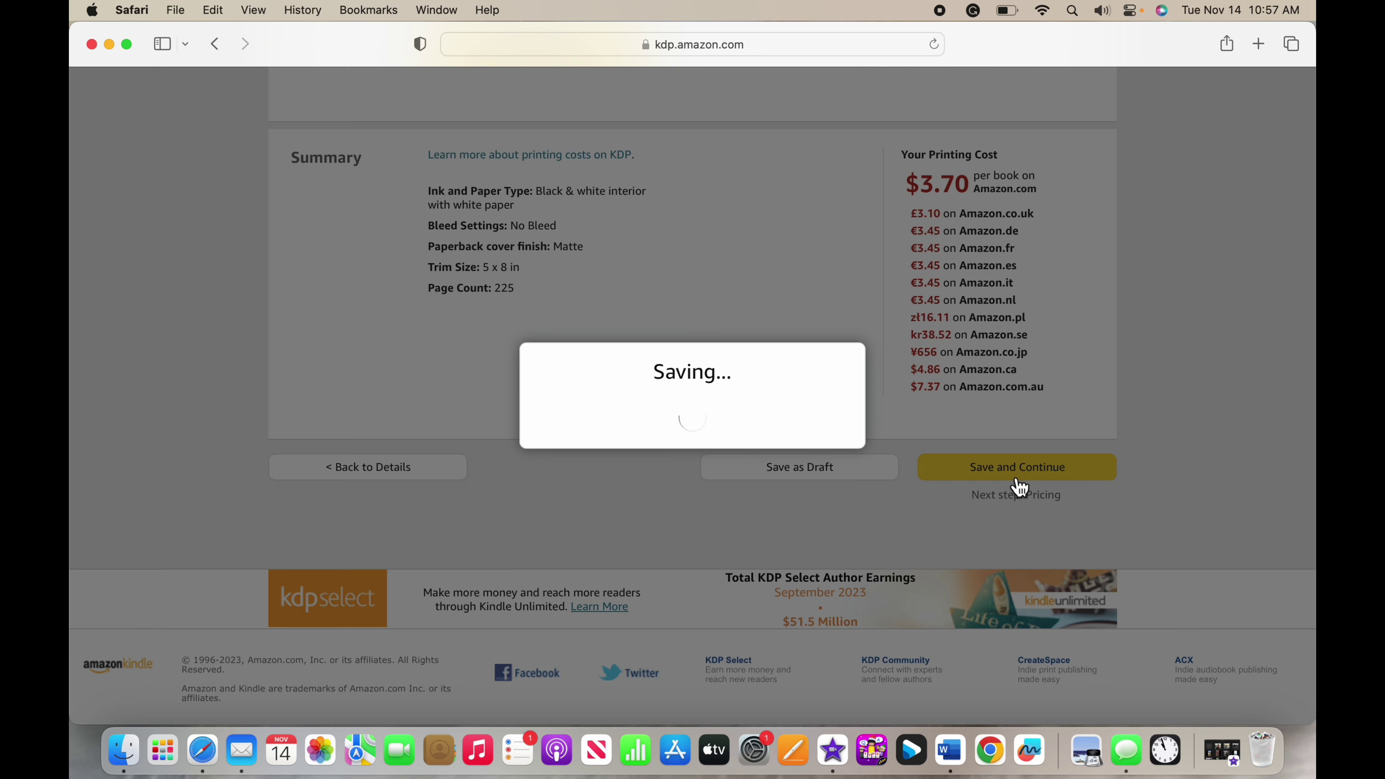
scroll(811, 461, "down", 1)
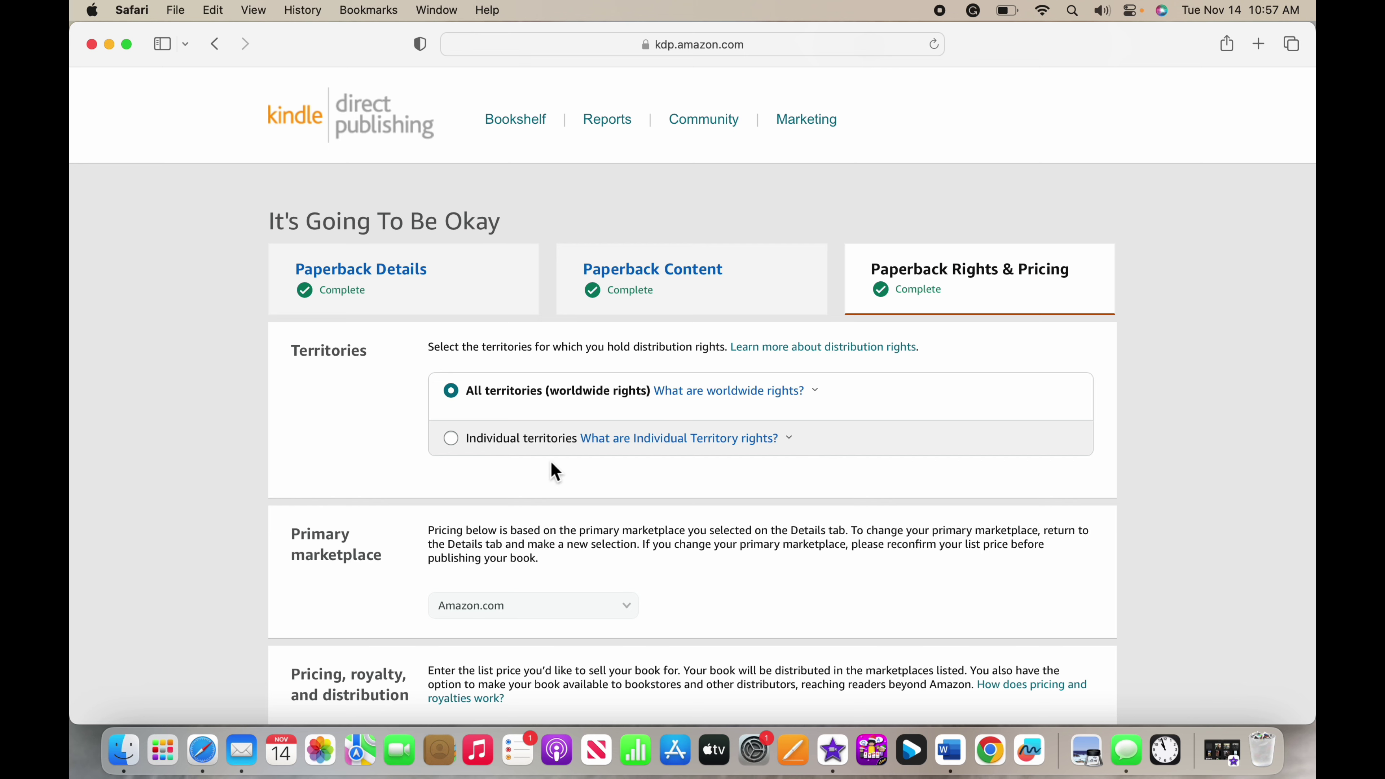
scroll(557, 470, "down", 1)
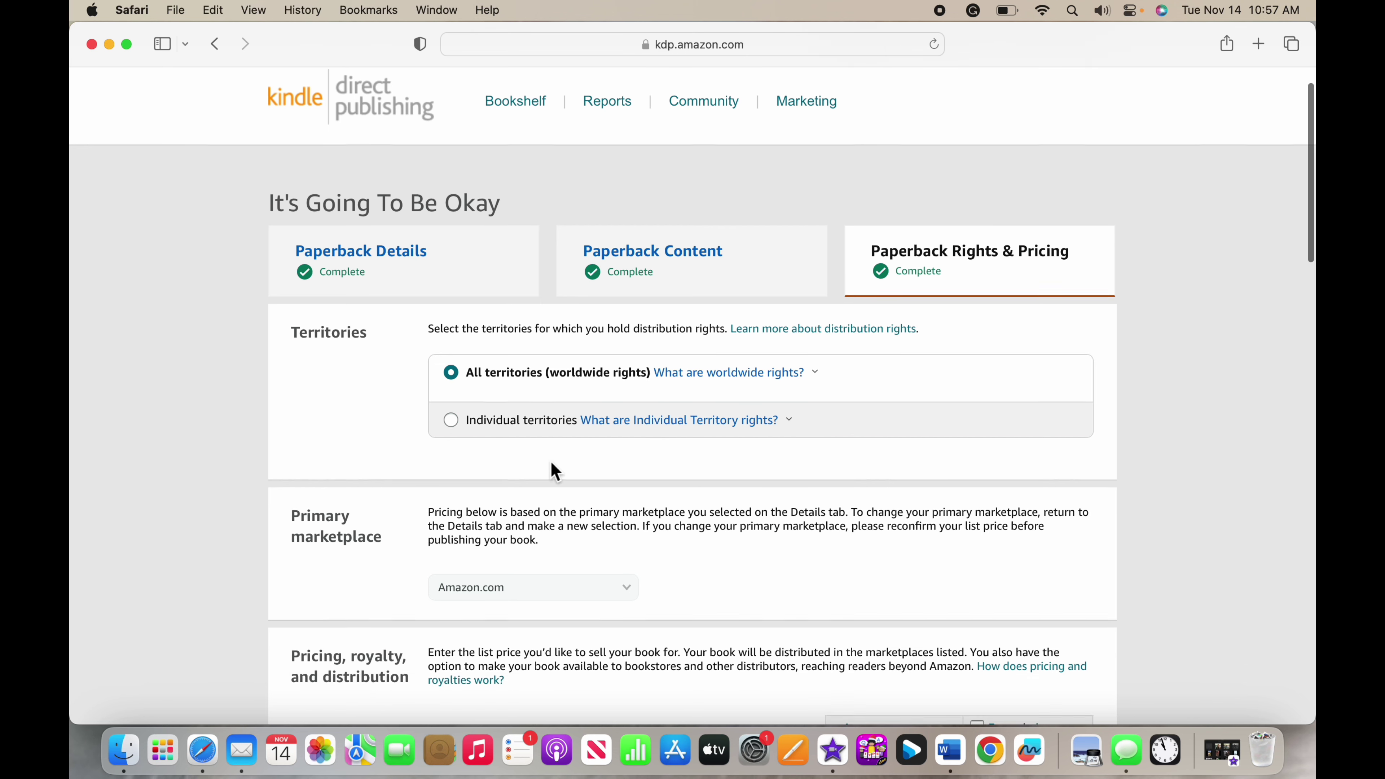
left_click(679, 412)
left_click(598, 362)
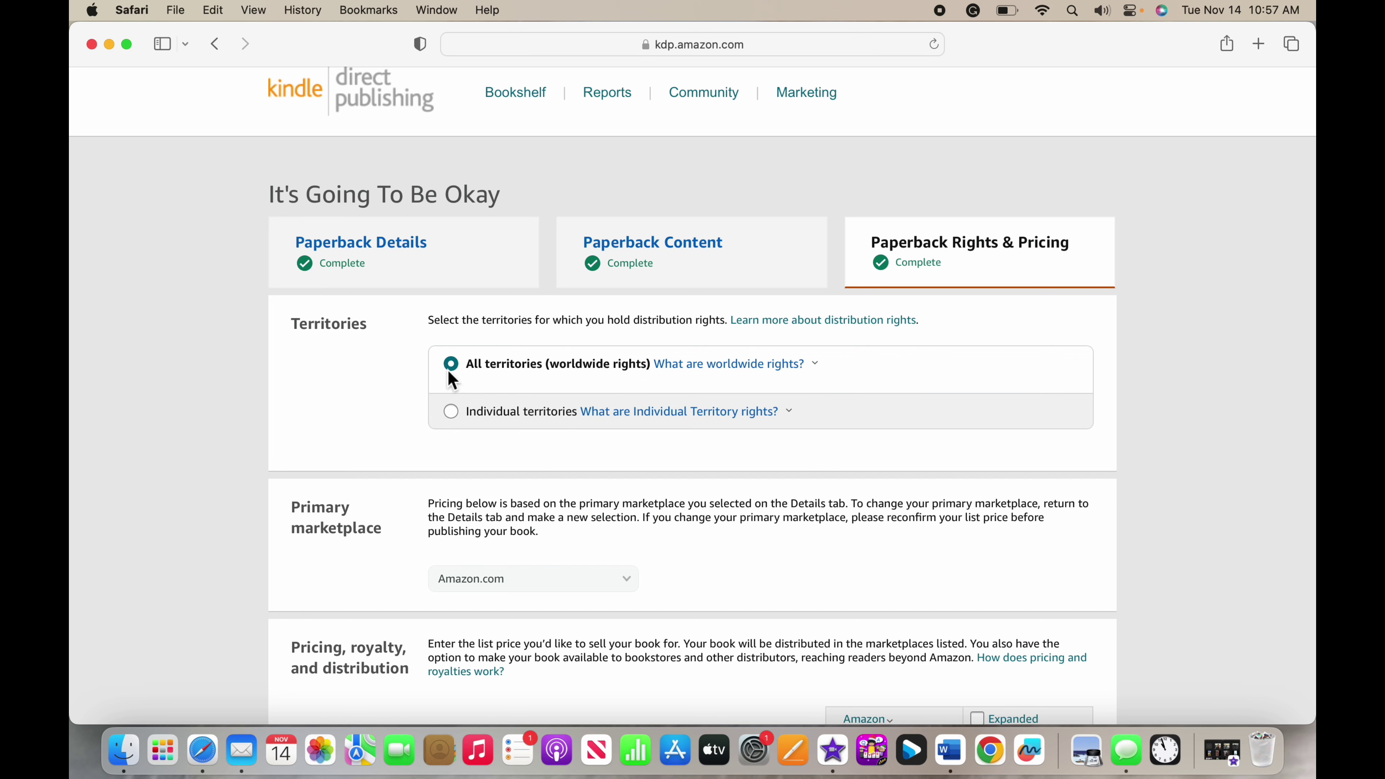
scroll(448, 370, "down", 5)
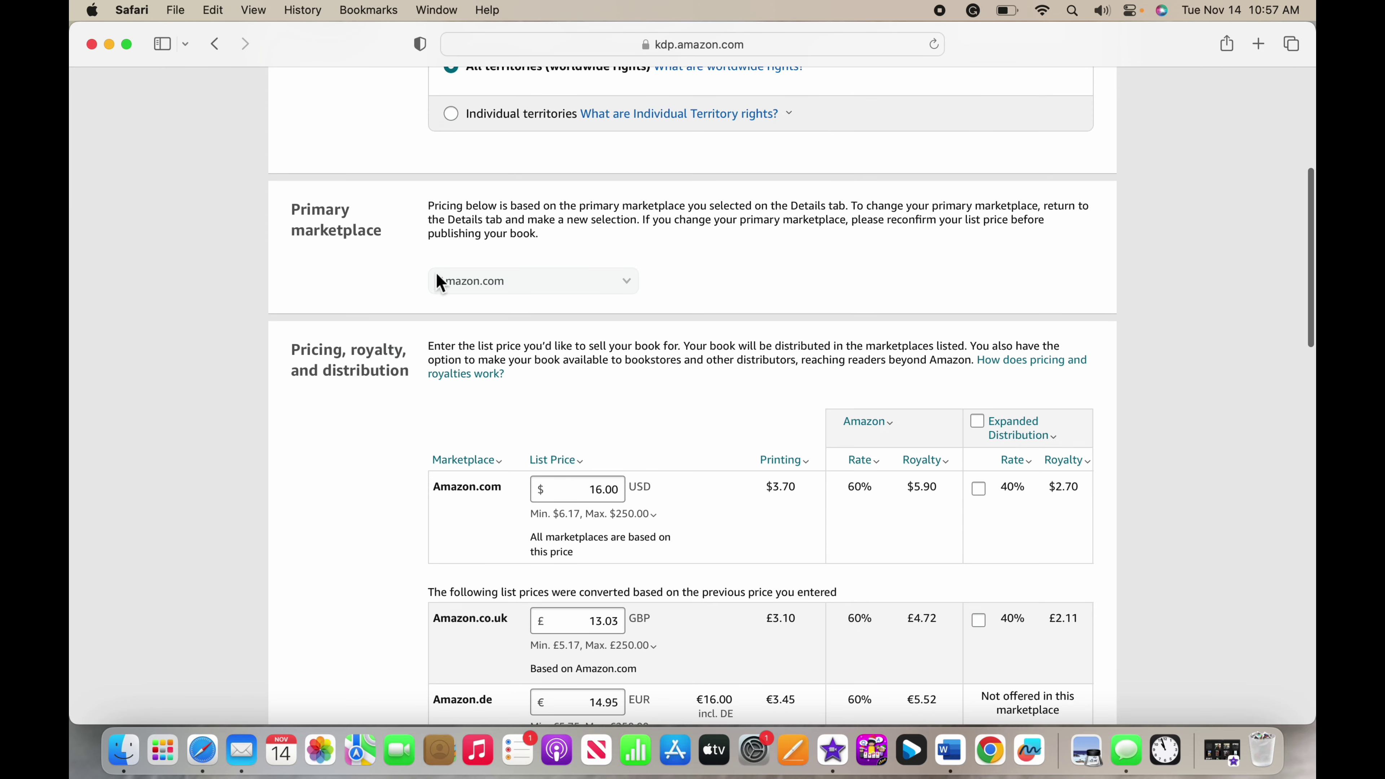
scroll(581, 258, "down", 1)
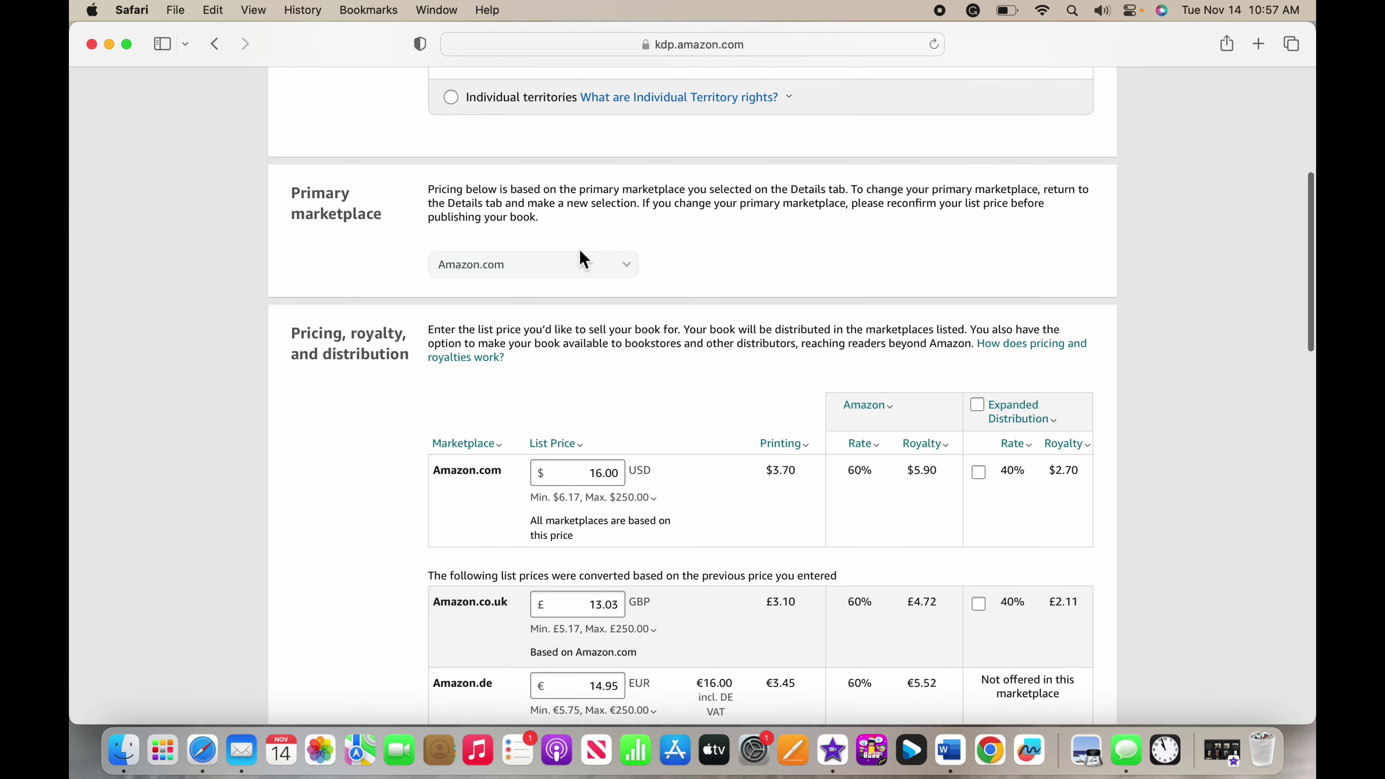
scroll(583, 259, "down", 3)
scroll(570, 295, "down", 1)
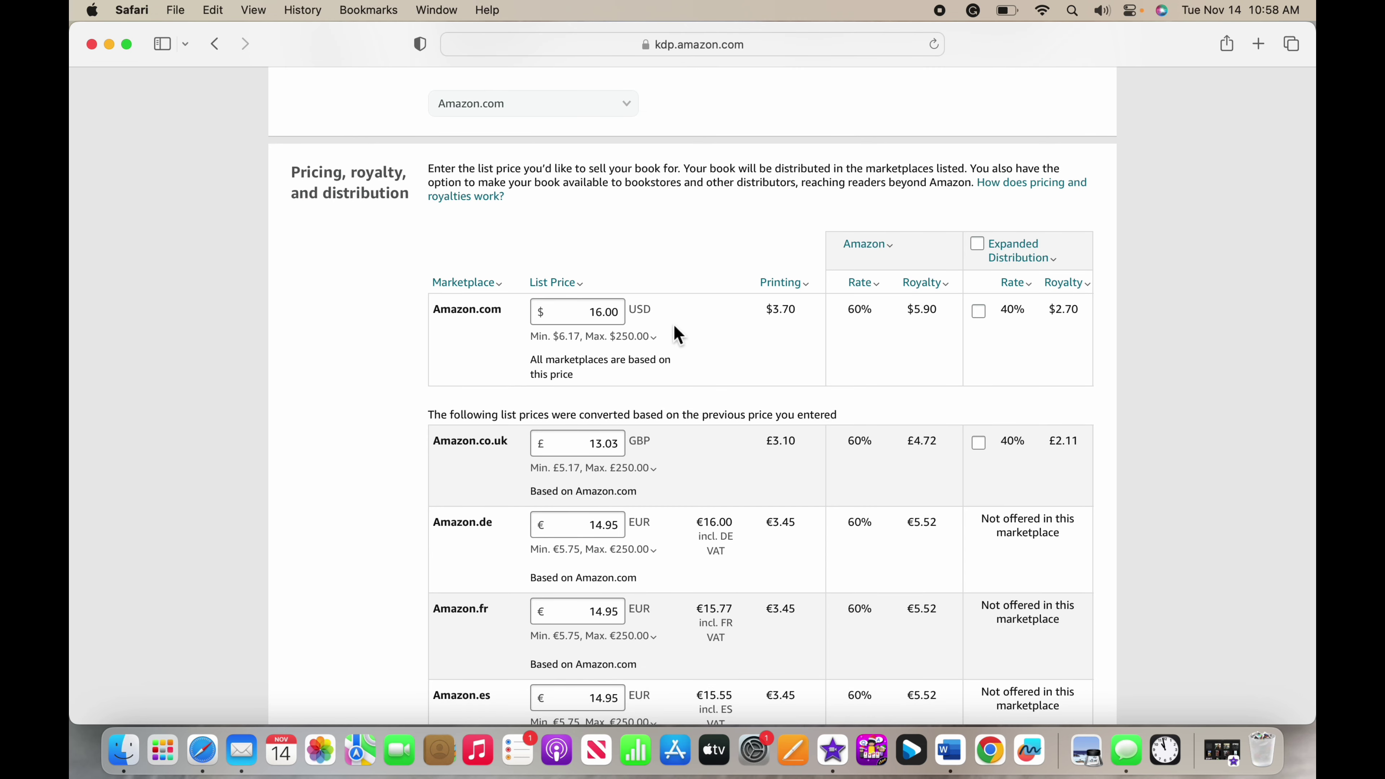
left_click(873, 283)
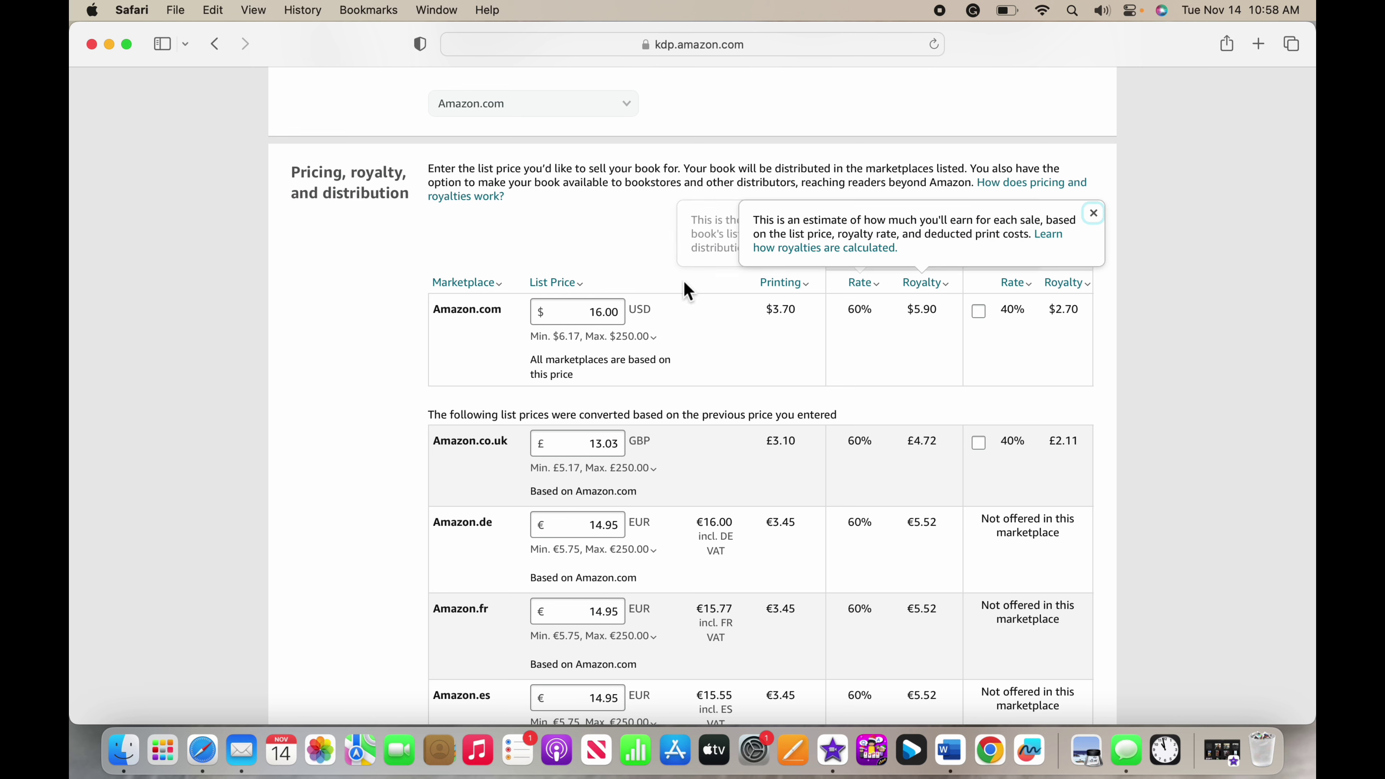
left_click(619, 224)
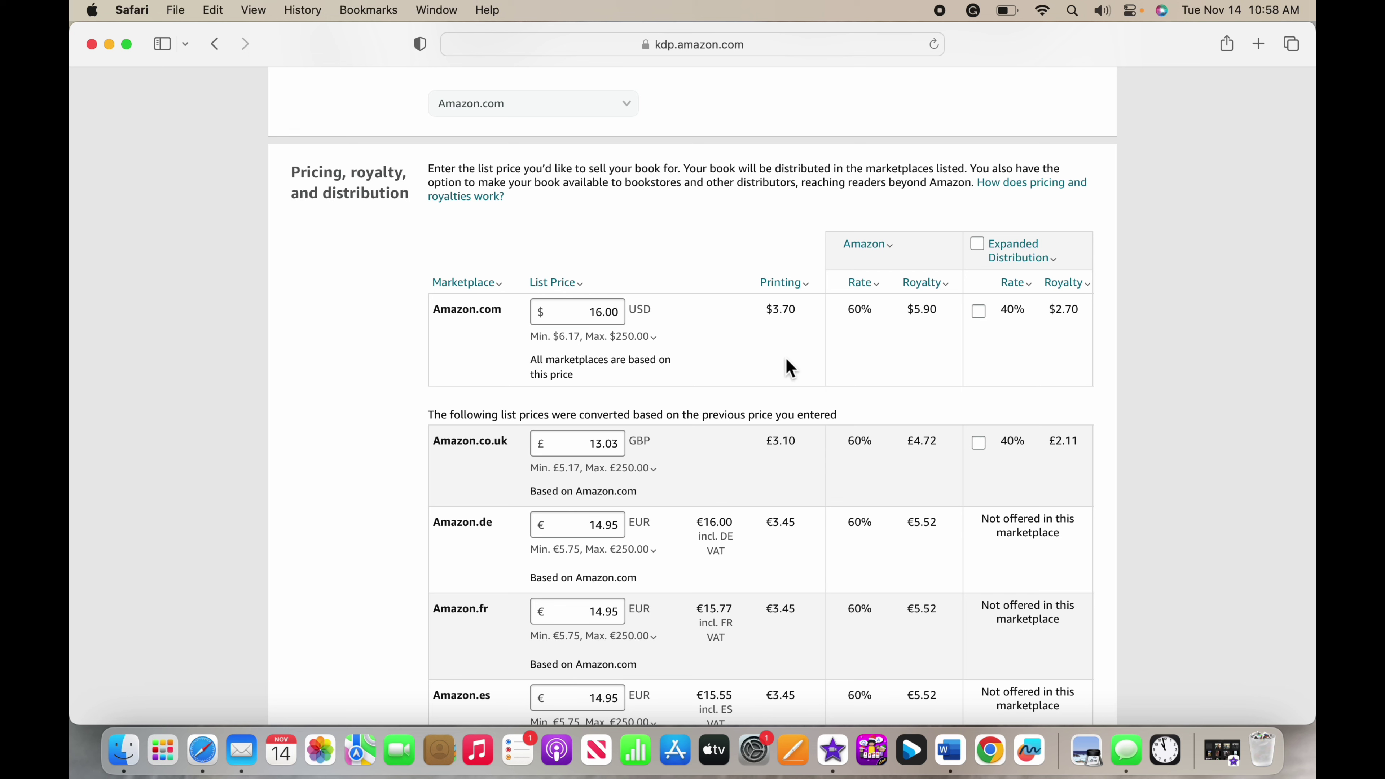
left_click(800, 283)
left_click(783, 299)
left_click(935, 289)
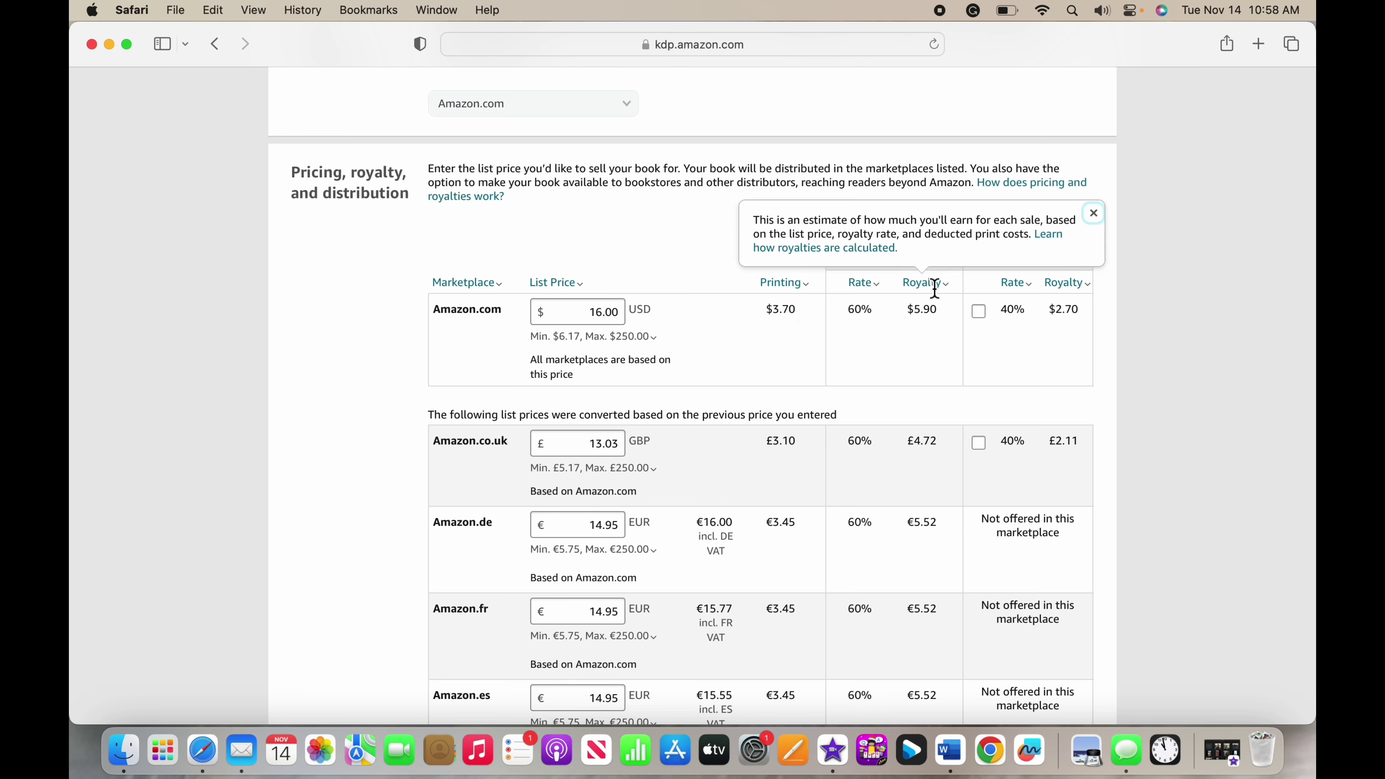
left_click(942, 336)
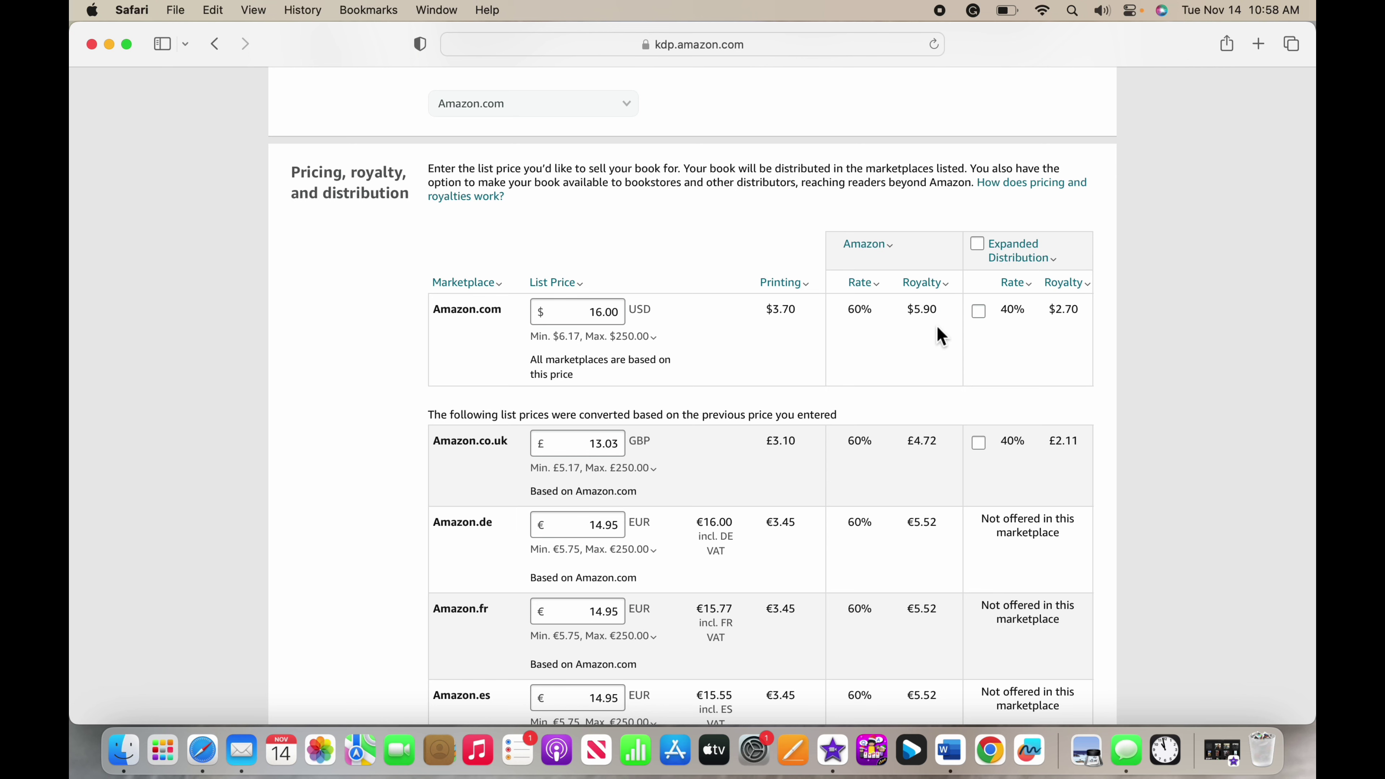
scroll(941, 328, "down", 2)
scroll(755, 343, "down", 3)
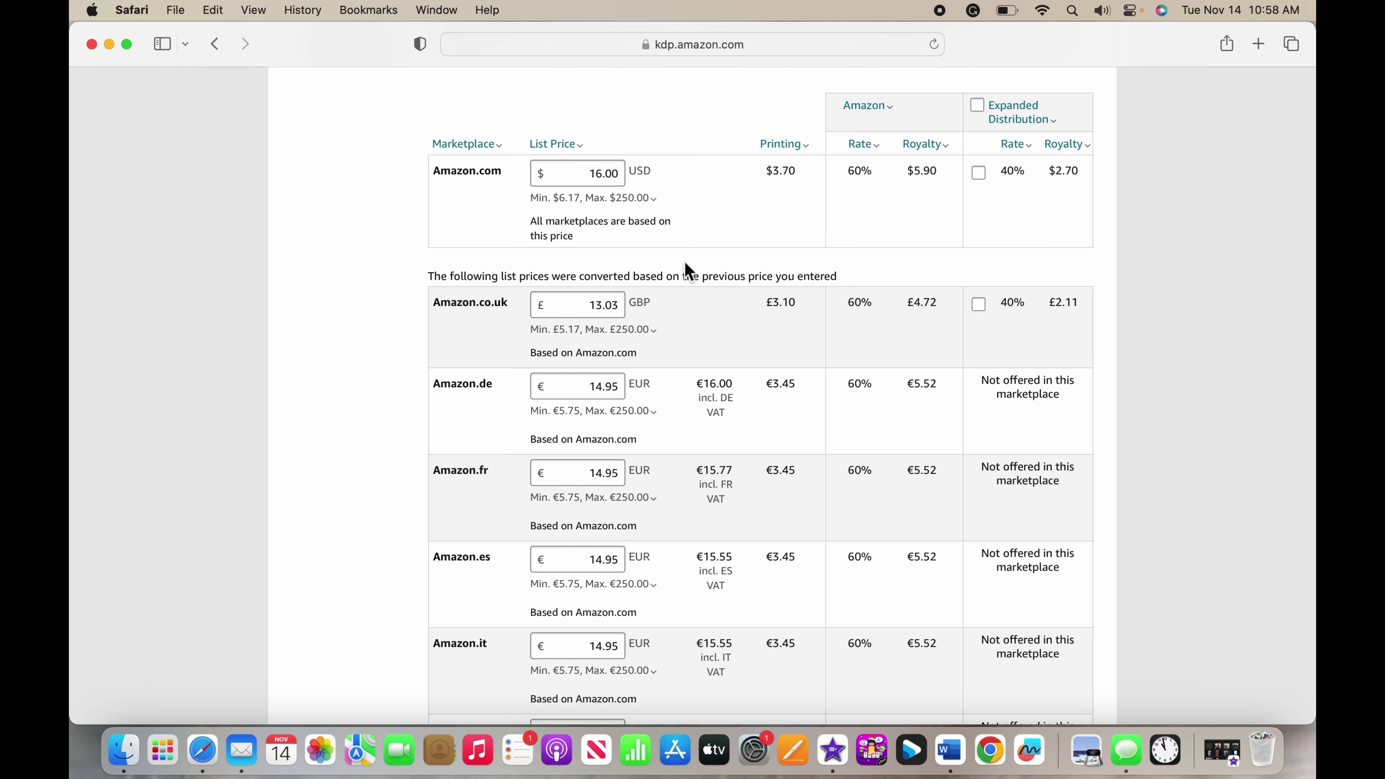
Step: Scroll the converted marketplace list prices down to Amazon.com.au at $25.08 AUD
scroll(699, 276, "down", 3)
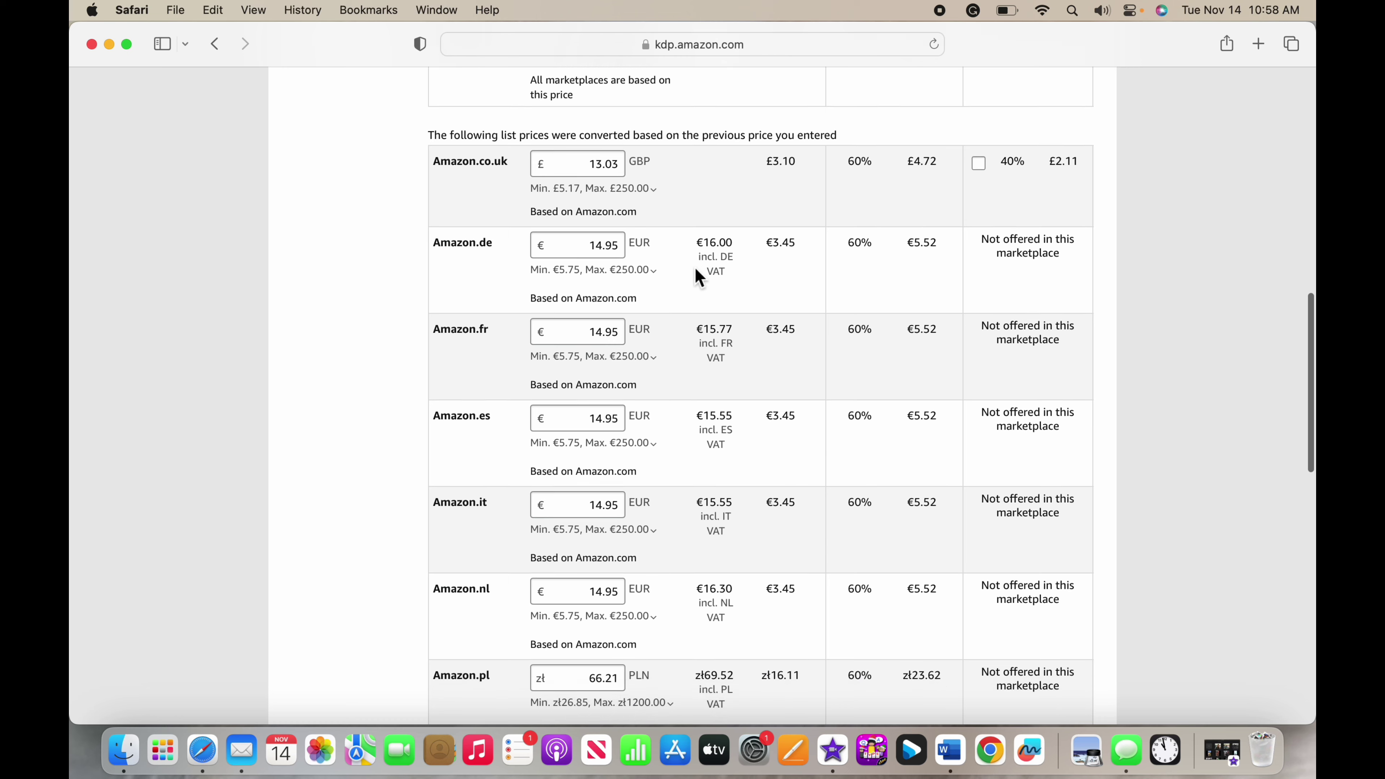
scroll(718, 301, "down", 1)
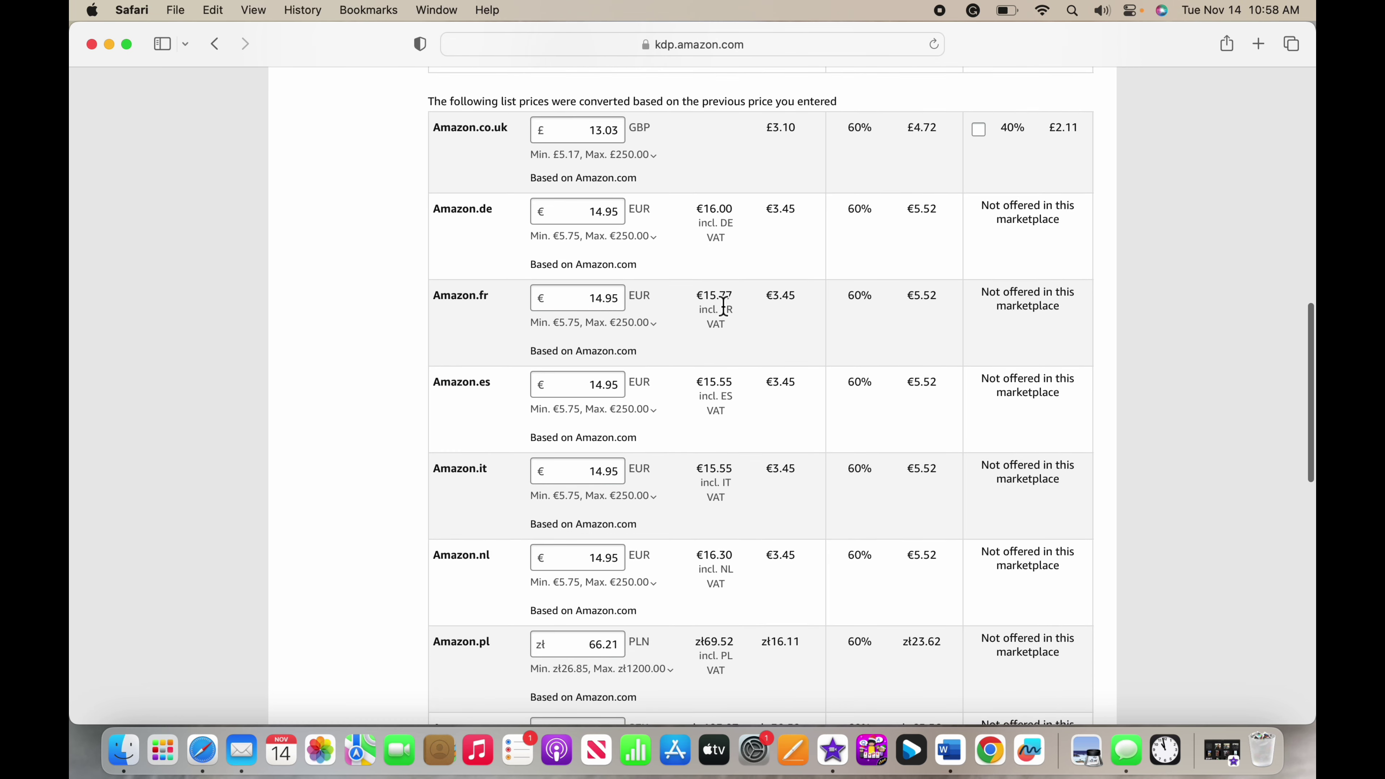
scroll(723, 307, "down", 9)
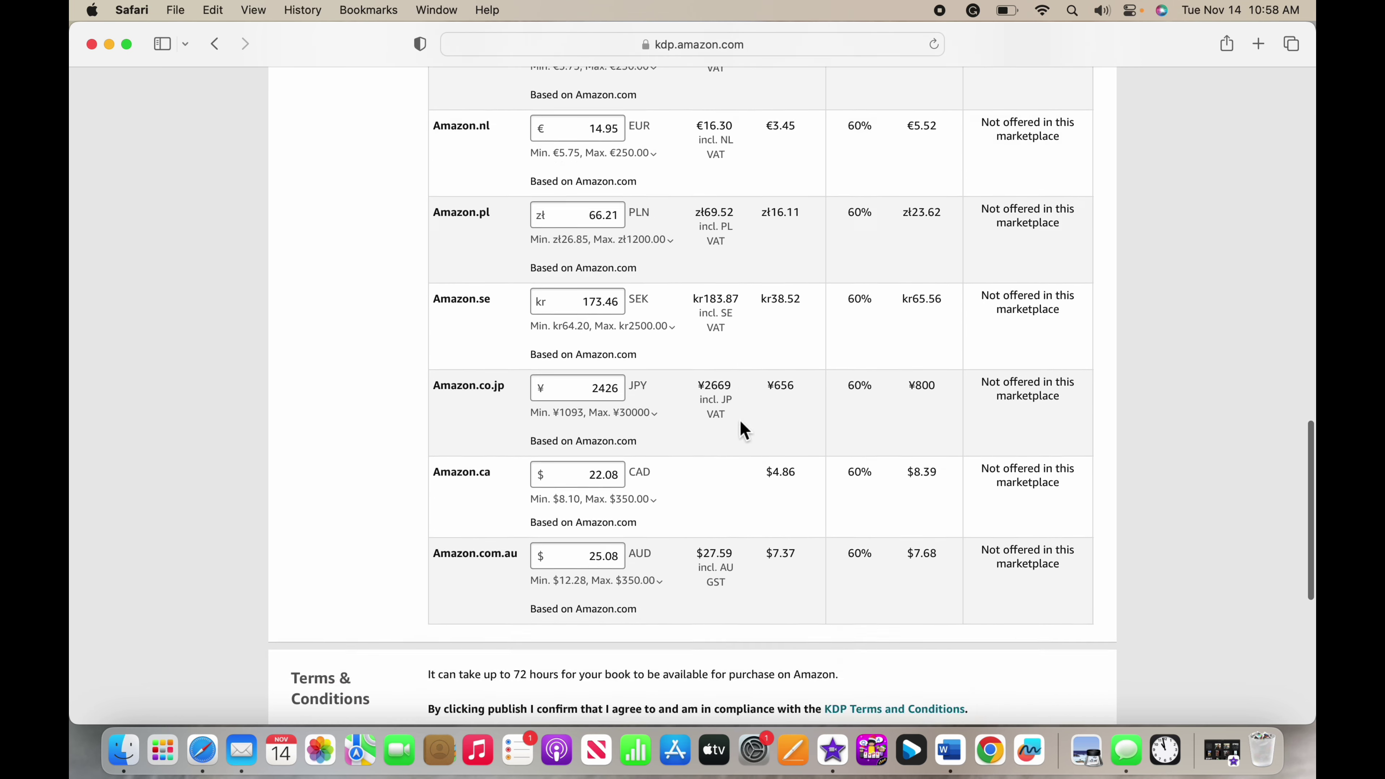
scroll(744, 431, "down", 9)
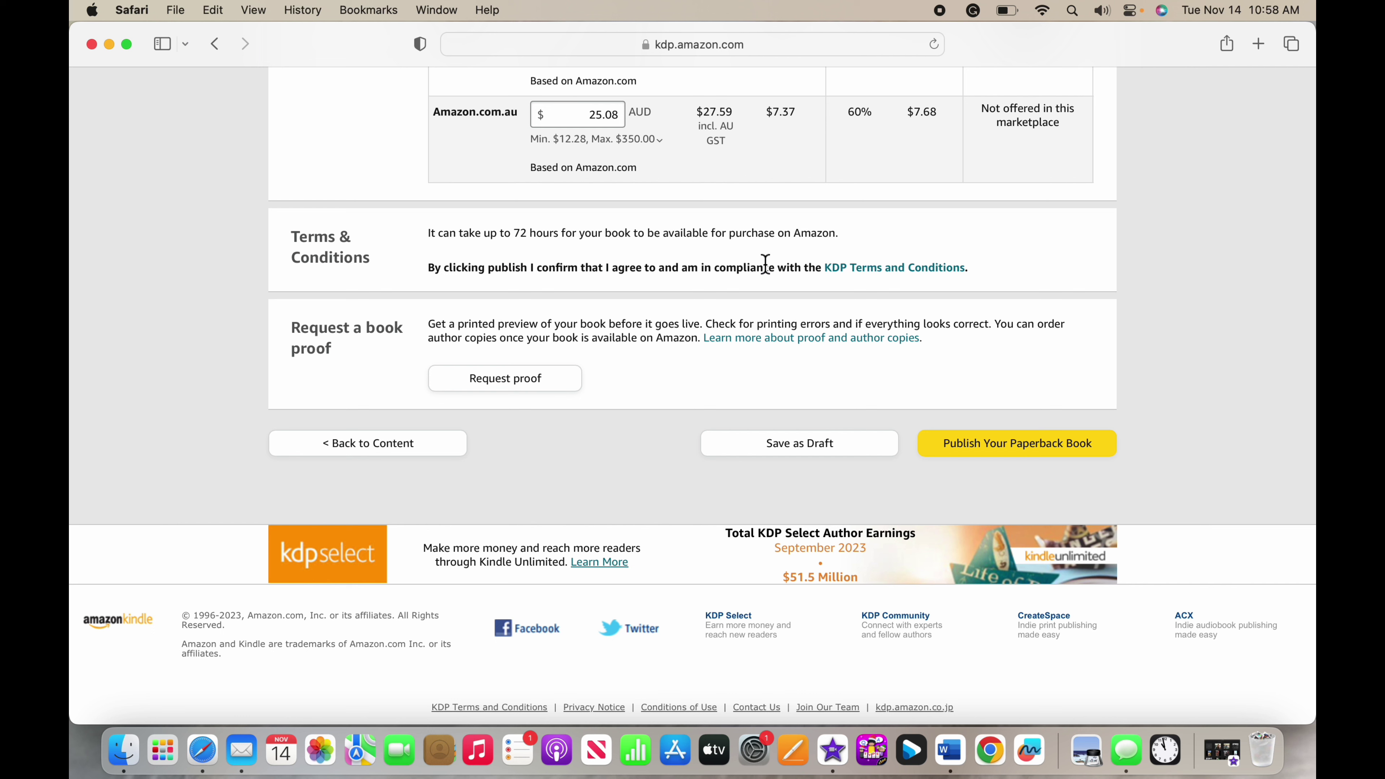
Step: Save pending changes and start a proof request for a single copy
left_click(540, 379)
left_click(524, 434)
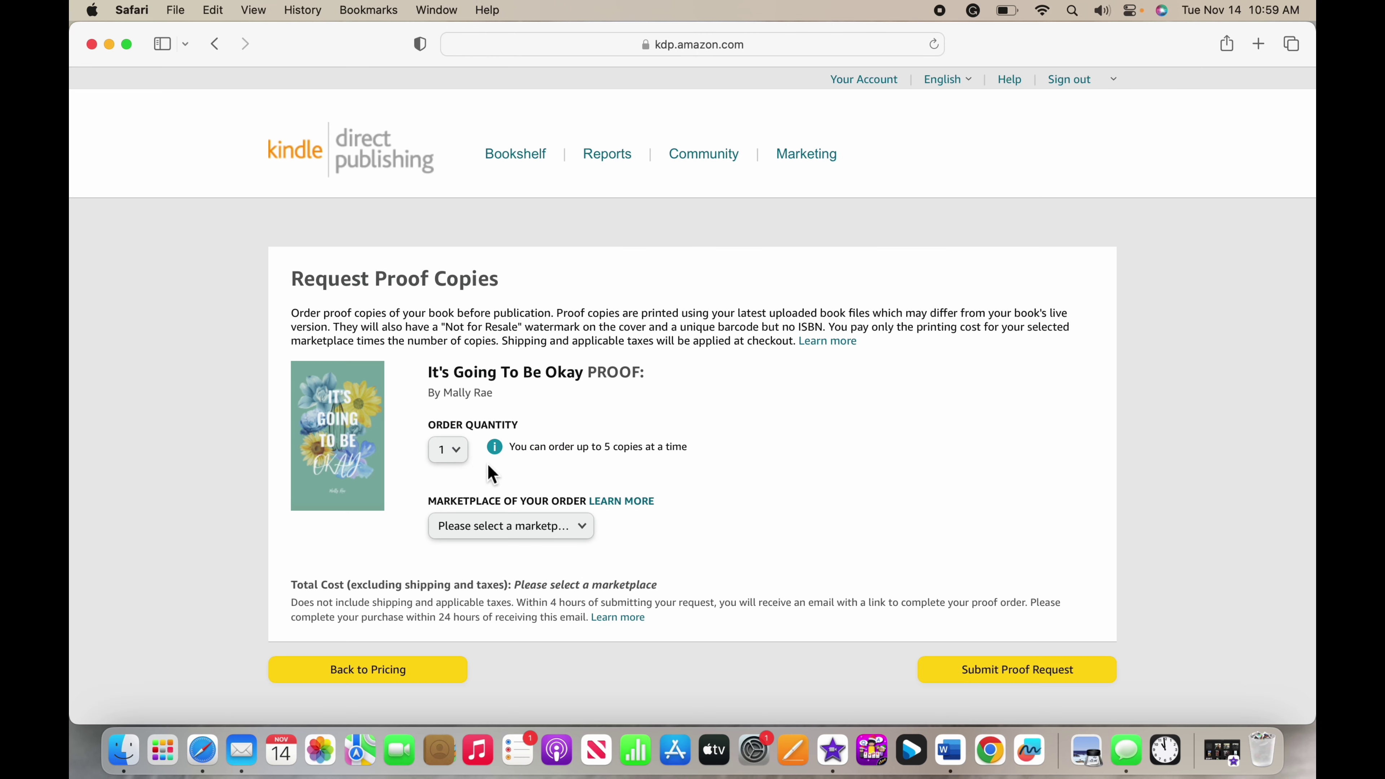
left_click(455, 450)
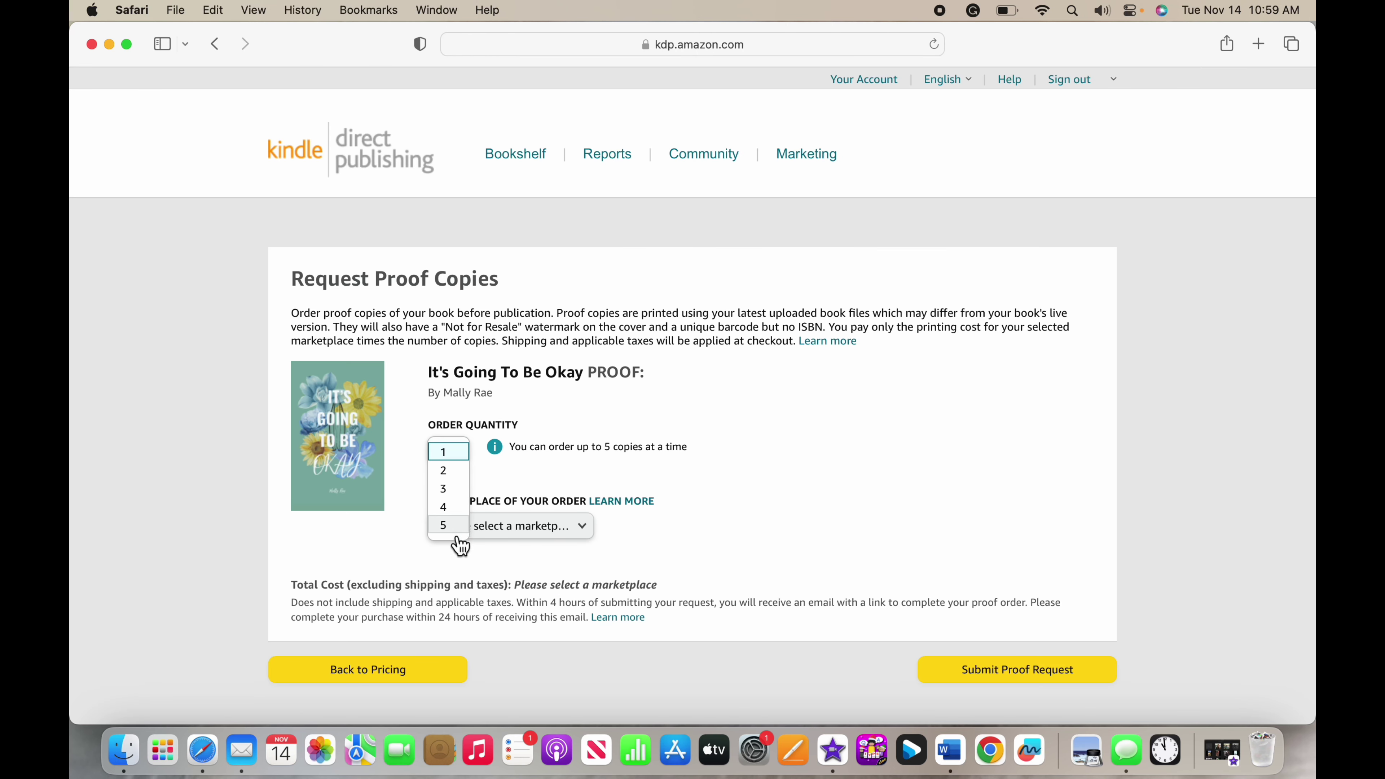
left_click(462, 458)
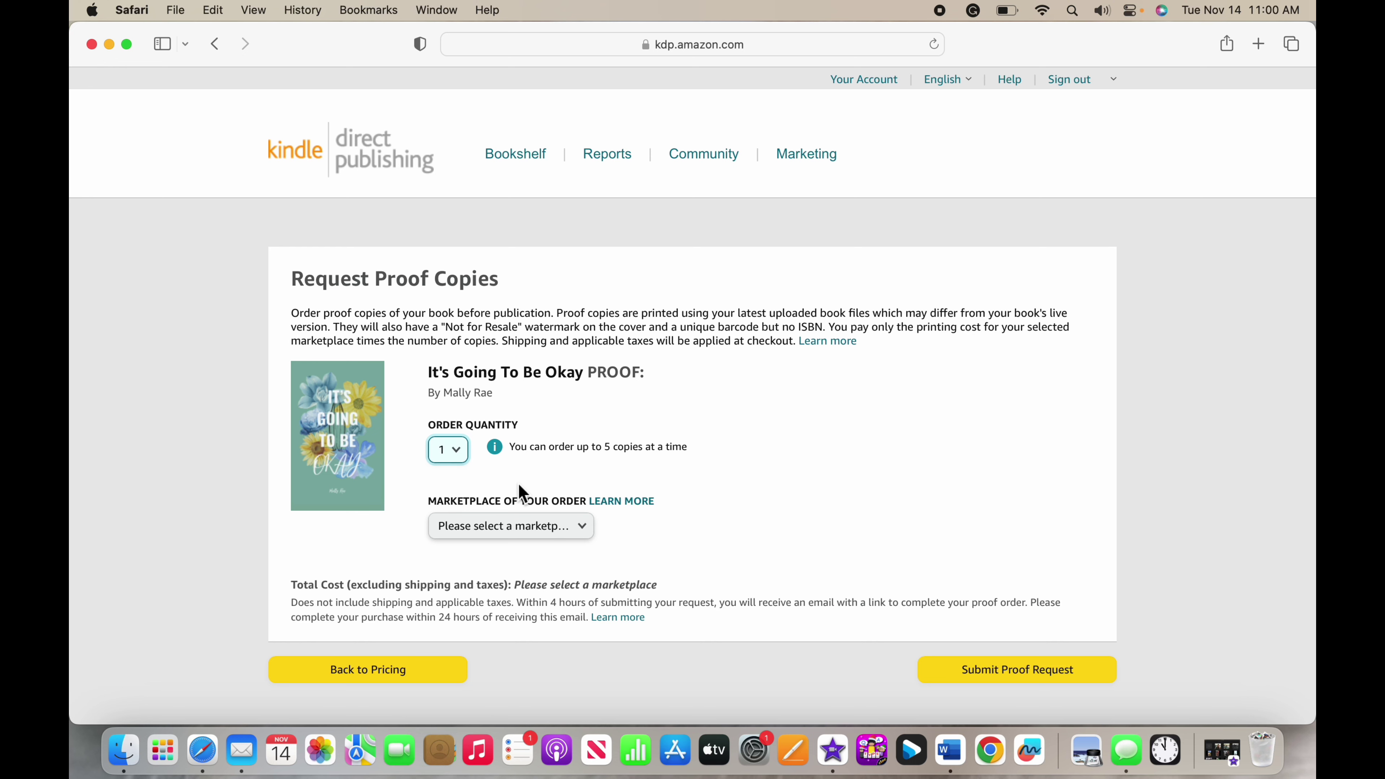
Step: Order the proof from Amazon.com (USD $3.70 total) and go back to Rights & Pricing
left_click(529, 526)
left_click(512, 546)
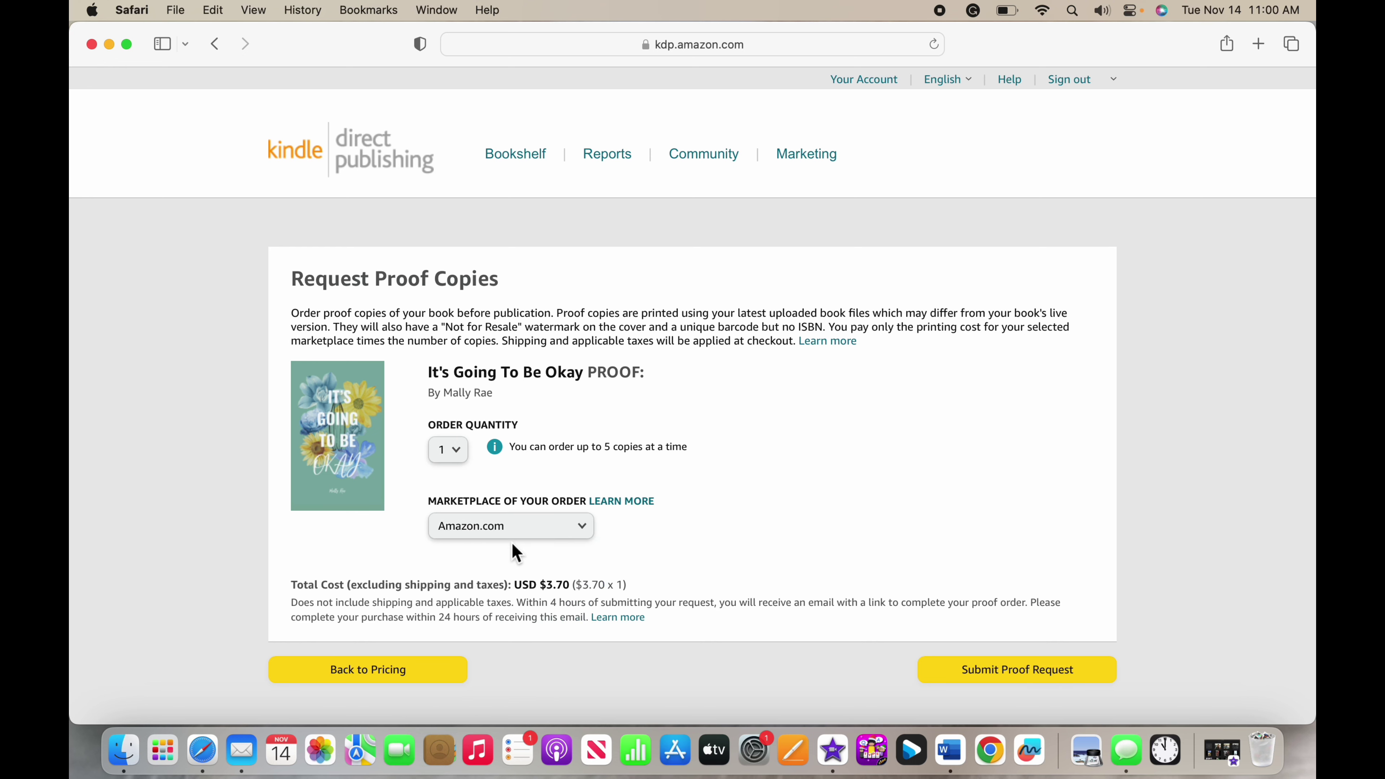
scroll(514, 550, "down", 3)
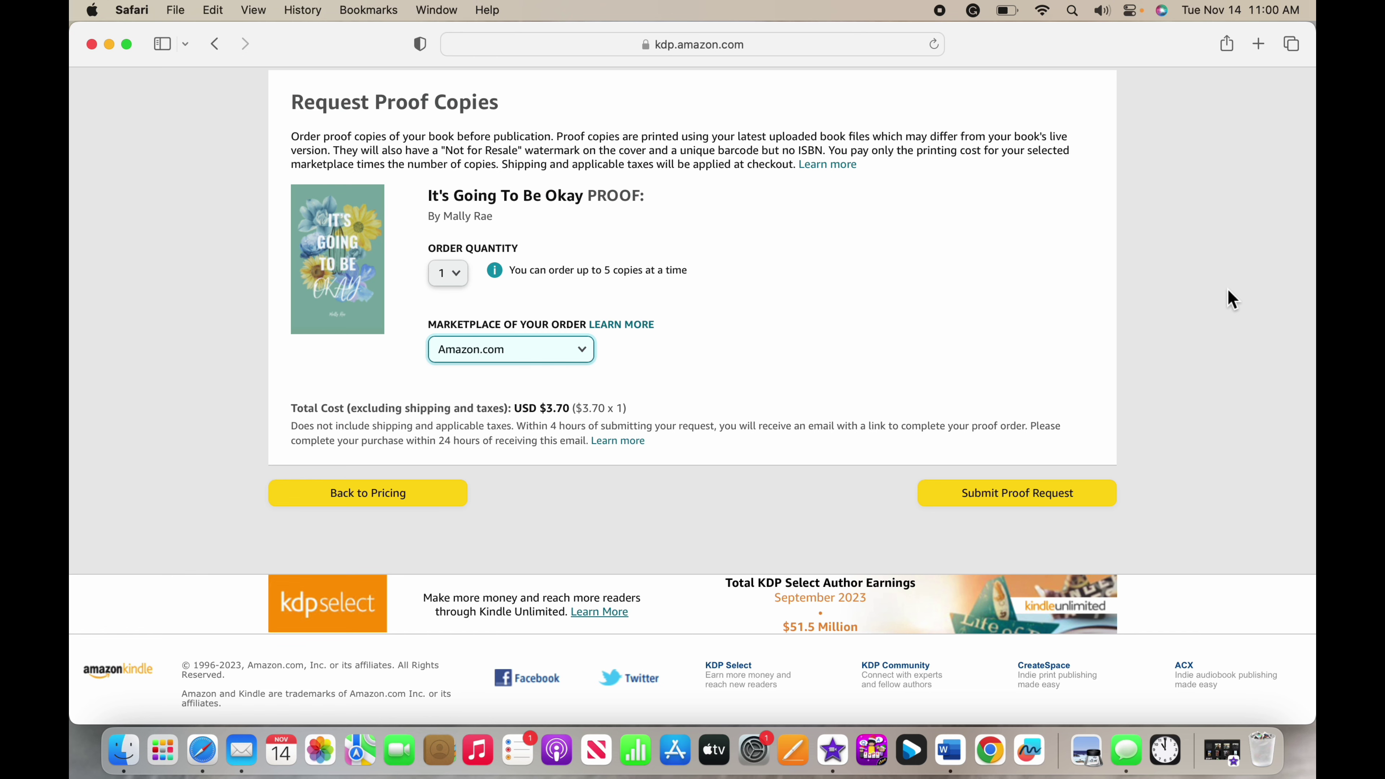
left_click(398, 493)
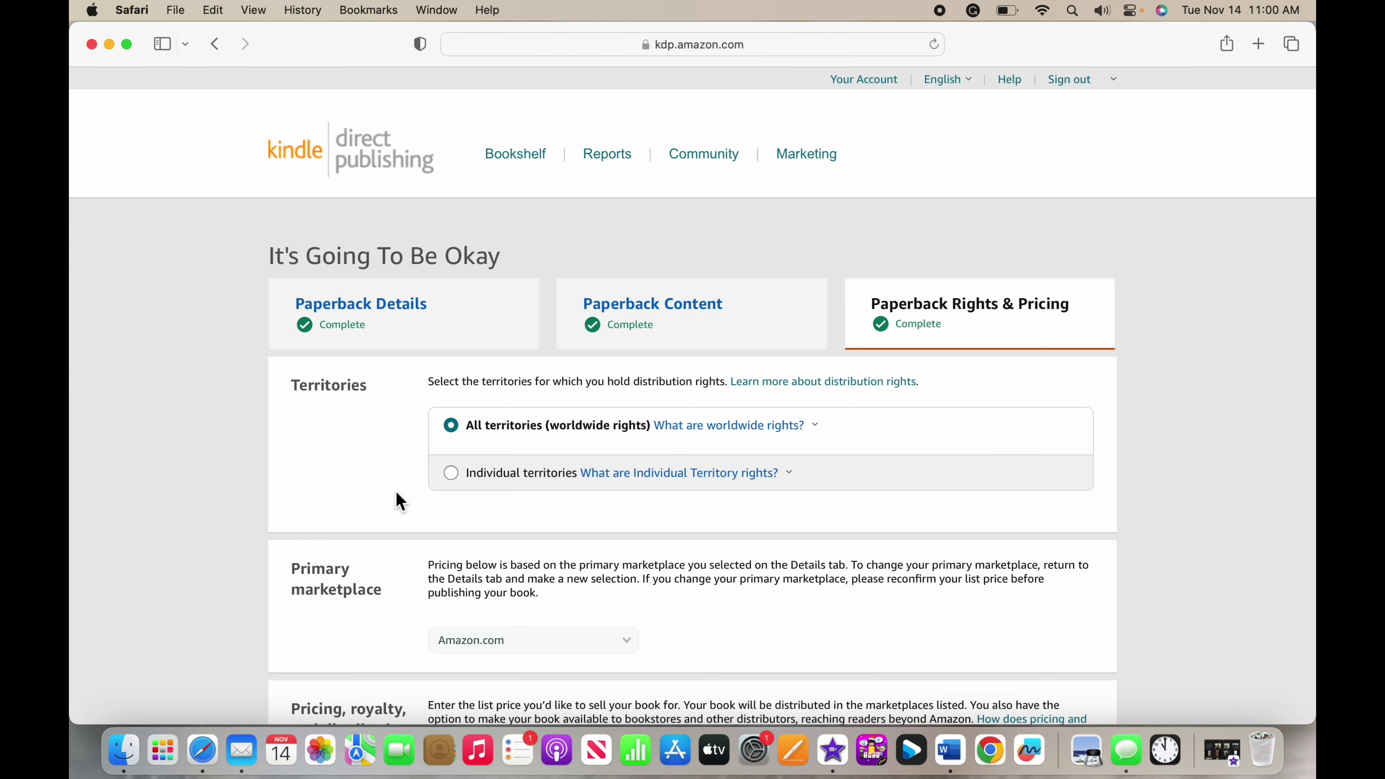
scroll(400, 501, "down", 5)
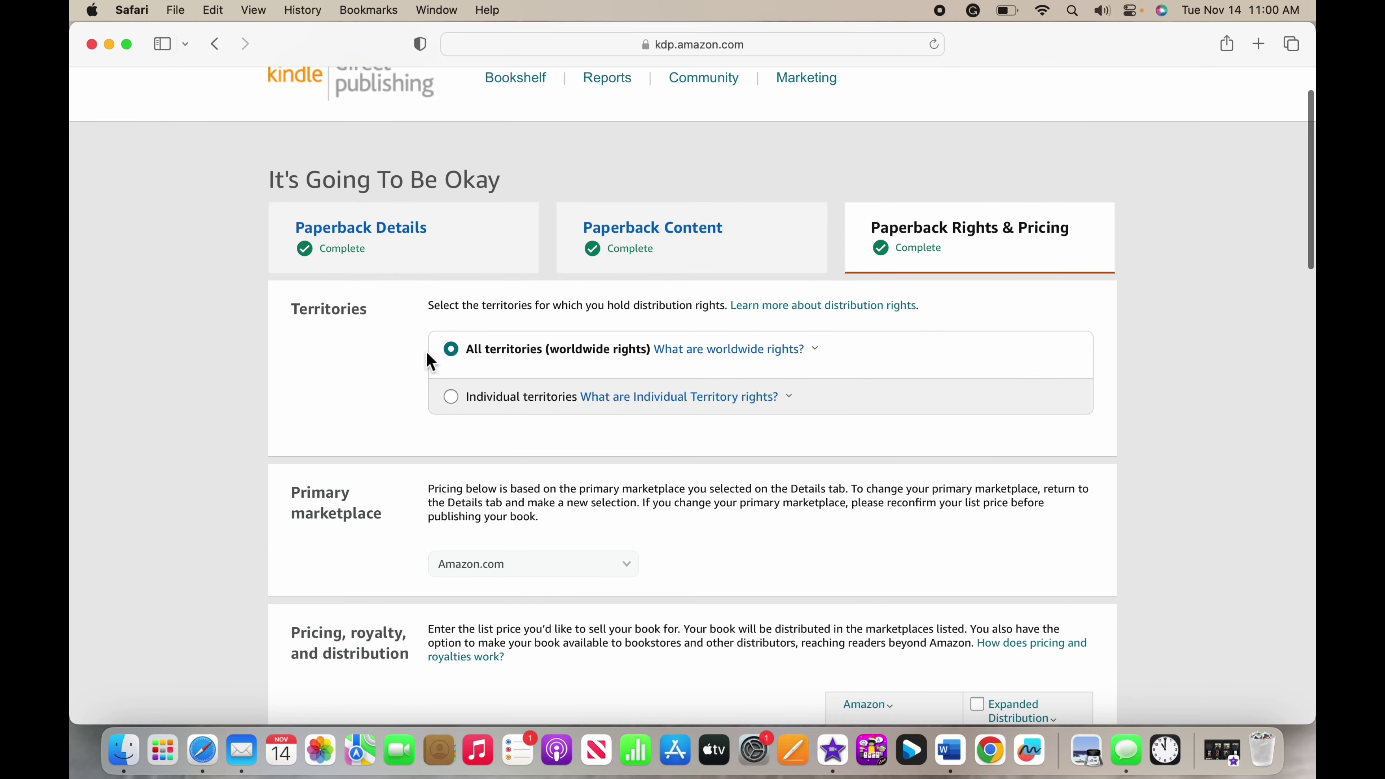
scroll(720, 164, "up", 1)
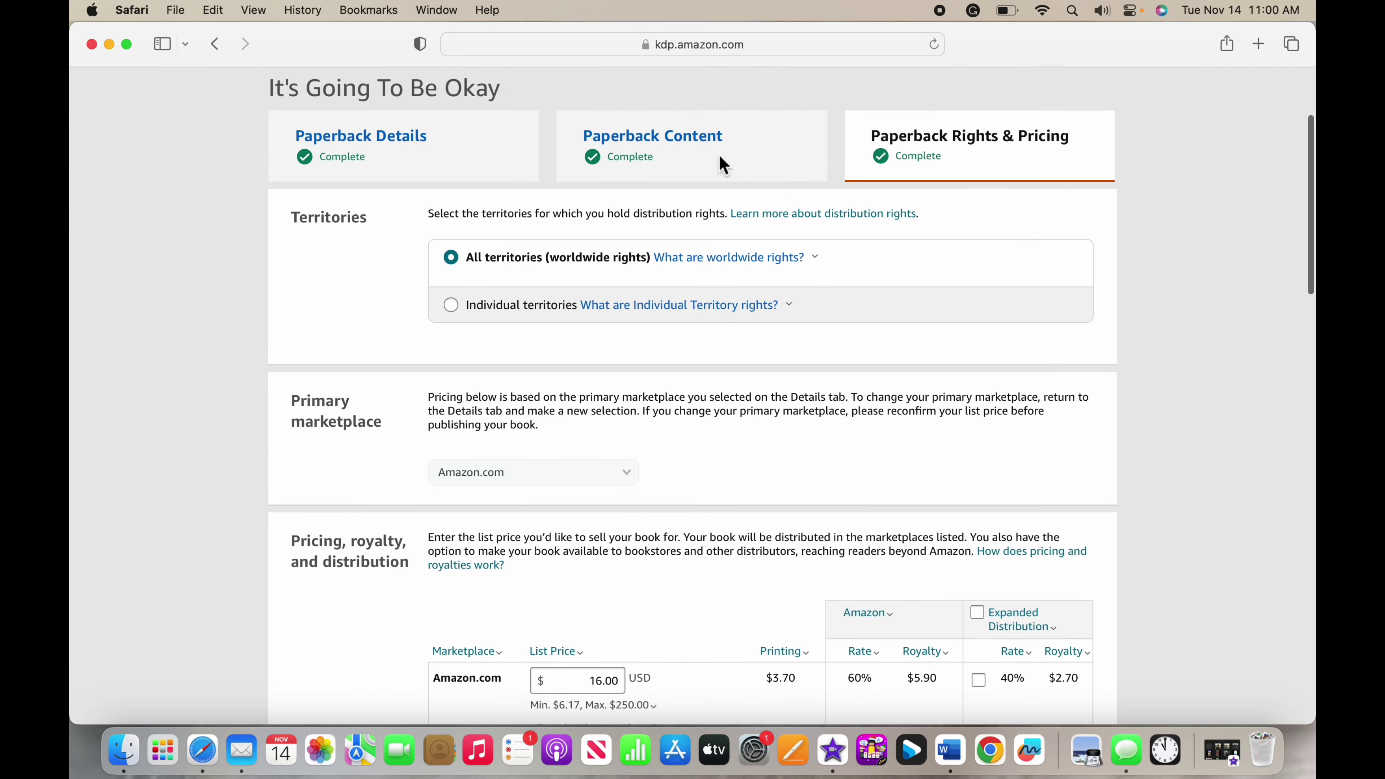
scroll(720, 259, "down", 20)
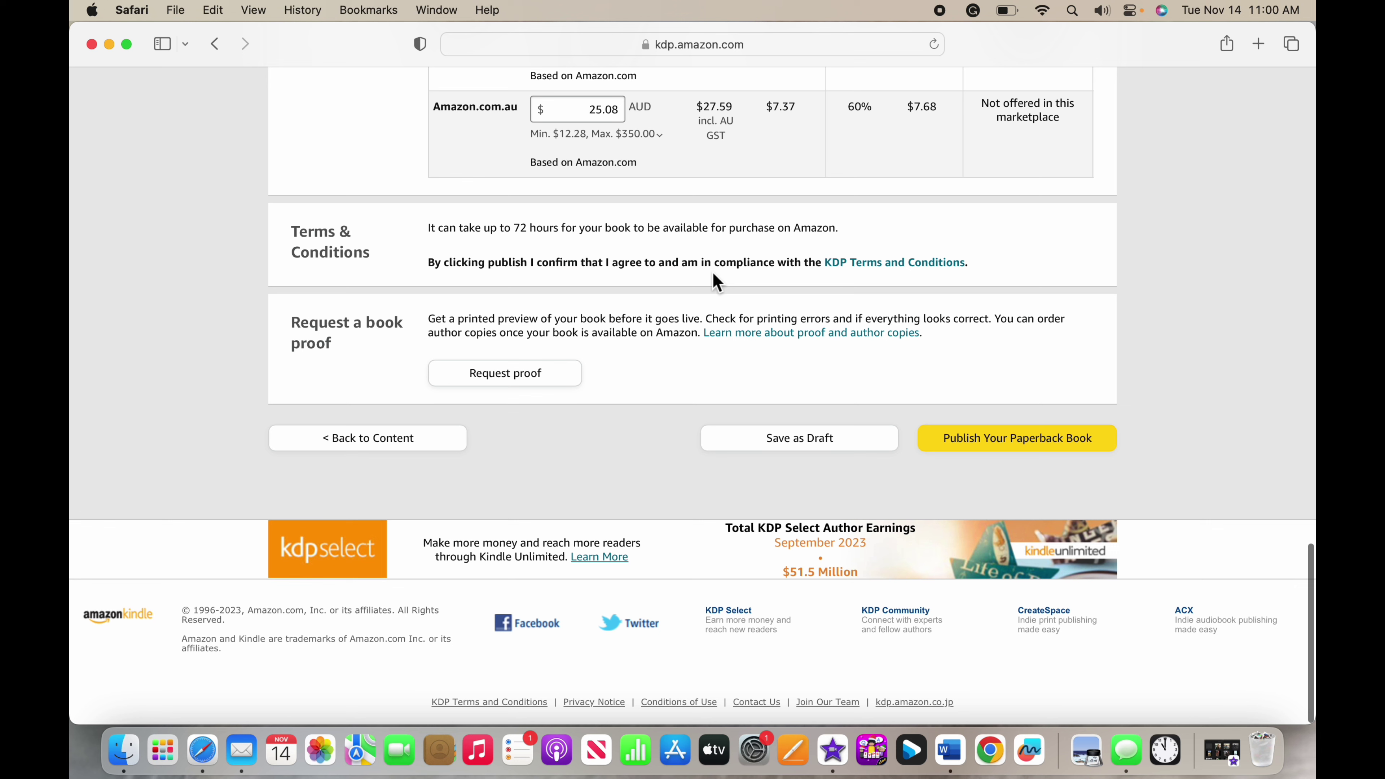